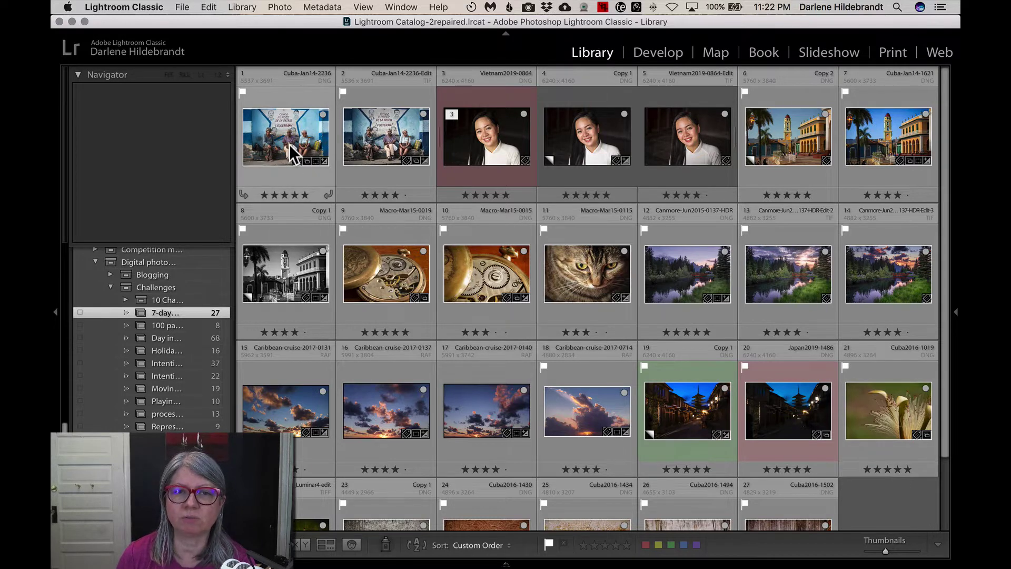
Step: Enlarge the Lightroom grid thumbnails with the Thumbnails slider
mouse_move(289, 144)
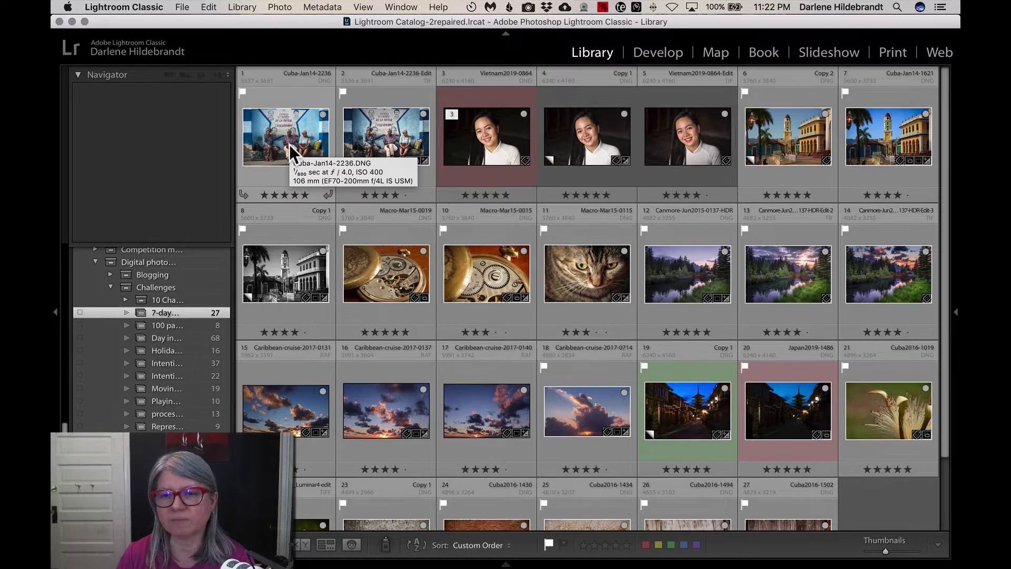
scroll(289, 147, "down", 3)
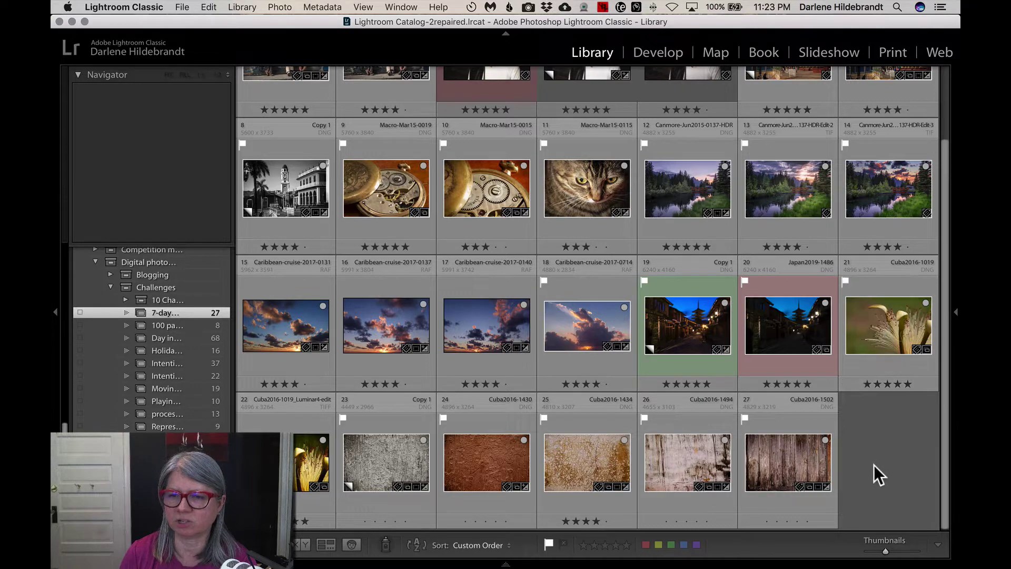
left_click_drag(884, 551, 893, 550)
scroll(829, 459, "down", 5)
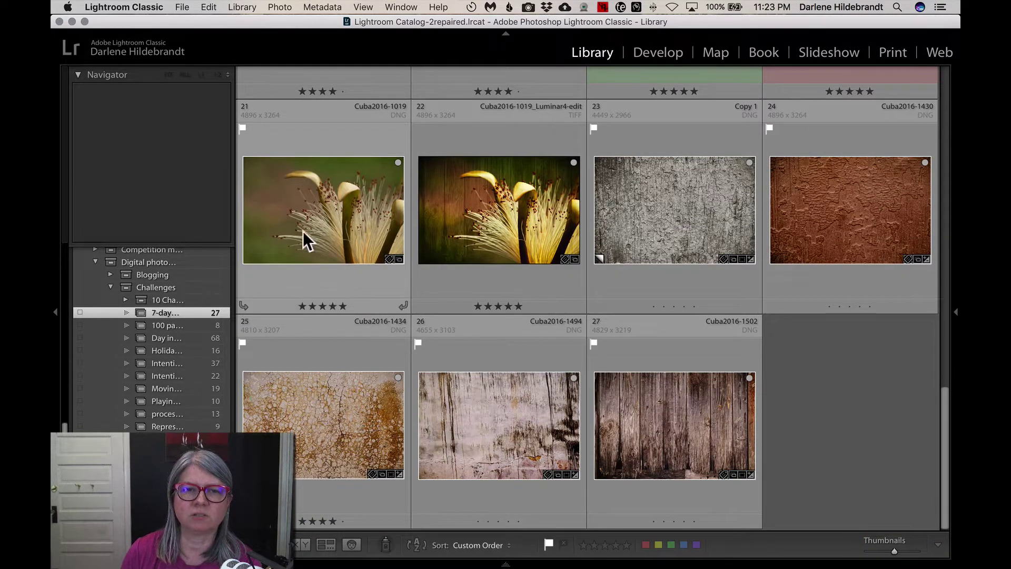
Step: View the original flower photo and its Luminar edit full size, then return to Grid
left_click(309, 195)
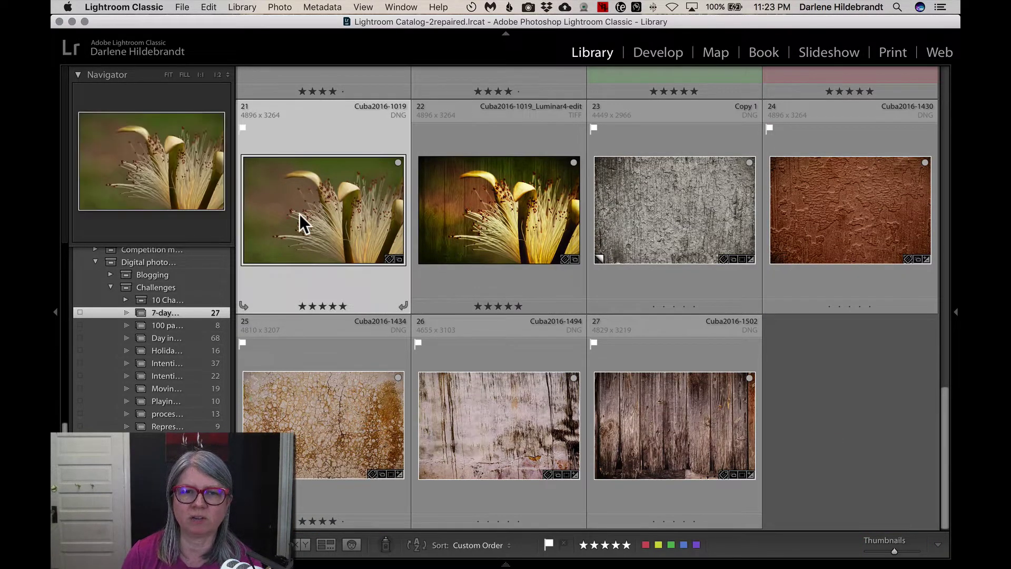
double_click(299, 214)
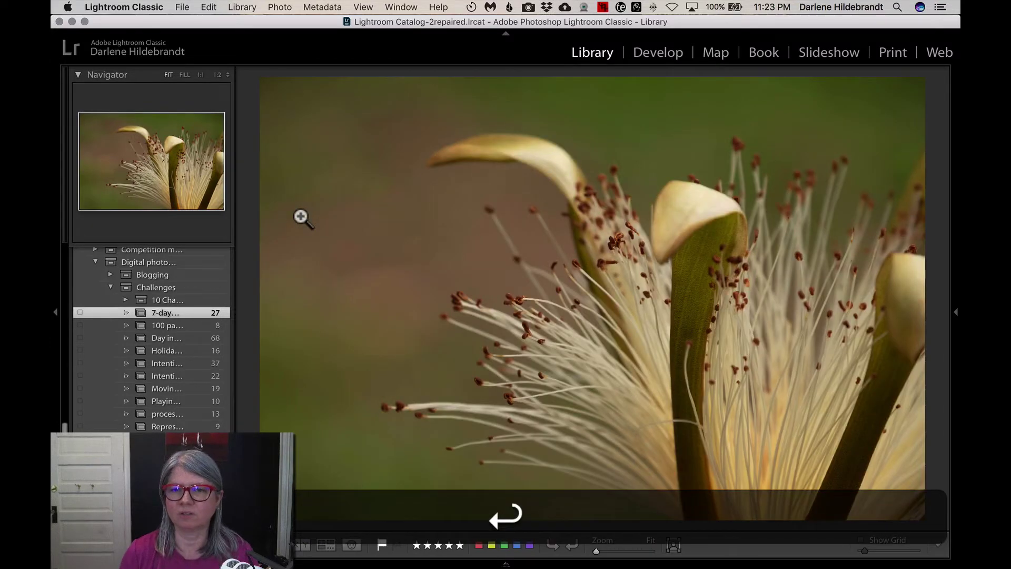
key("Return")
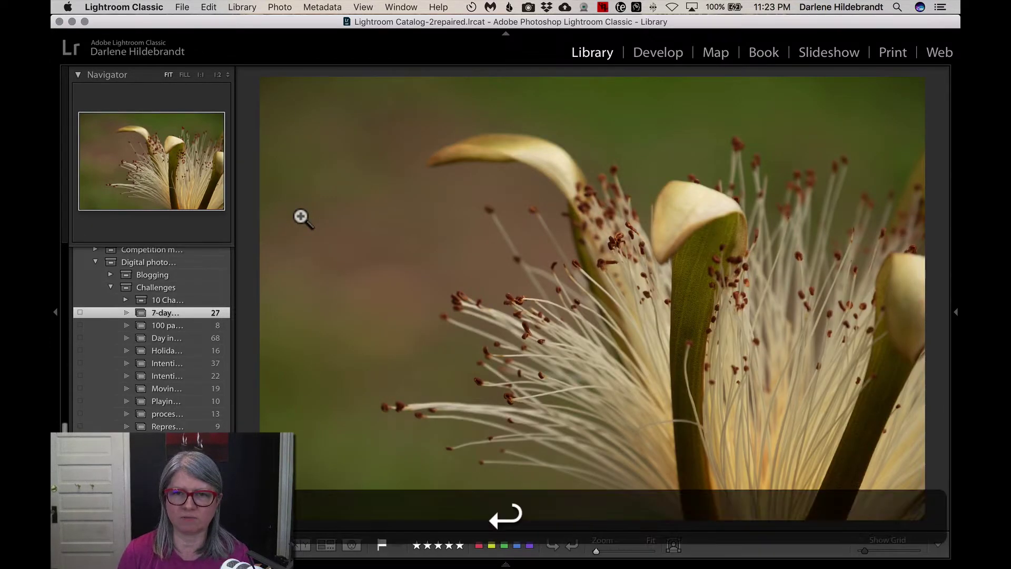
key("Return")
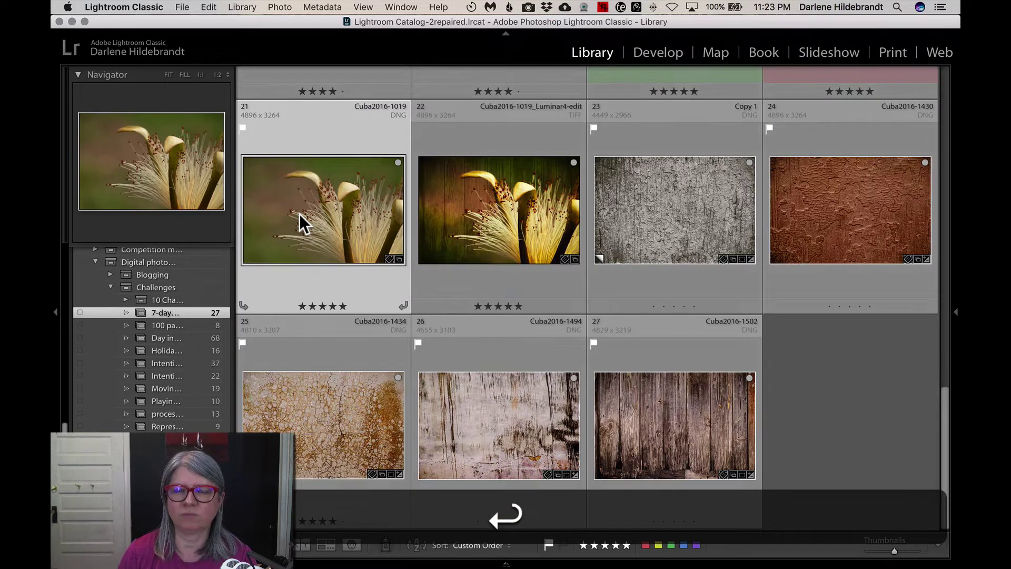
double_click(478, 216)
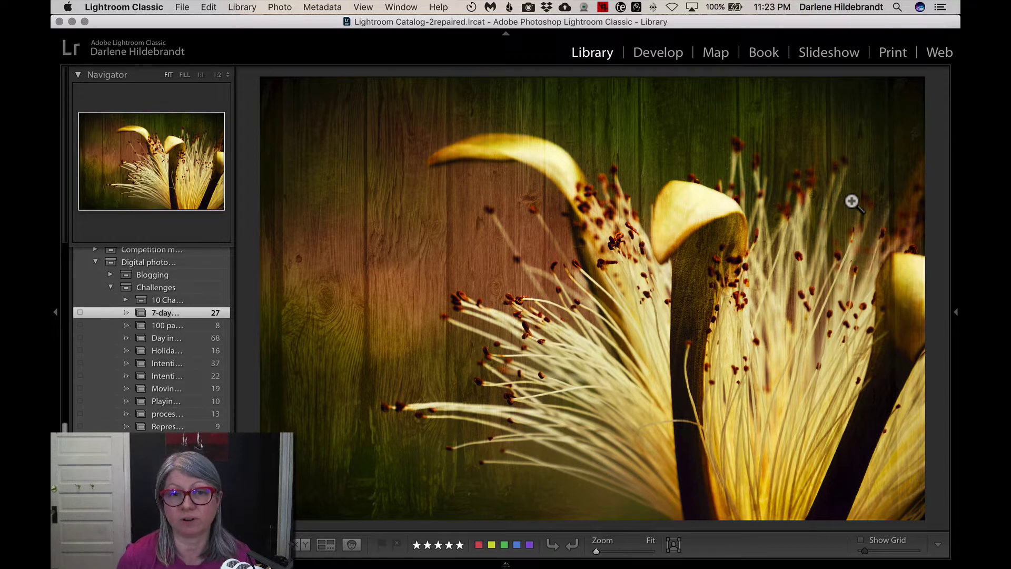
key("g")
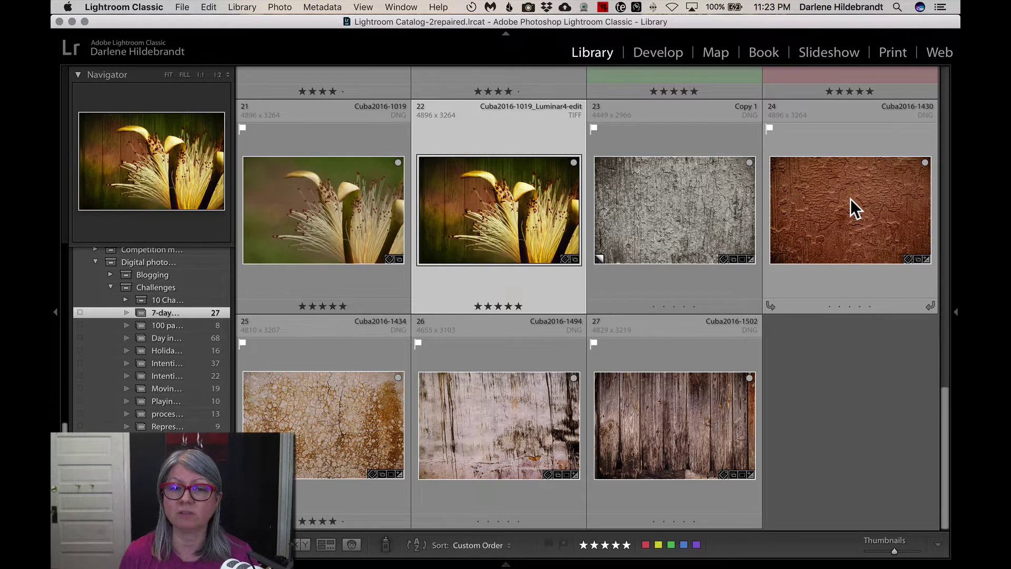
key("Right")
key("Return")
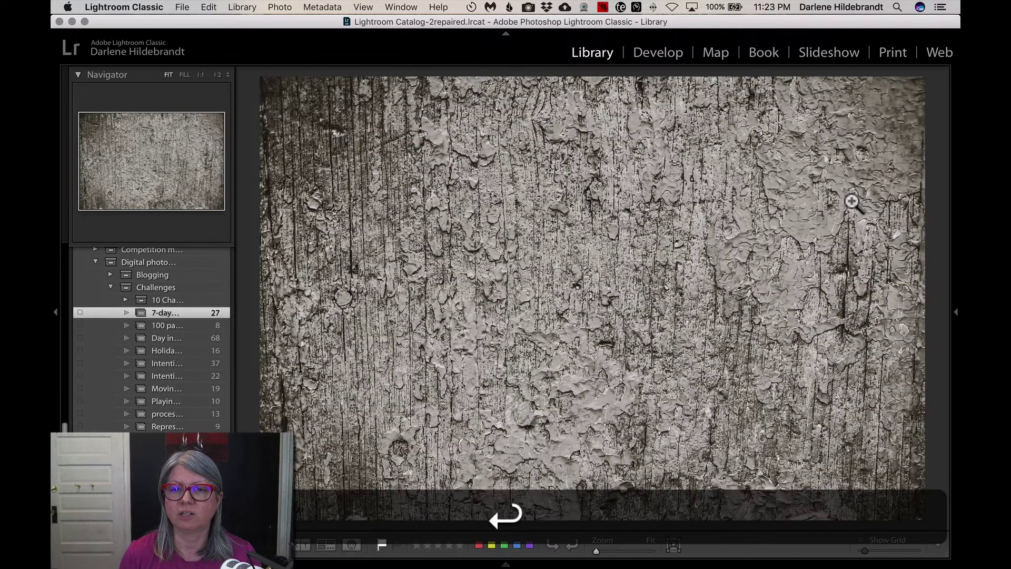
key("Right")
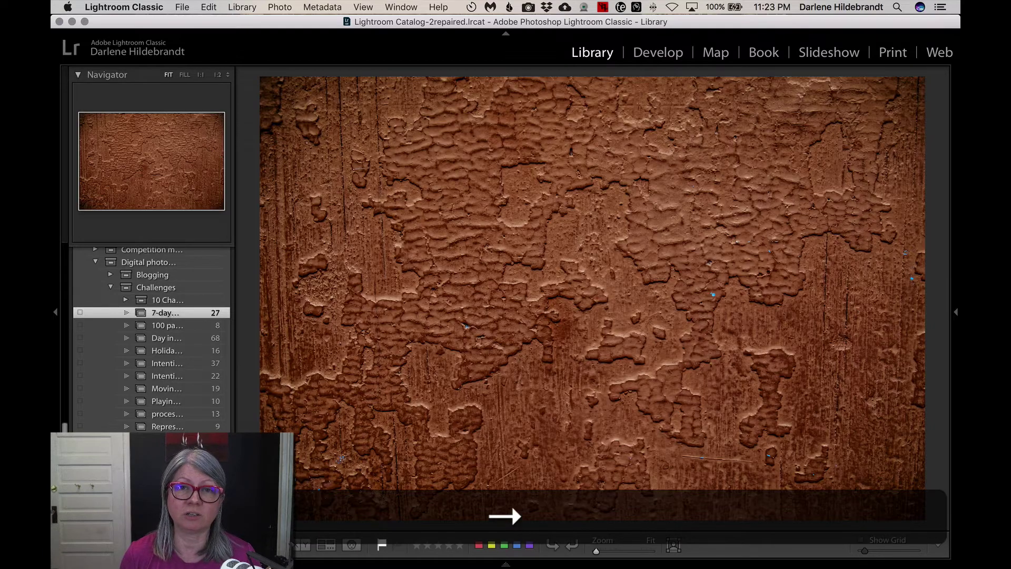
key("Right")
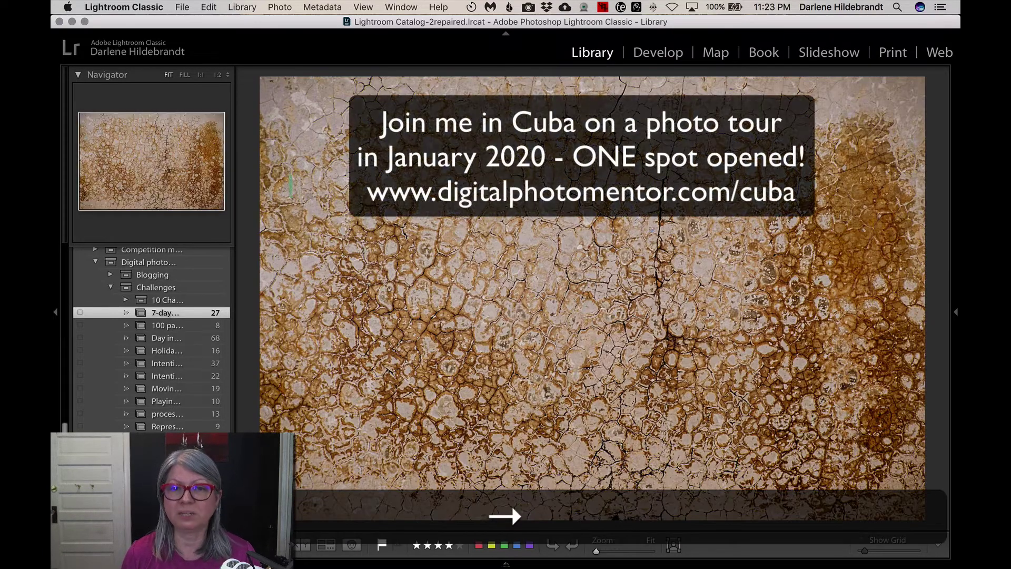
key("Right")
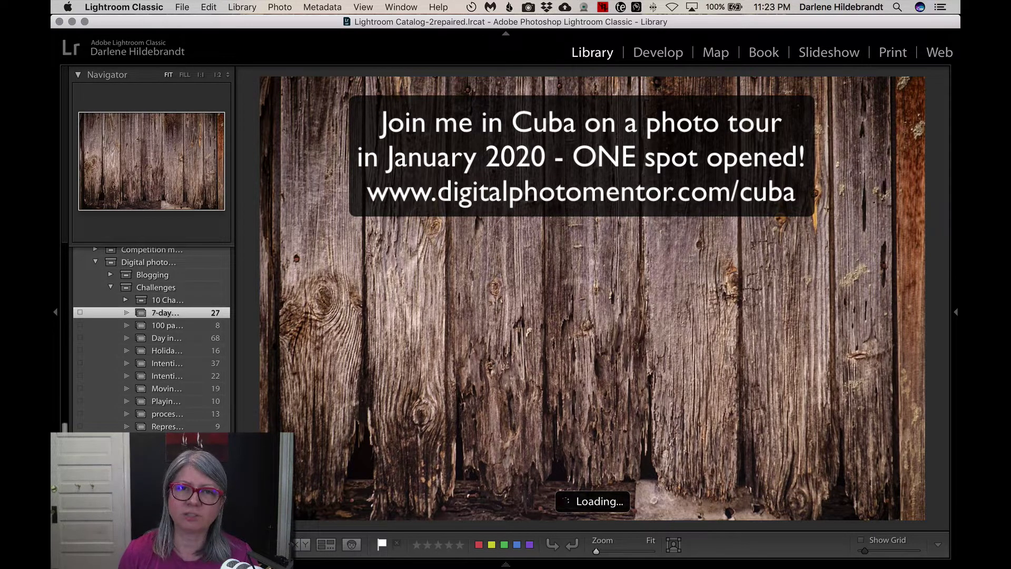
key("g")
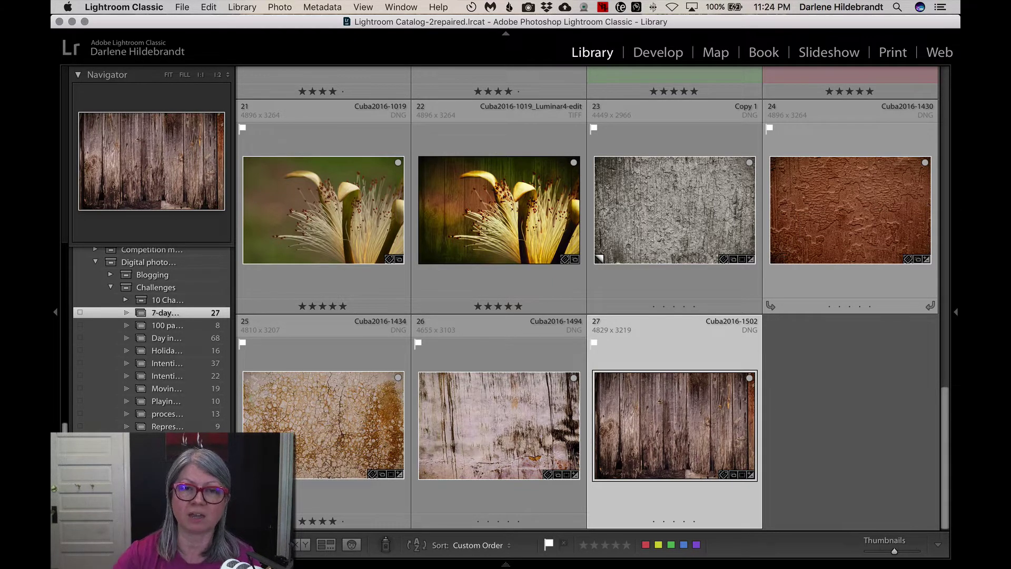
left_click(826, 358)
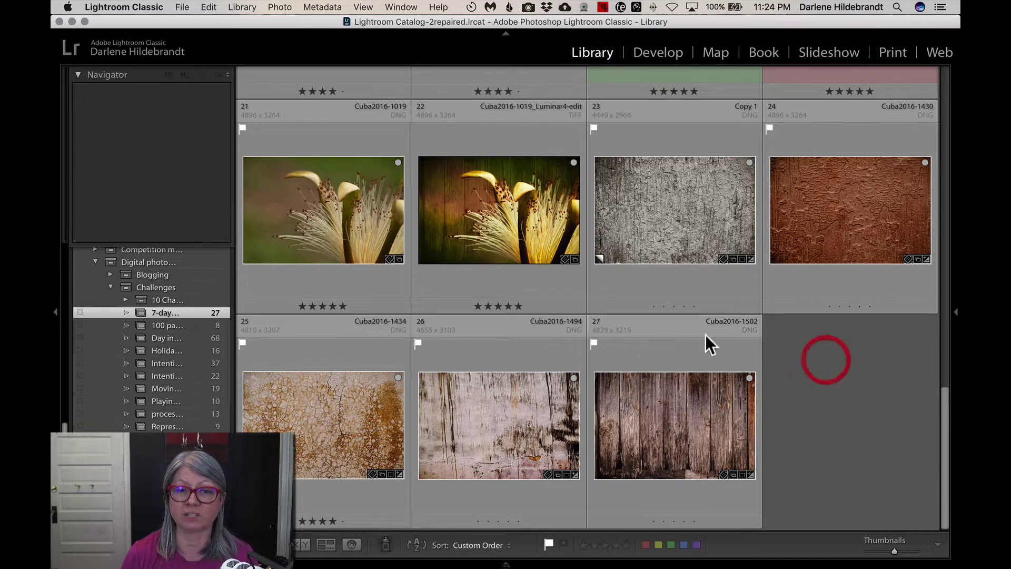
Step: Open photo 21 in Develop with the Basic panel expanded and the left panel hidden
double_click(296, 152)
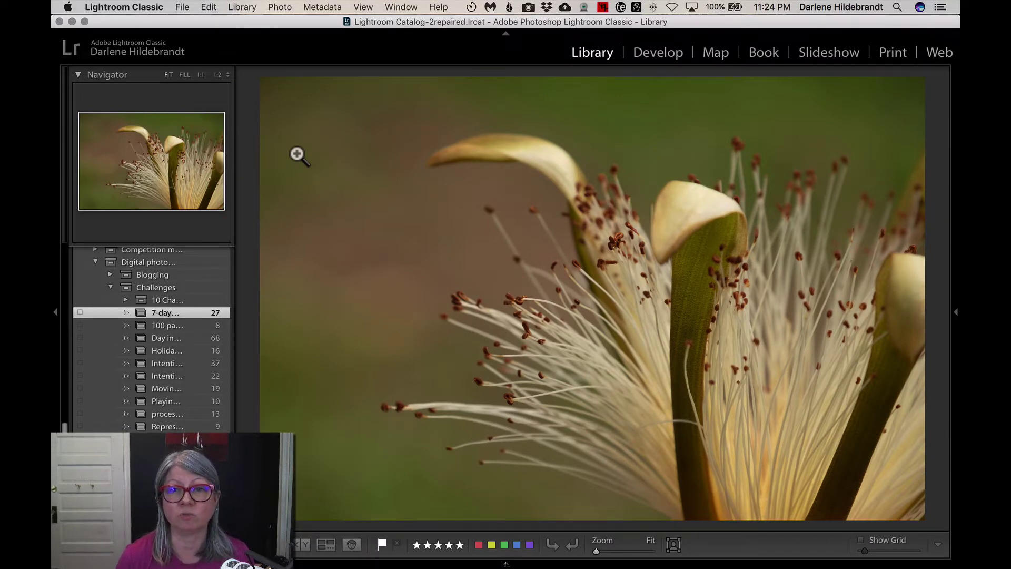
key("d")
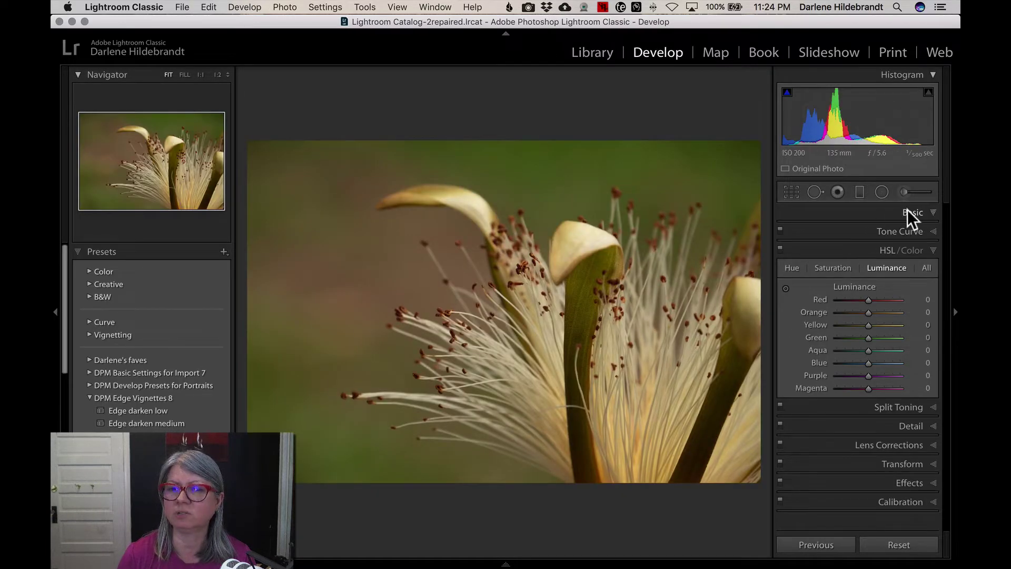
left_click(908, 211)
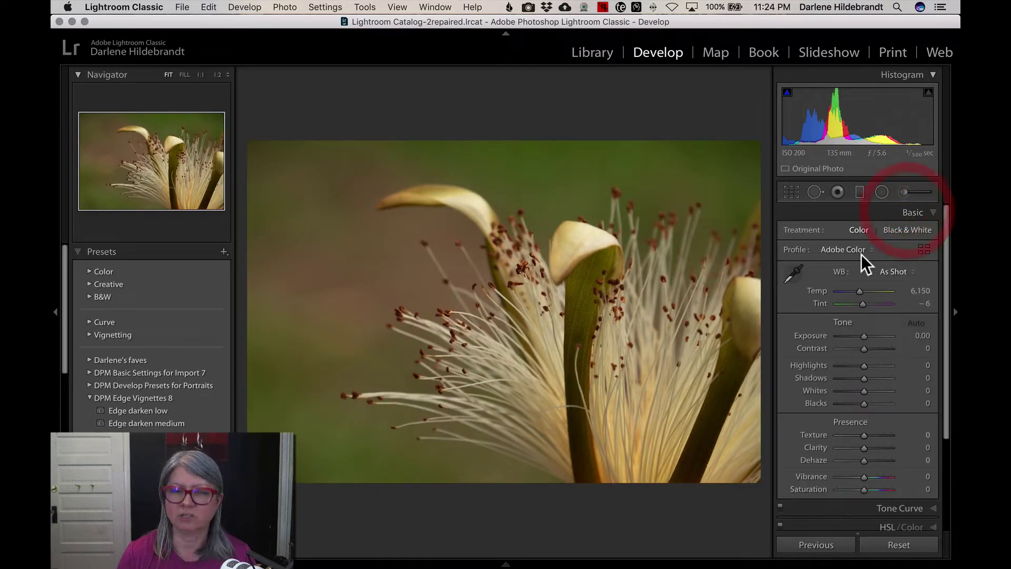
left_click(56, 312)
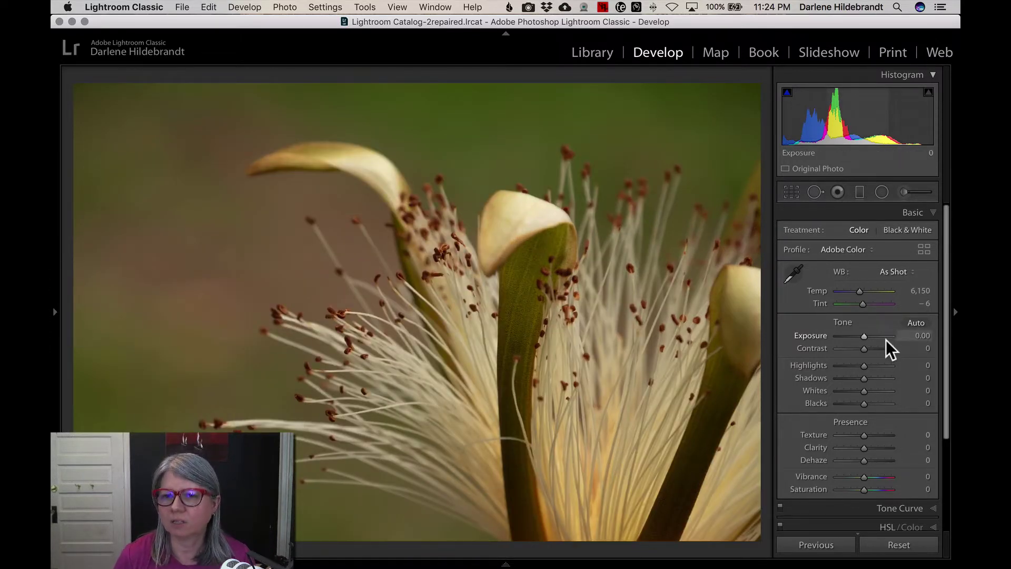
scroll(885, 339, "down", 1)
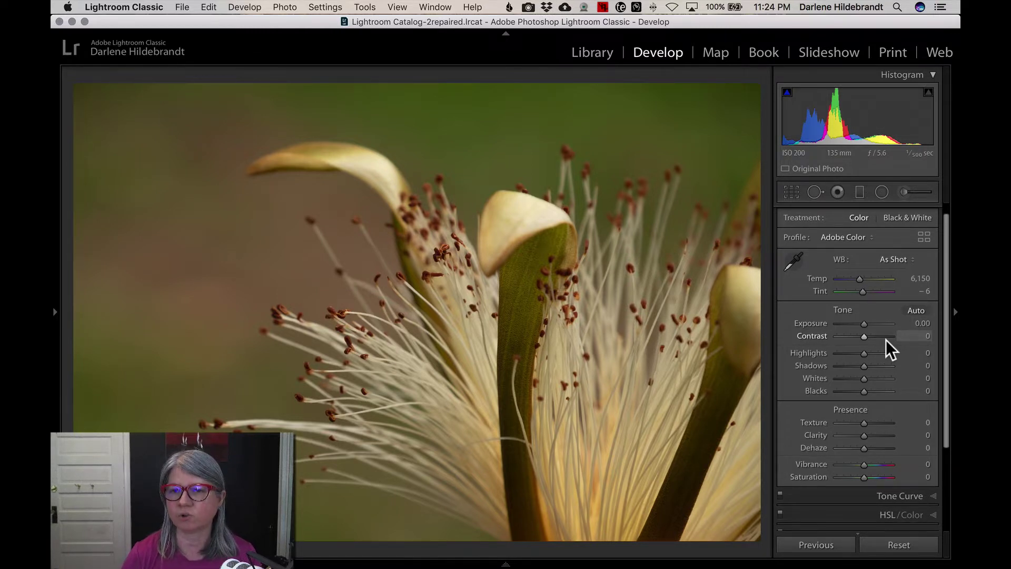
Step: Browse the Profile Browser, collapsing B&W and expanding the Camera Matching profiles
left_click(926, 236)
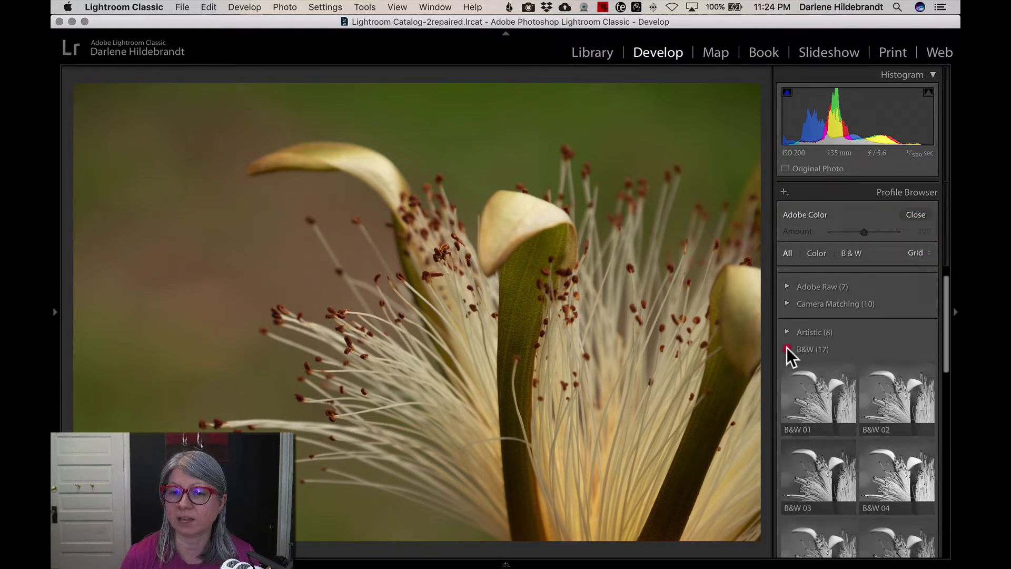
left_click(788, 347)
left_click(787, 326)
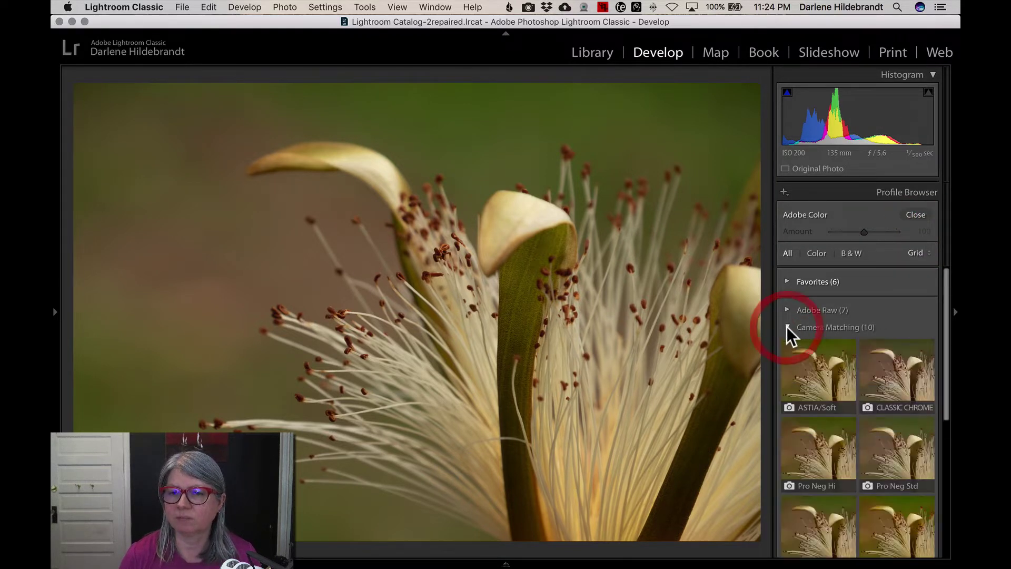
scroll(787, 326, "down", 3)
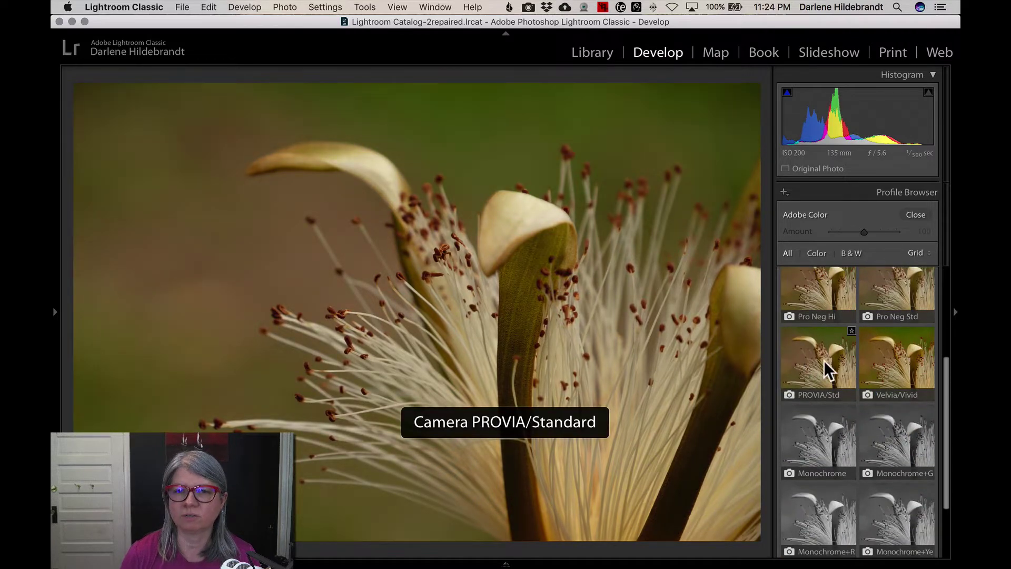
scroll(852, 375, "up", 2)
scroll(867, 280, "up", 3)
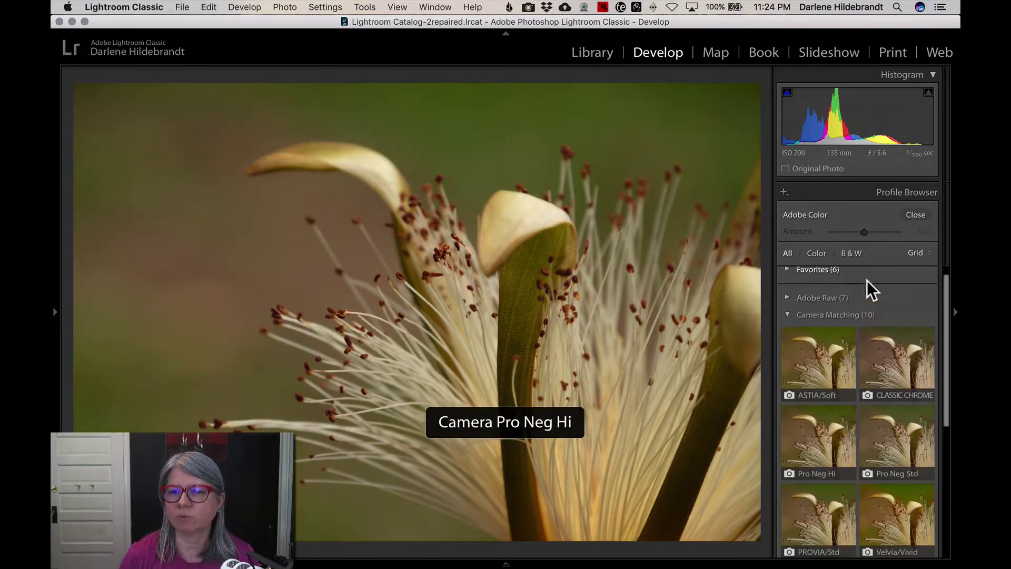
left_click(915, 214)
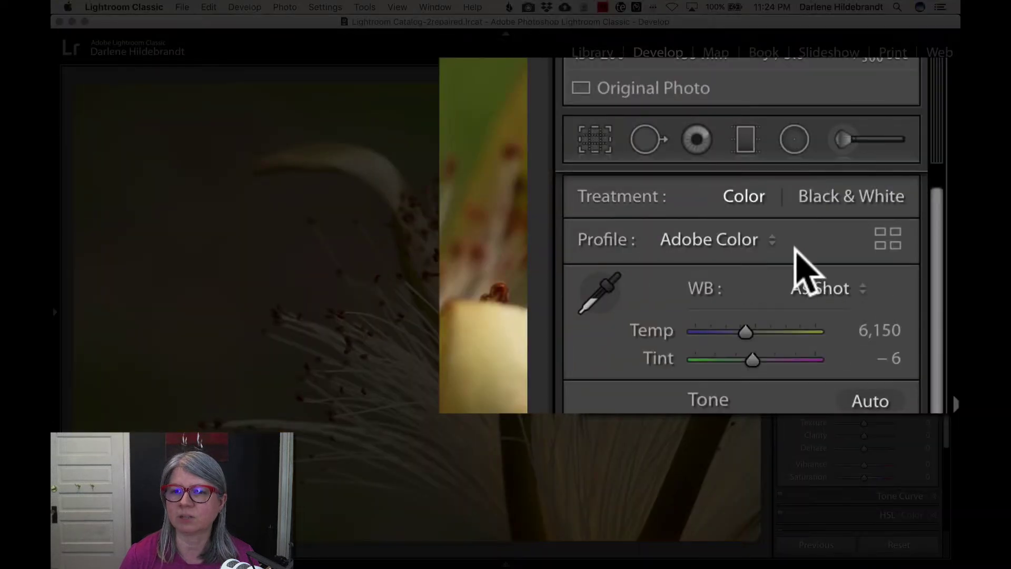
Step: Apply the Camera PROVIA/Standard profile and close the Profile Browser
left_click(682, 238)
left_click(684, 238)
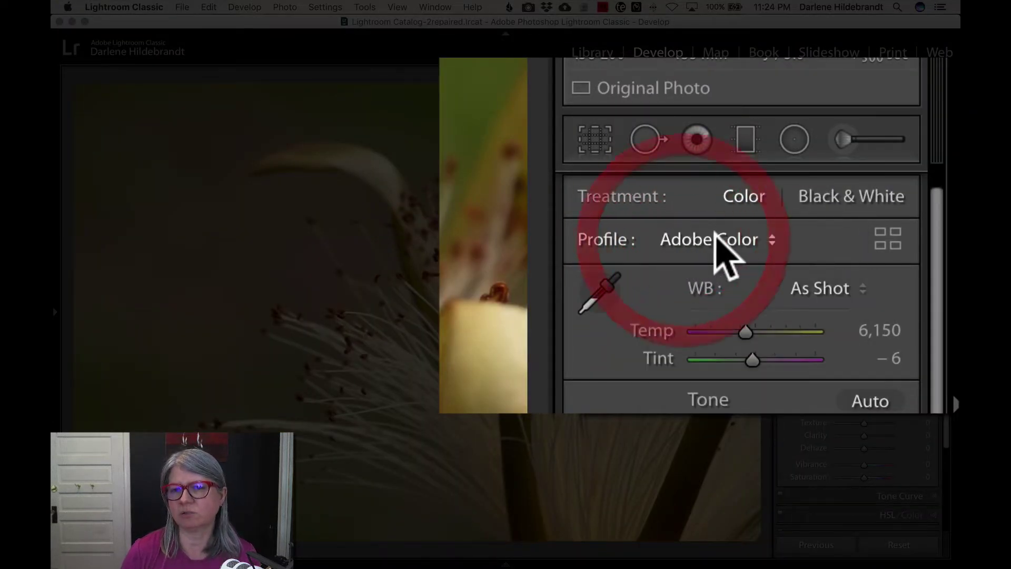
left_click(883, 240)
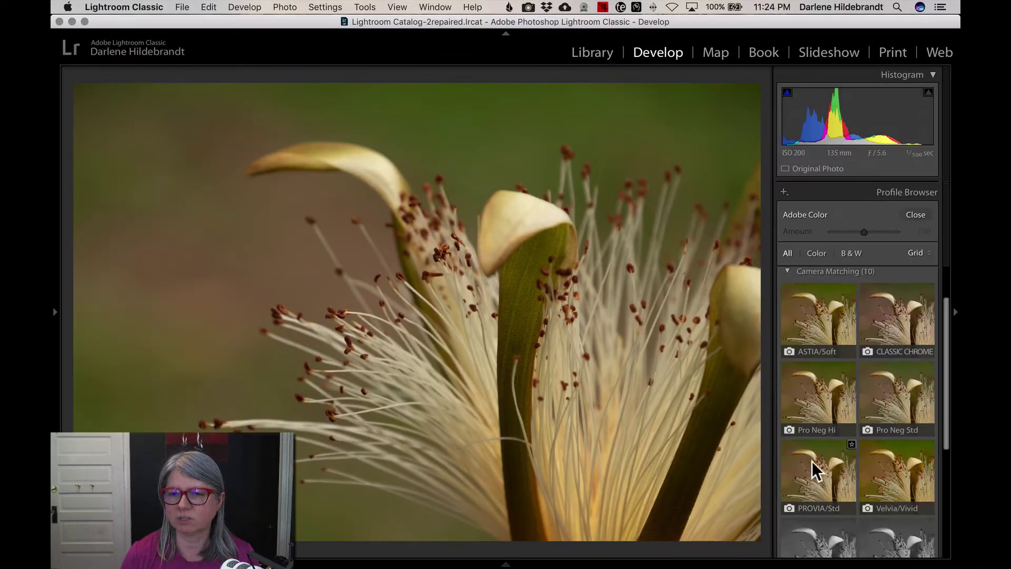
left_click(816, 471)
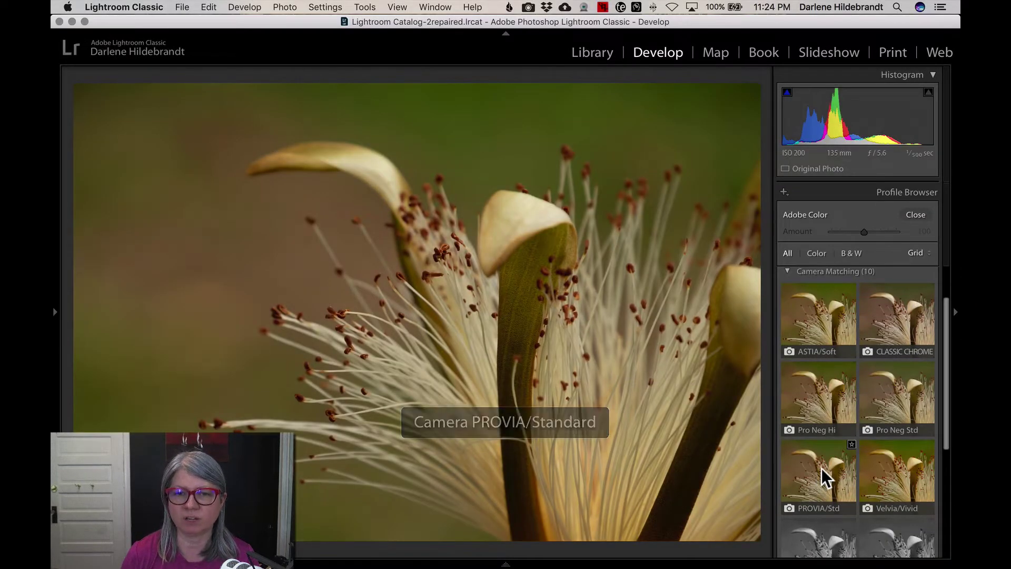
left_click(915, 215)
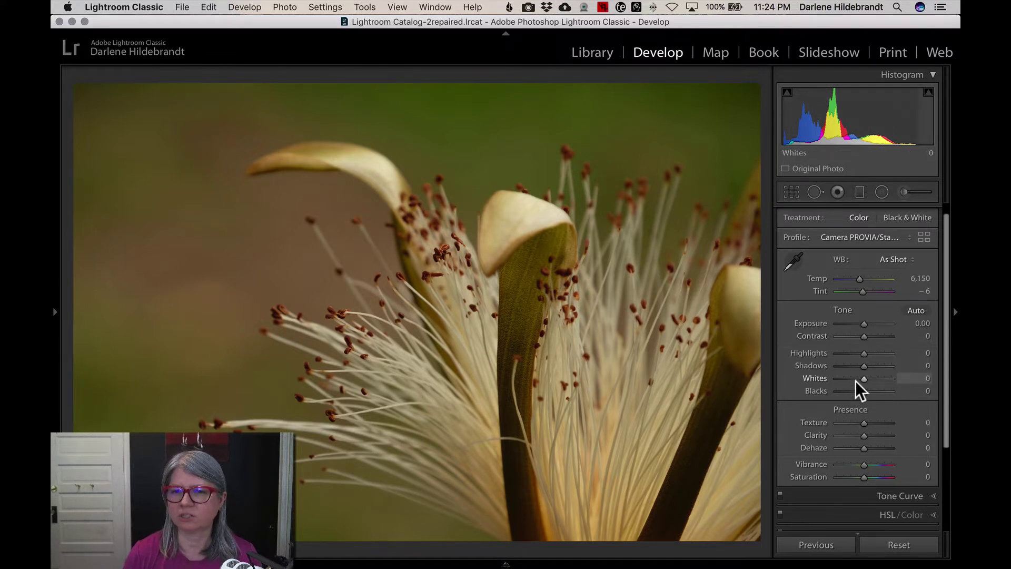
Step: Raise Whites to +35, Exposure to +0.55 and Clarity to +17
mouse_move(861, 378)
left_mouse_down()
mouse_move(881, 376)
mouse_move(846, 387)
left_mouse_up()
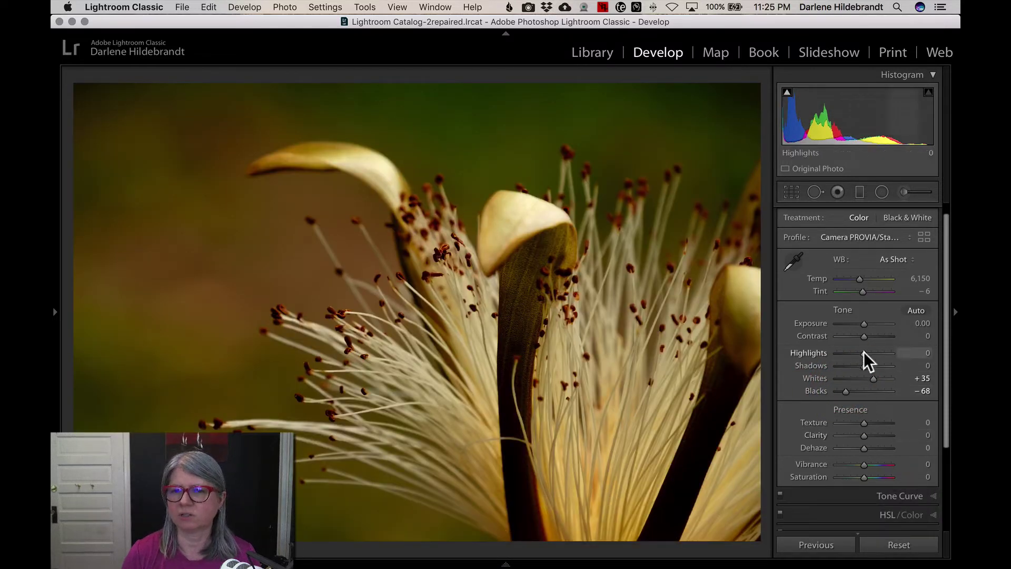
left_click_drag(862, 324, 865, 322)
left_click_drag(863, 435, 867, 434)
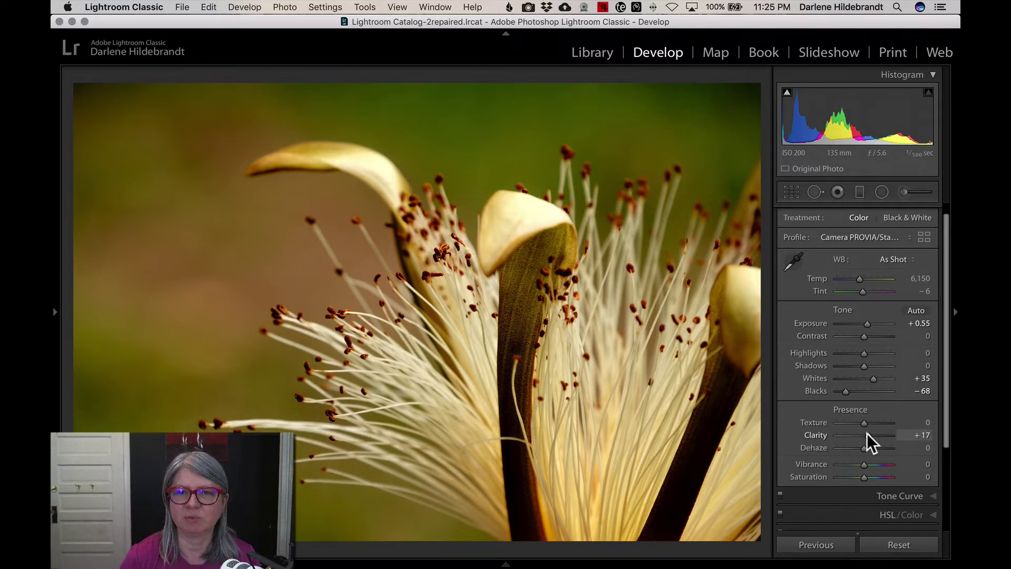
Step: Compare against the original, then cool Temp from 6,150 to about 6,004
key("backslash")
key("backslash")
scroll(866, 432, "down", 3)
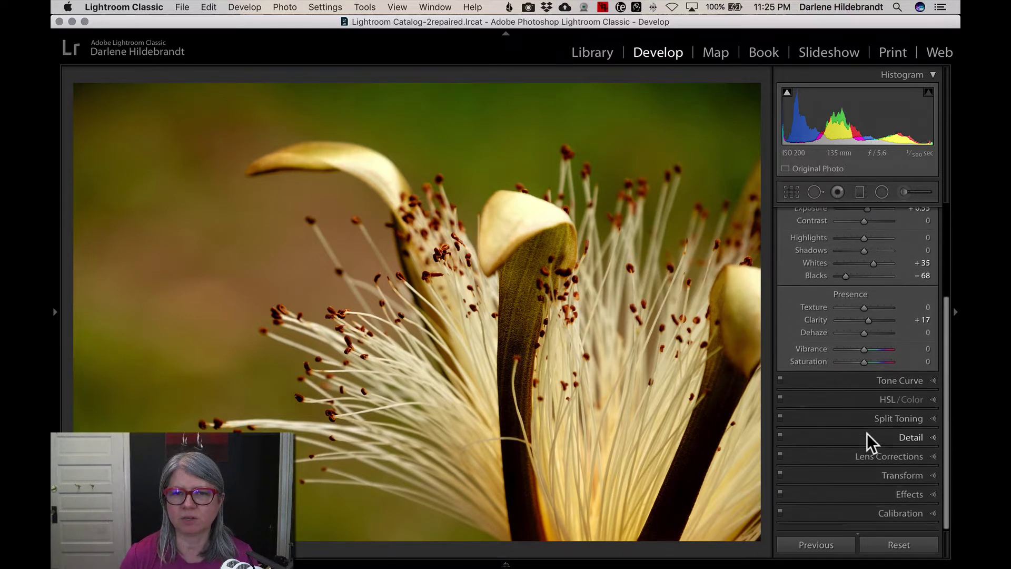
scroll(866, 433, "up", 3)
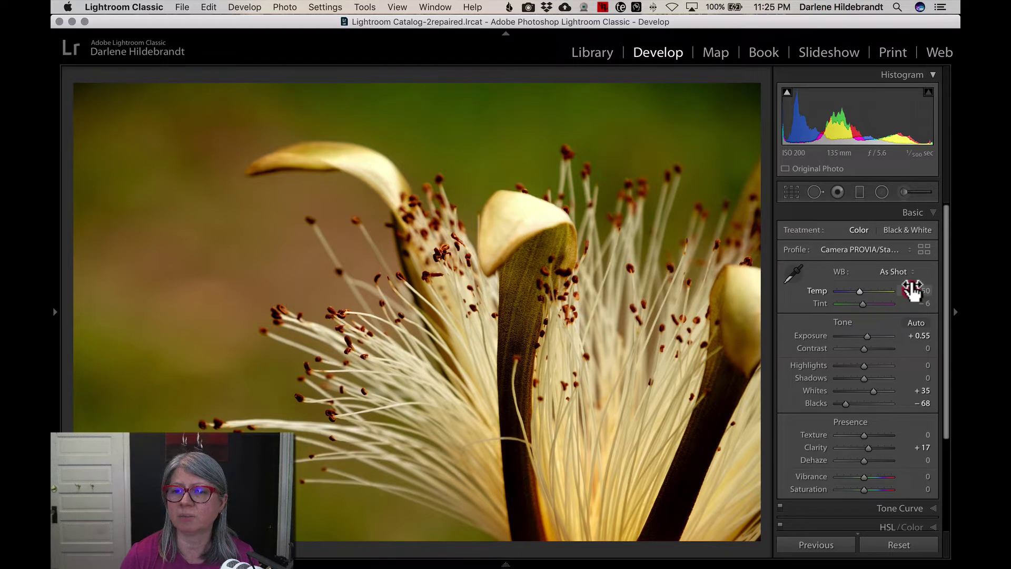
left_click_drag(920, 290, 911, 290)
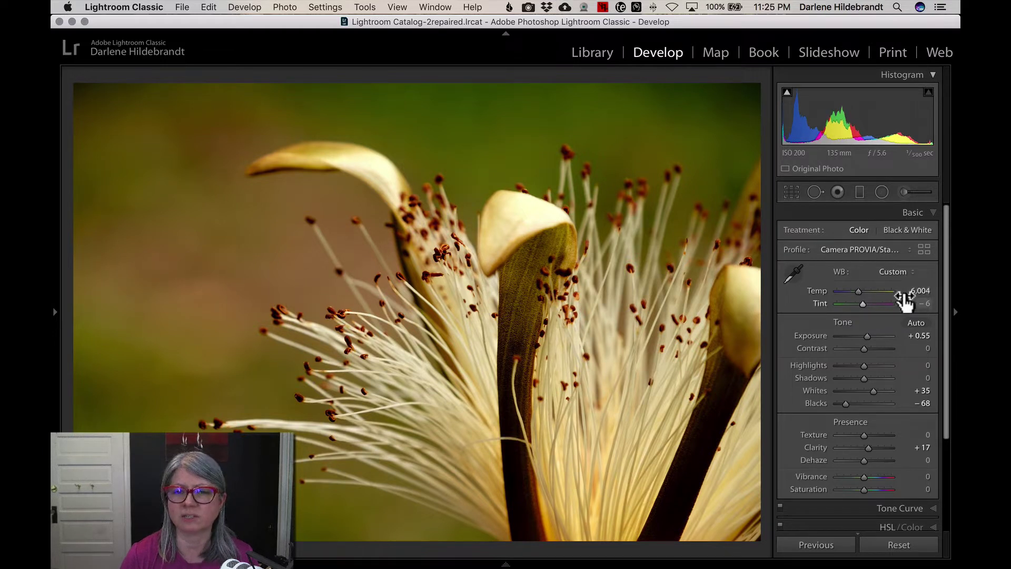
scroll(903, 300, "down", 5)
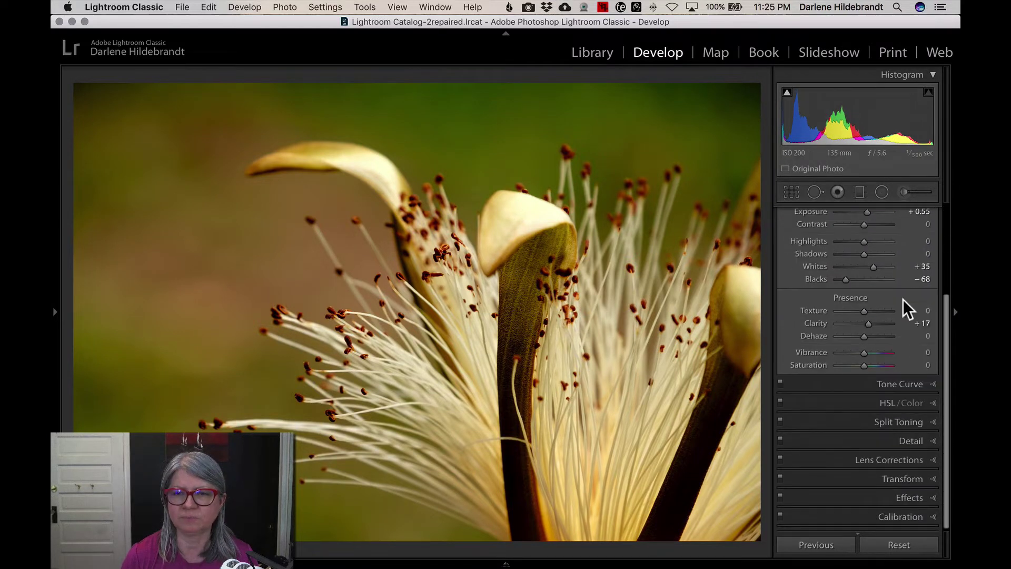
Step: Add a Color Priority post-crop vignette: Amount −21, Midpoint 41, Roundness +31, Feather 62
left_click(904, 495)
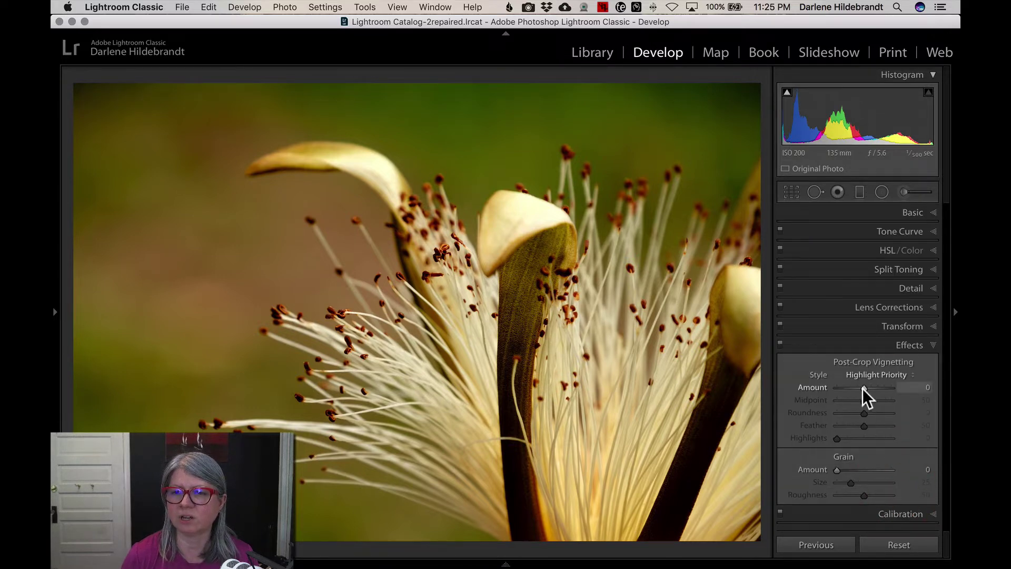
left_click_drag(860, 388, 849, 387)
left_click_drag(862, 425, 807, 425)
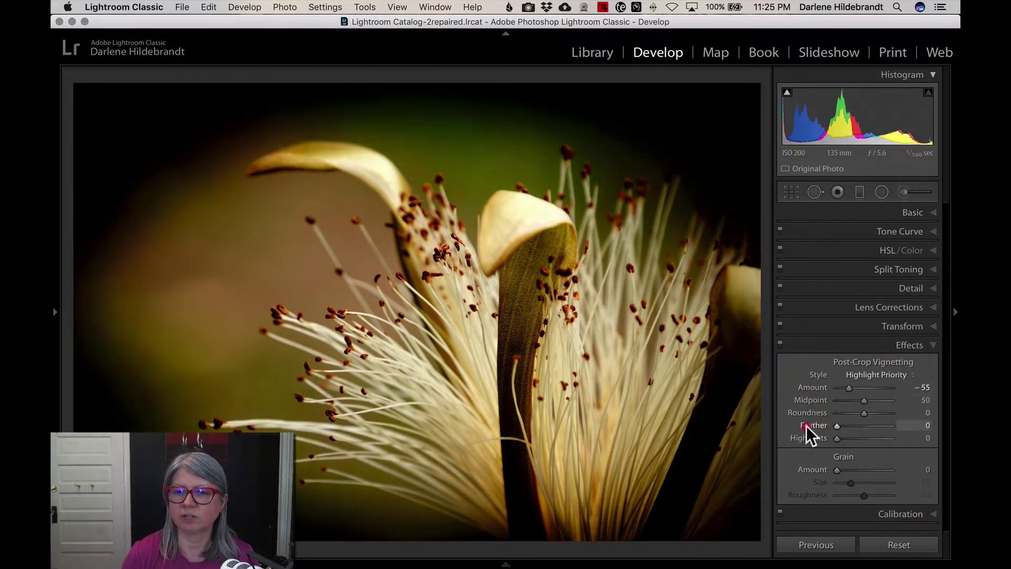
mouse_move(864, 413)
left_mouse_down()
mouse_move(872, 409)
mouse_move(857, 398)
left_mouse_up()
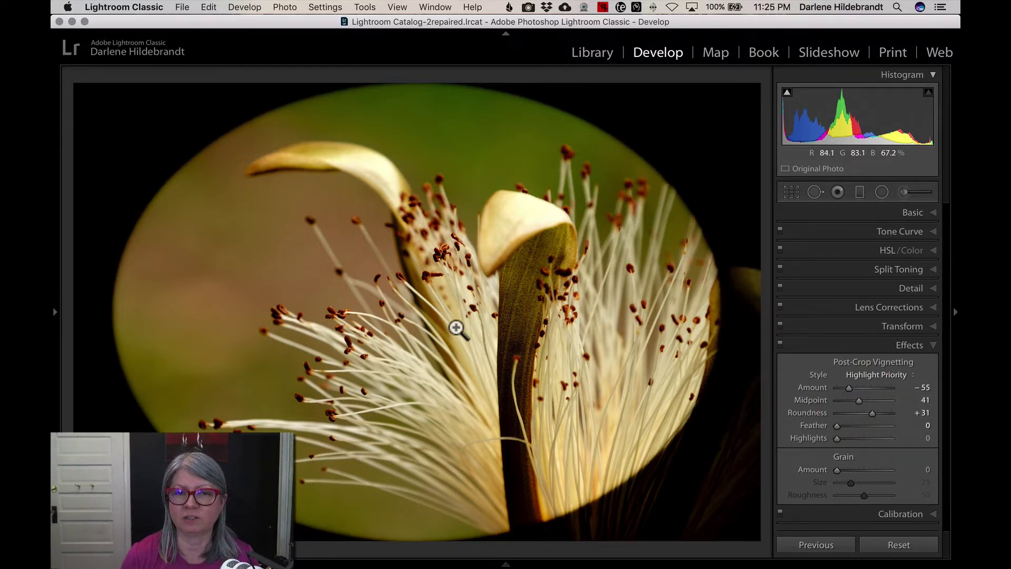
left_click_drag(847, 388, 854, 387)
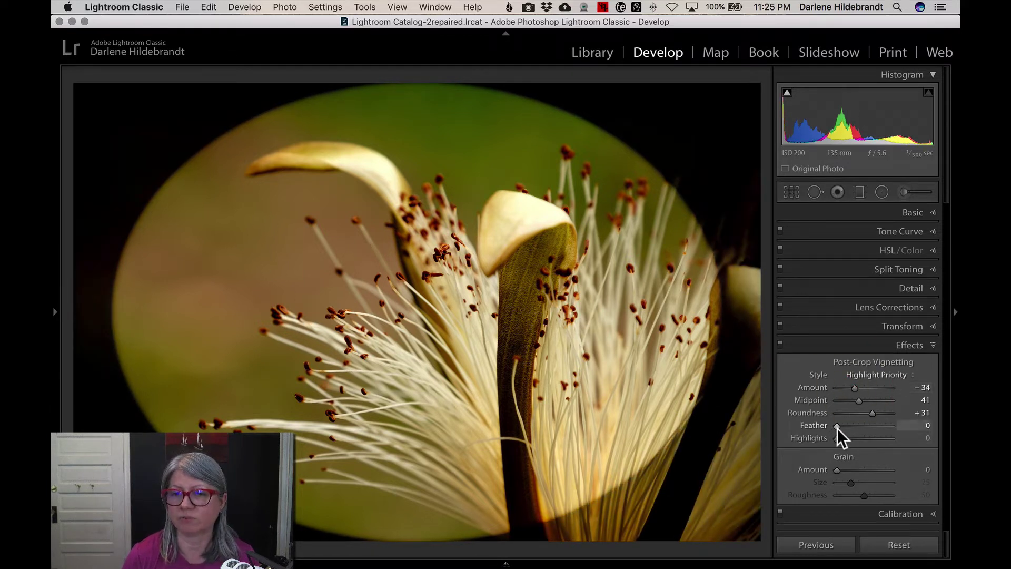
left_click_drag(836, 425, 870, 420)
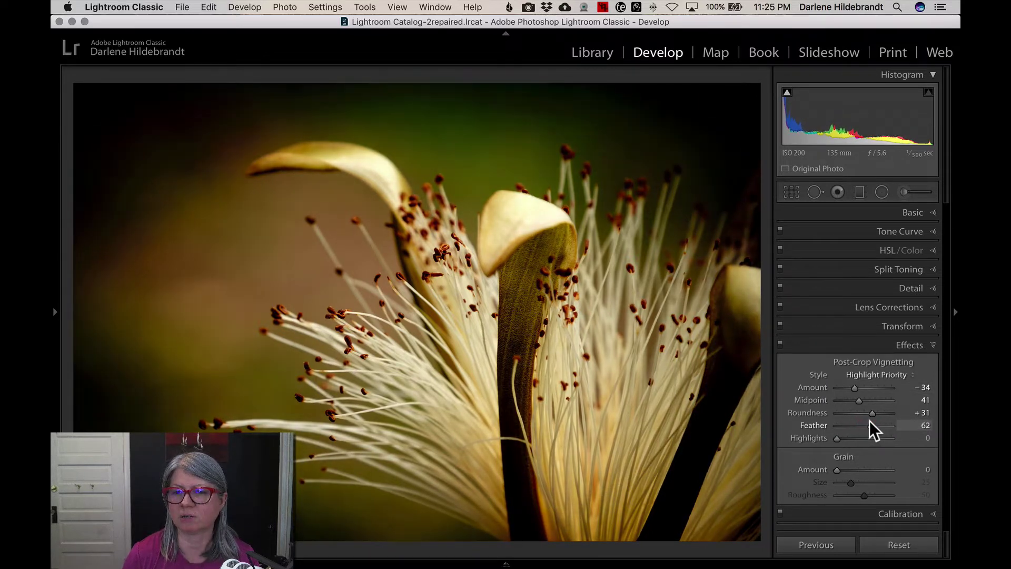
left_click_drag(854, 387, 858, 387)
left_click(865, 373)
left_click(866, 381)
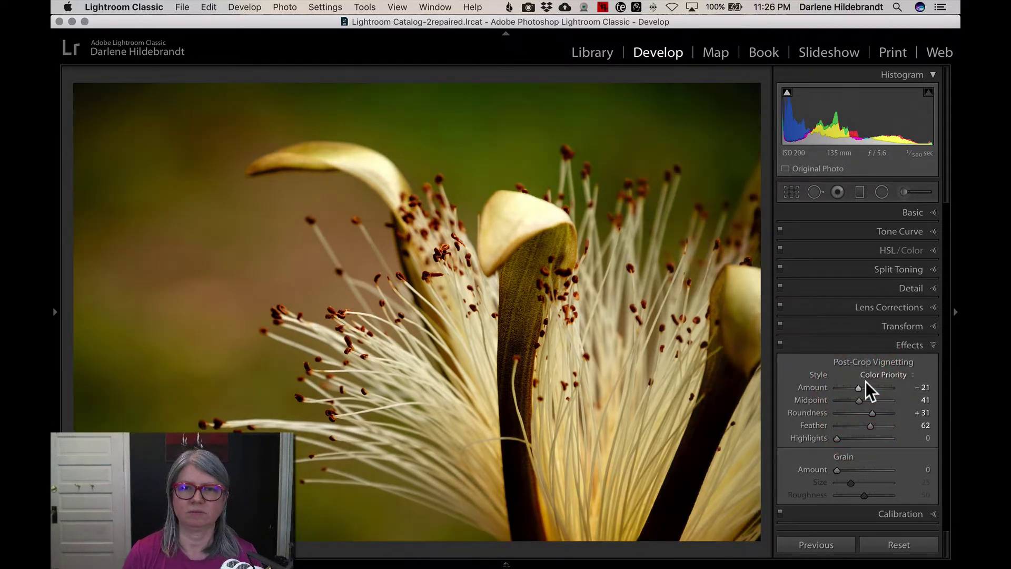
Step: Toggle the vignette and the before/after view to compare the result
left_click(780, 343)
left_click(780, 343)
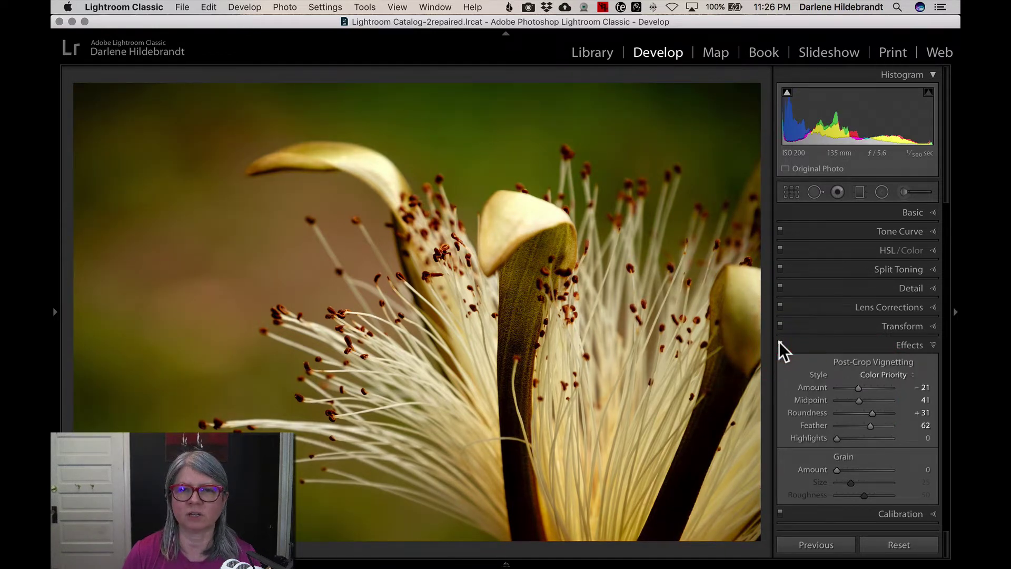
left_click(780, 343)
left_click(780, 344)
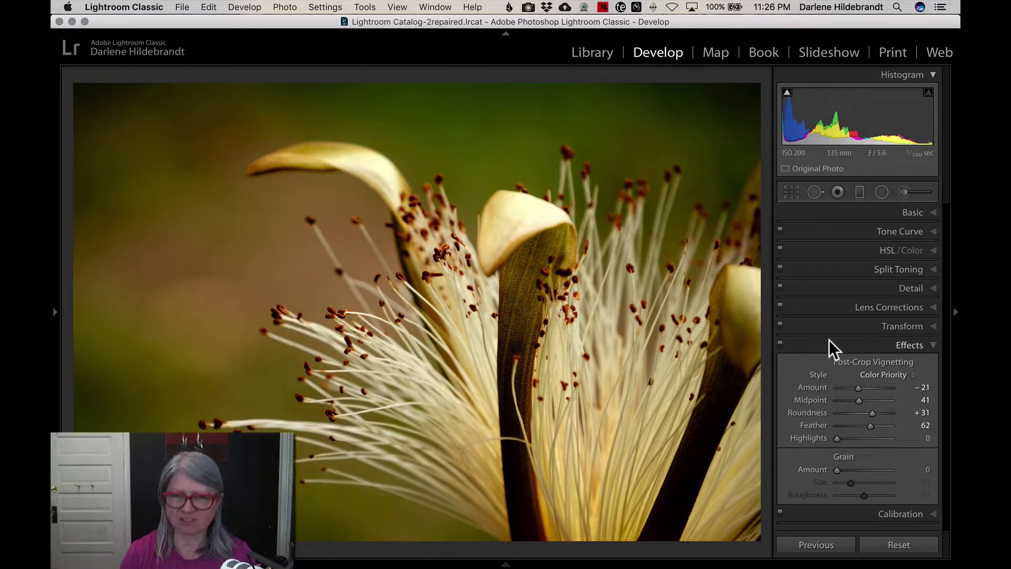
key("backslash")
key("backslash")
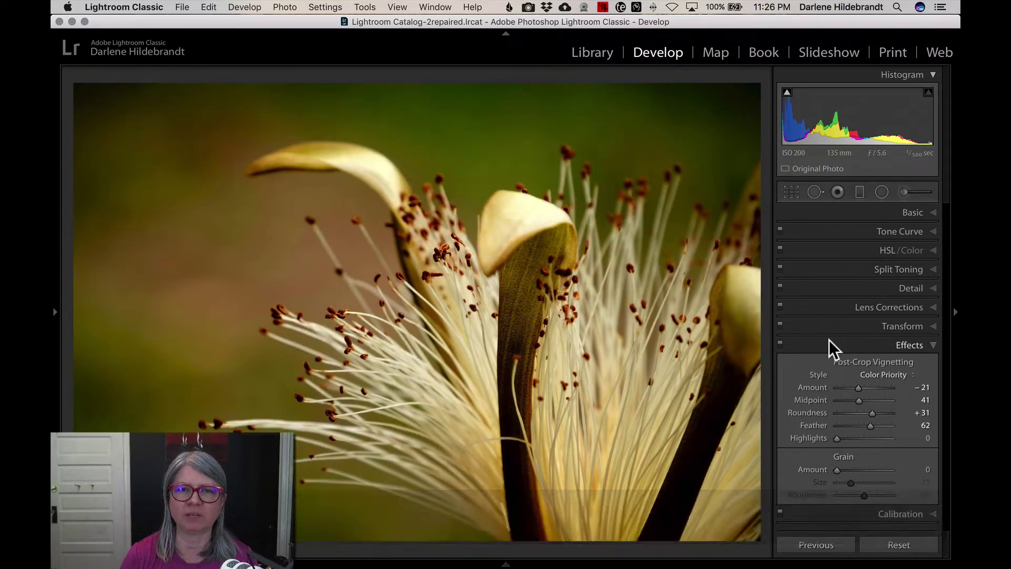
key("backslash")
key("backslash")
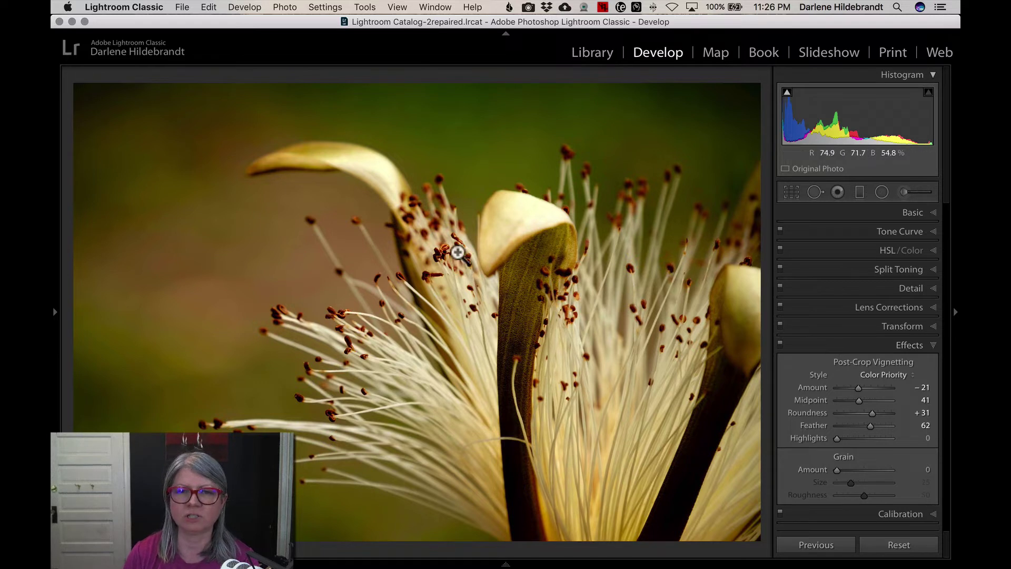
Step: Show the photo's Edit In submenu listing external editors, including Luminar 4
right_click(406, 146)
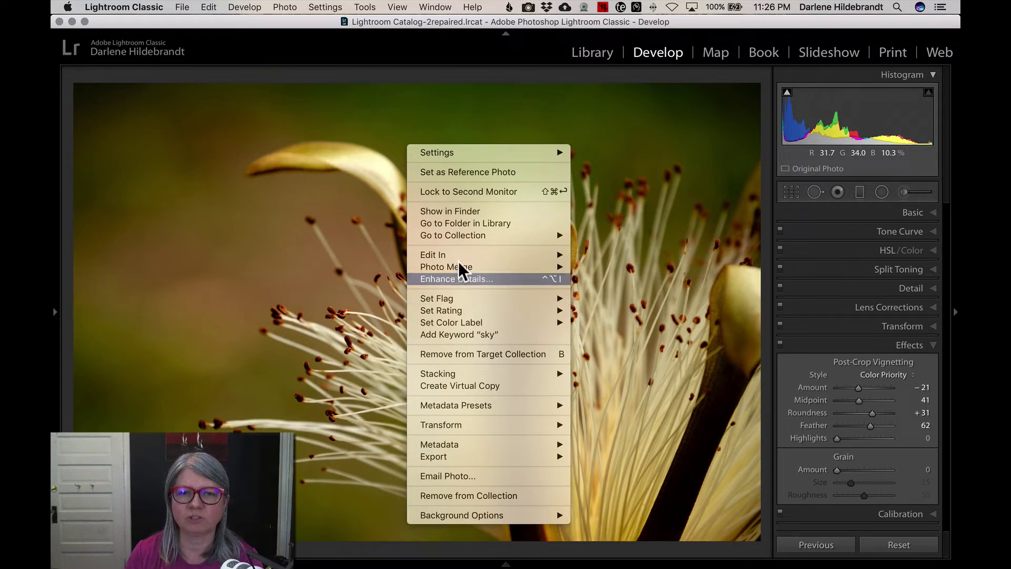
mouse_move(465, 254)
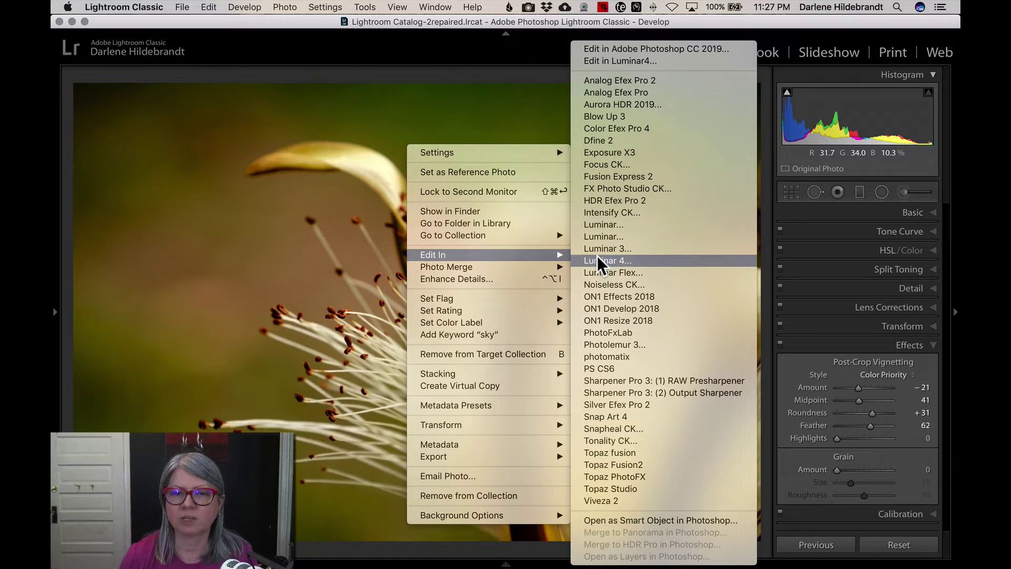
Step: Send a copy with Lightroom adjustments to Luminar 4 via Export > Luminar 4
mouse_move(446, 459)
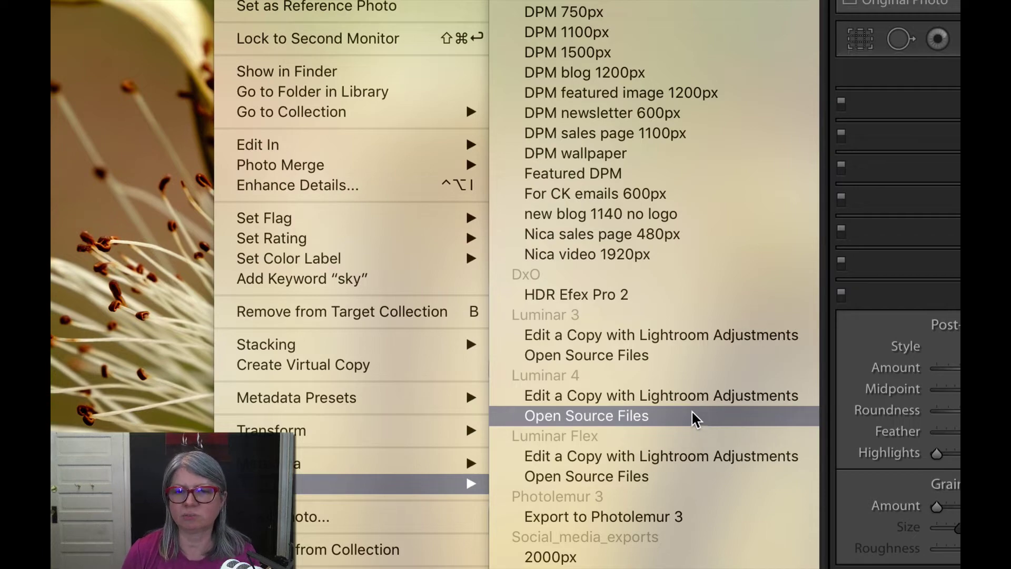
key("super")
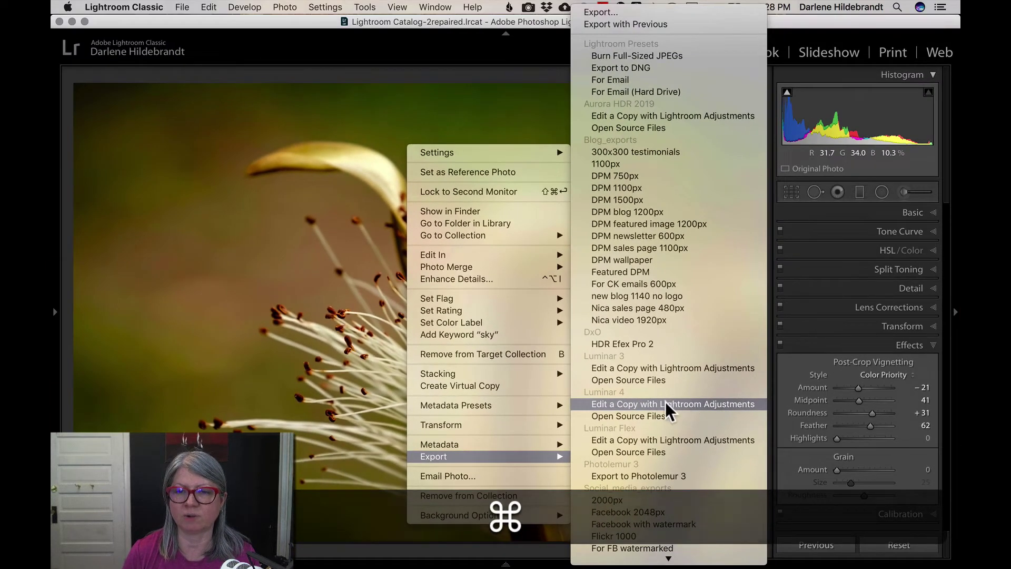
left_click(666, 404)
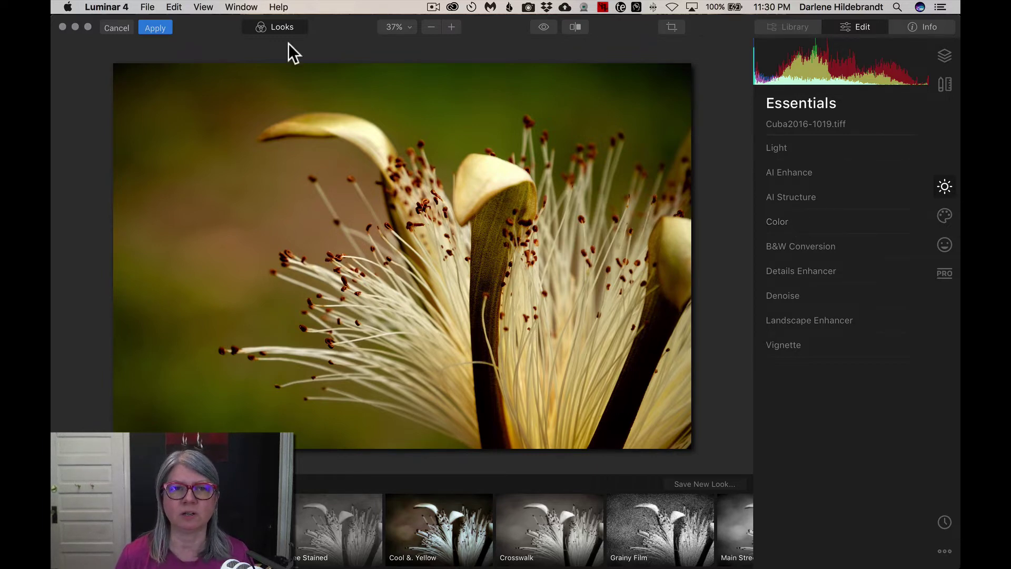
Step: Close the Looks strip so Cuba2016-1019.tiff fills more of Luminar's Edit view
left_click(281, 29)
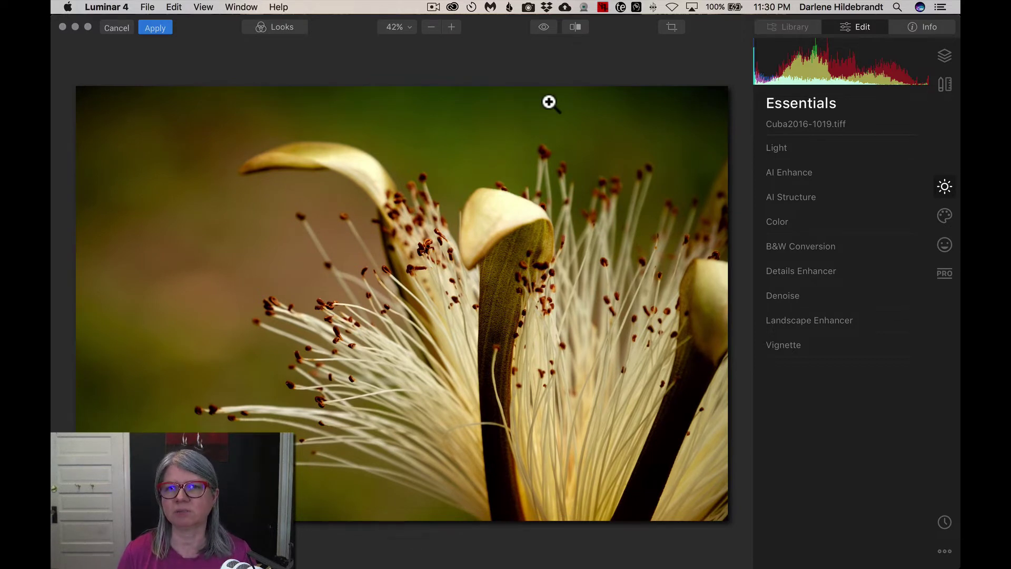
key("super")
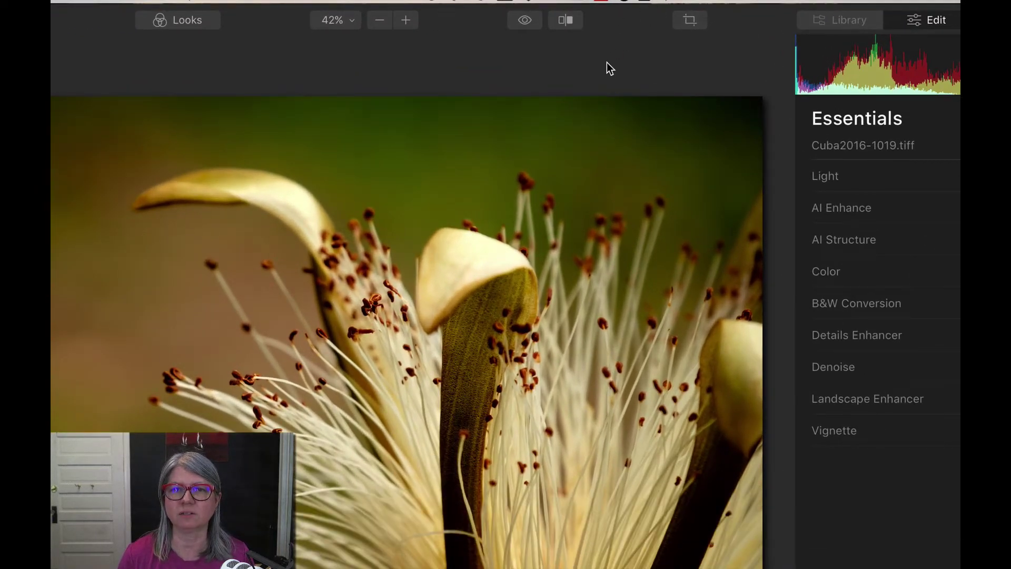
key("super")
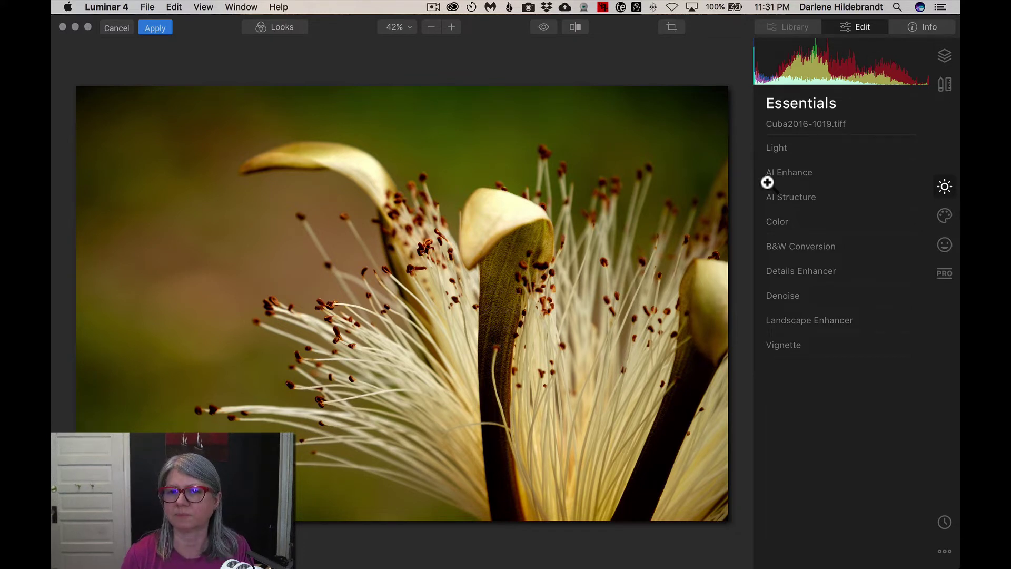
Step: Show the Creative tools, expand Texture Overlay and start loading a texture
left_click(942, 226)
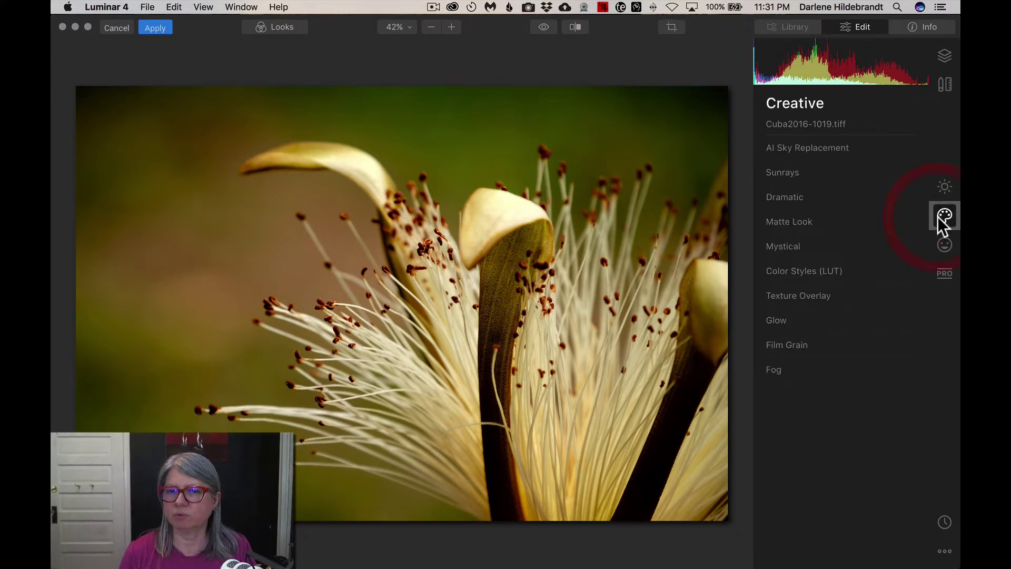
left_click(795, 296)
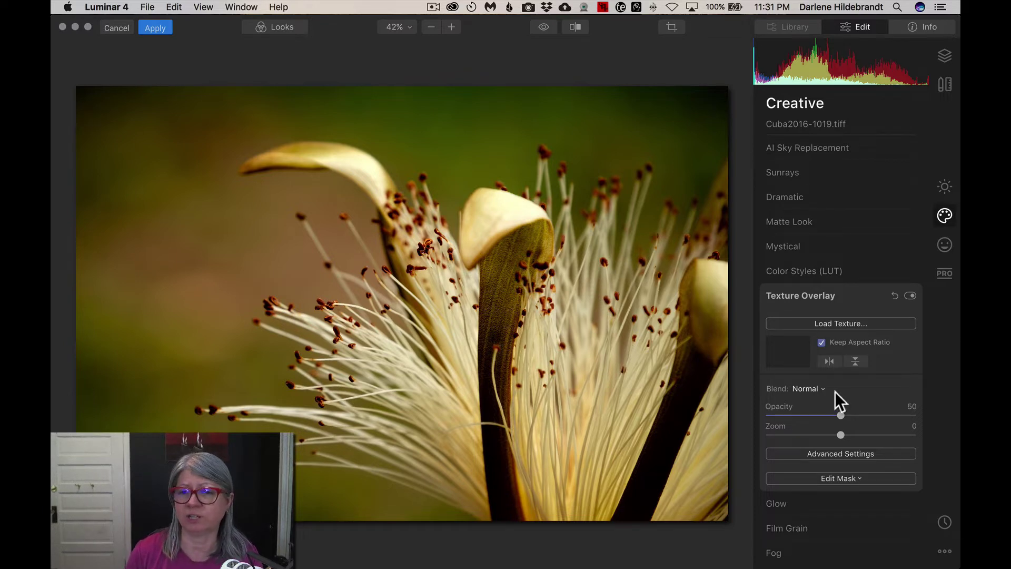
left_click(839, 322)
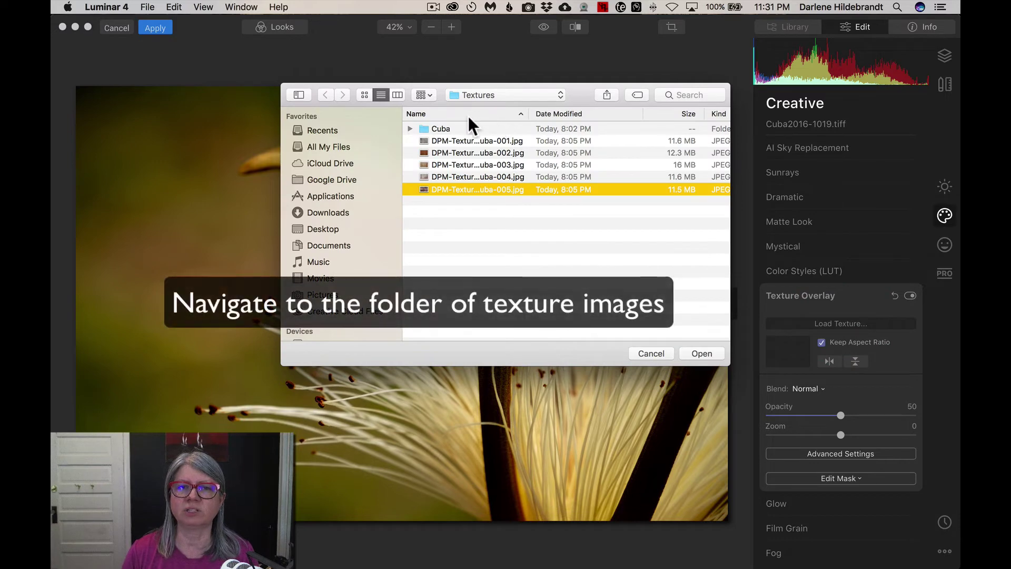
Step: Preview the five DPM-Textures-Cuba images one by one, ending on the barn-wood texture
left_click(447, 139)
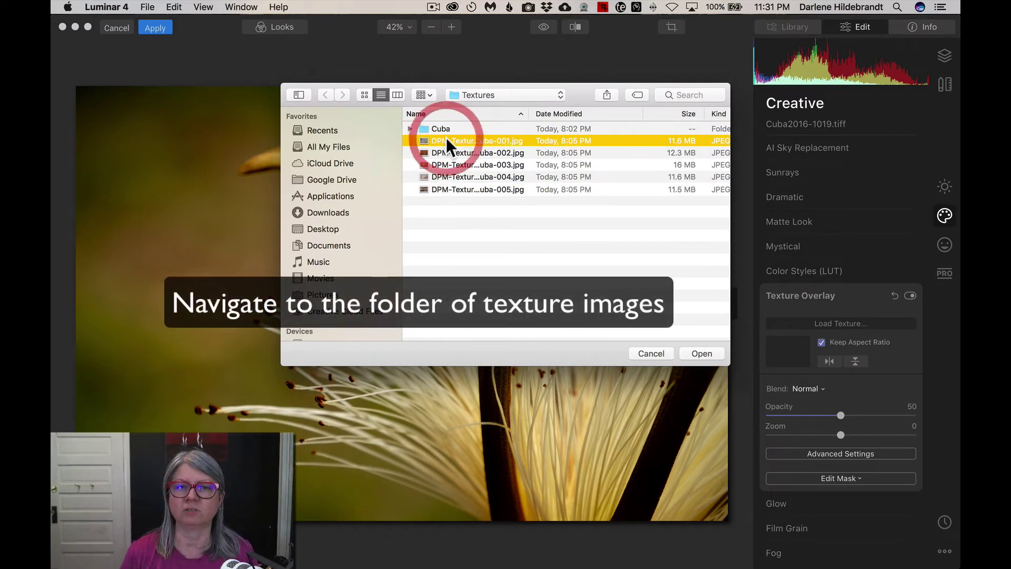
key("space")
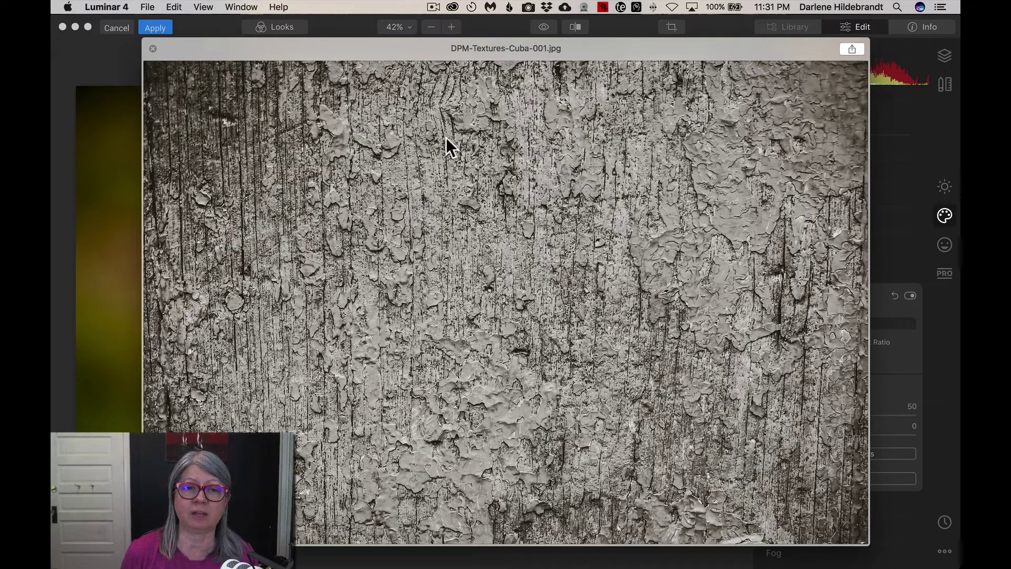
key("Down")
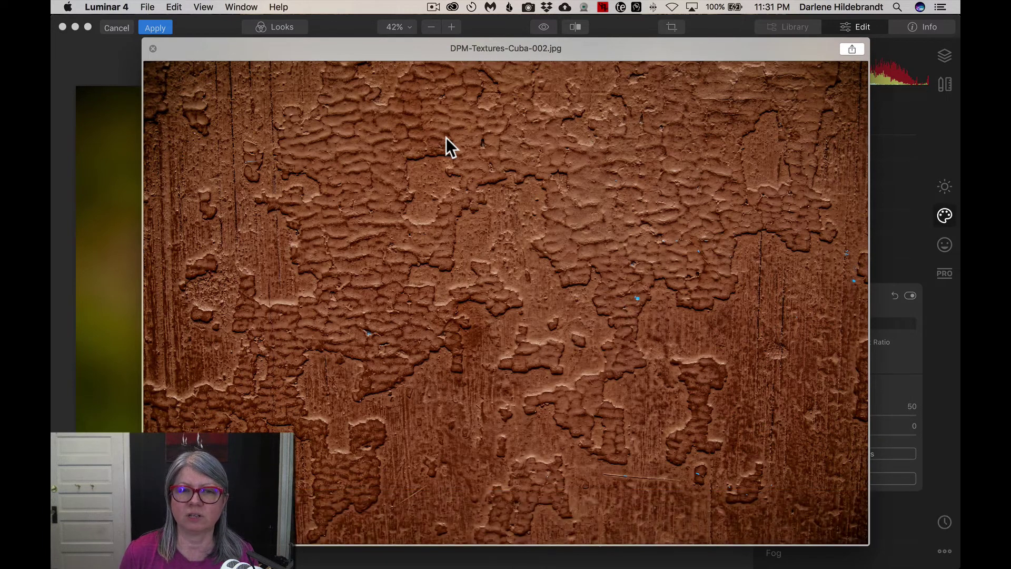
key("Down")
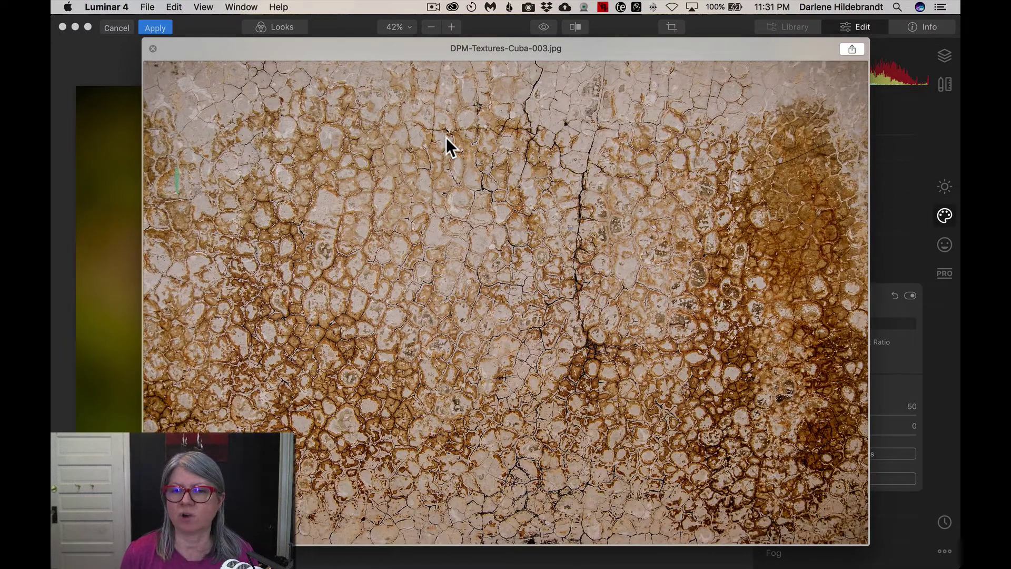
key("Down")
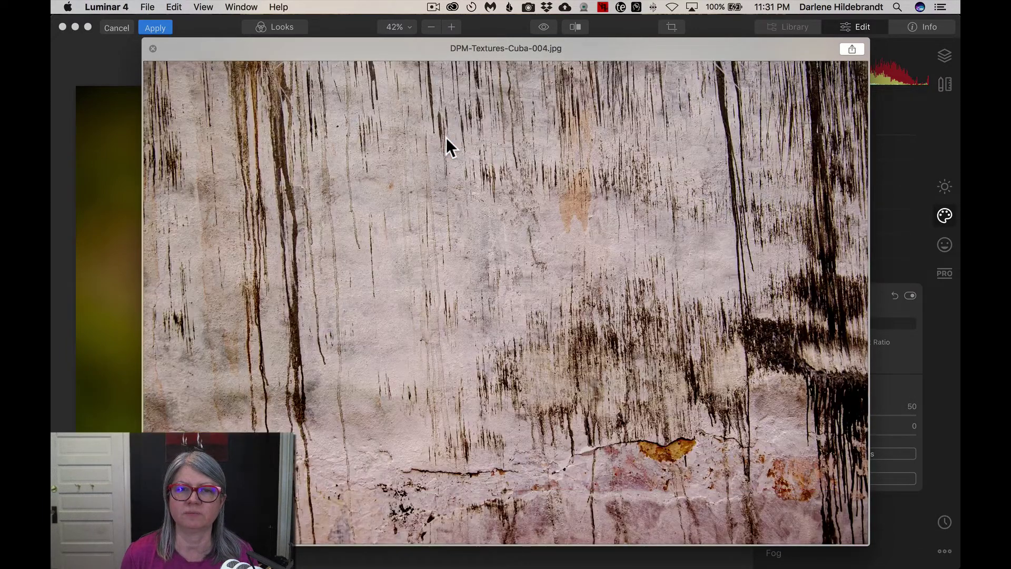
key("Down")
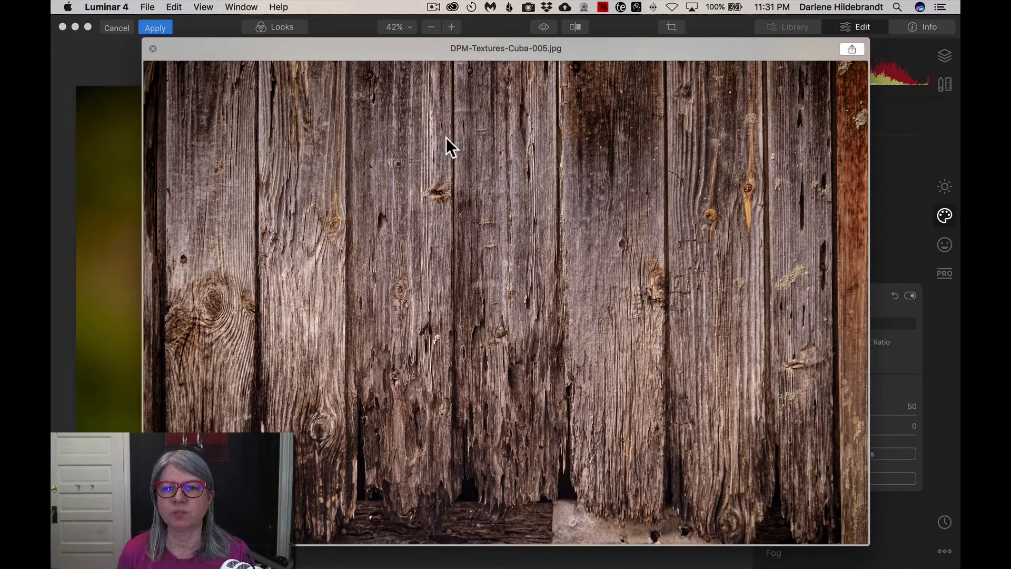
key("space")
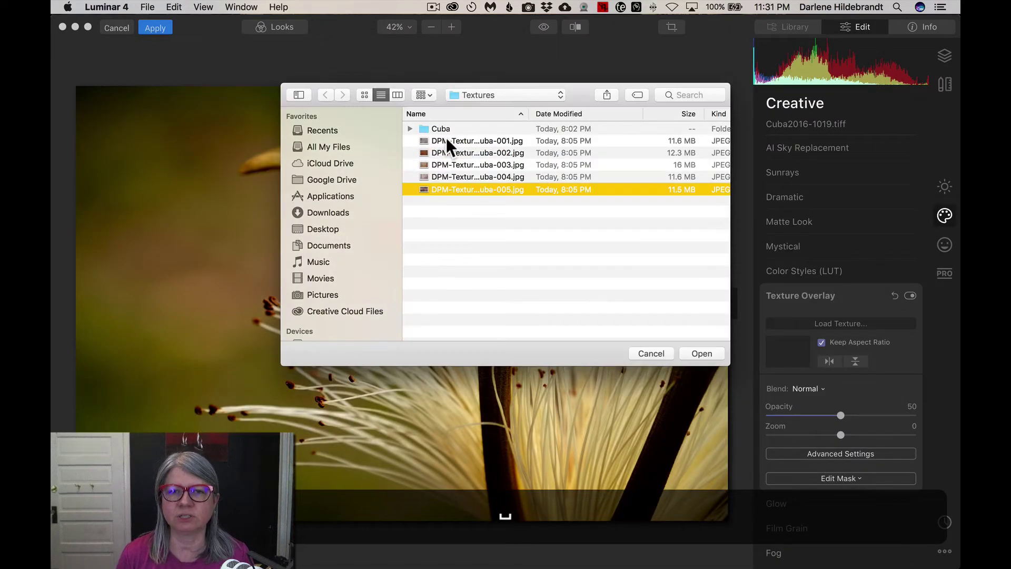
Step: Load the first Cuba texture, cracked paint, into the Texture Overlay
left_click(446, 138)
key("space")
key("Down")
key("space")
key("Up")
key("Return")
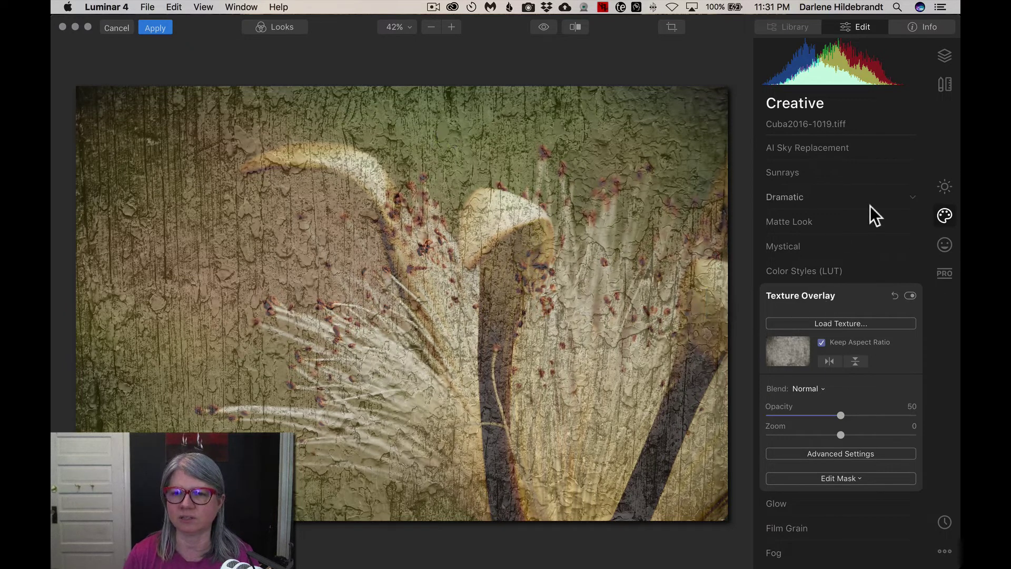
Step: Expand Advanced Settings and keep the overlay at Normal blend, Opacity 50
left_click(839, 454)
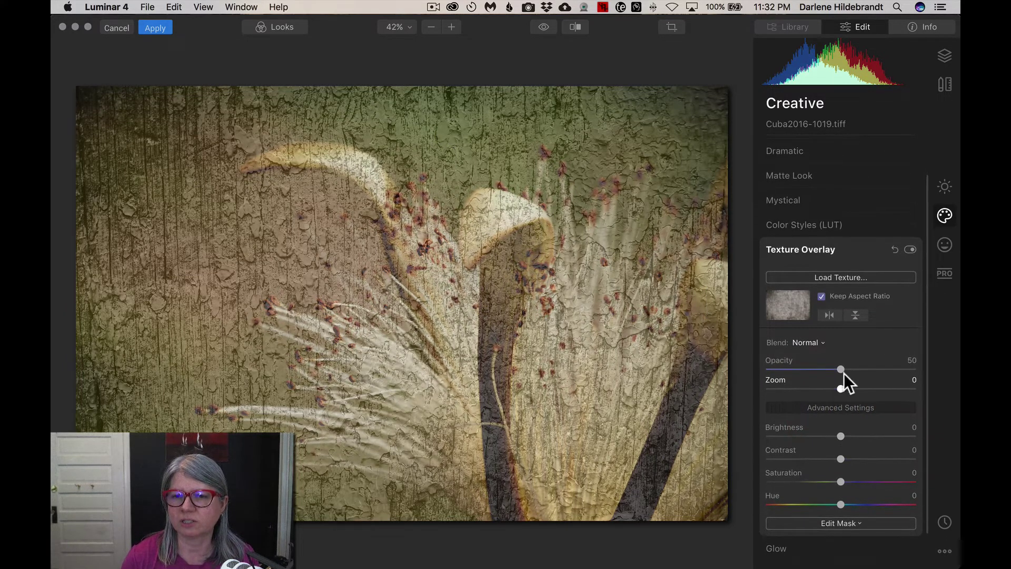
key("super")
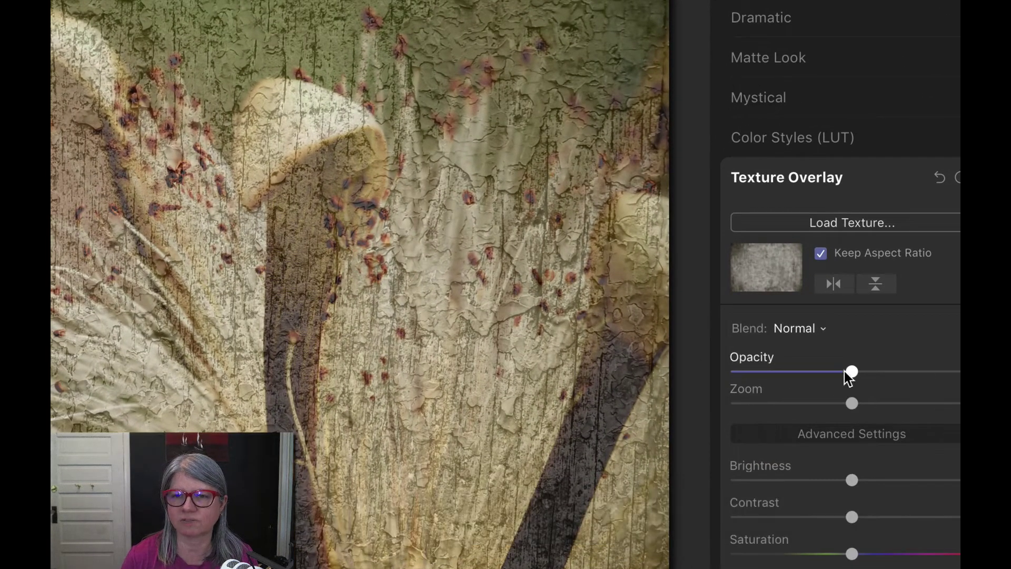
key("super")
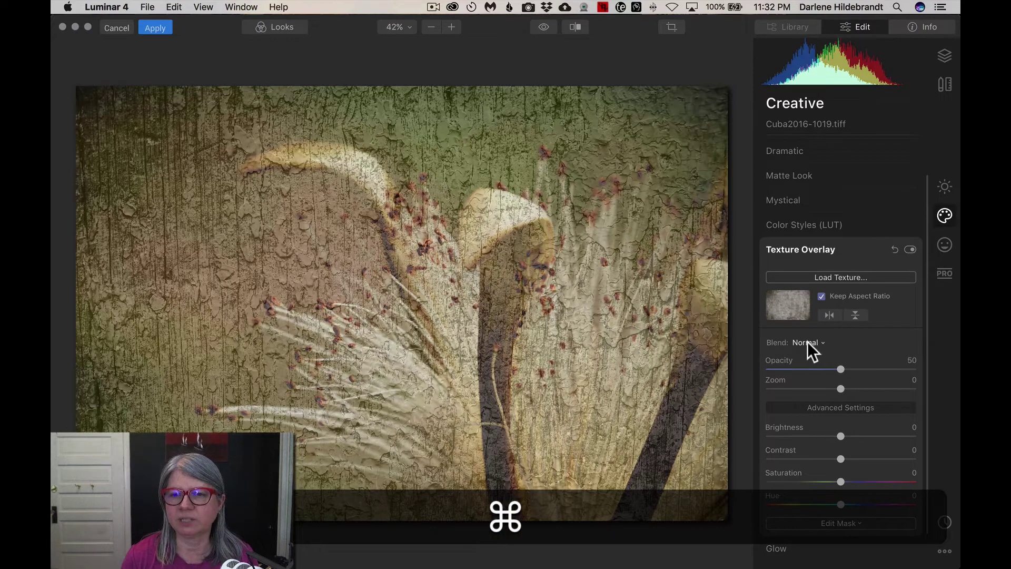
left_click(807, 342)
left_click(803, 346)
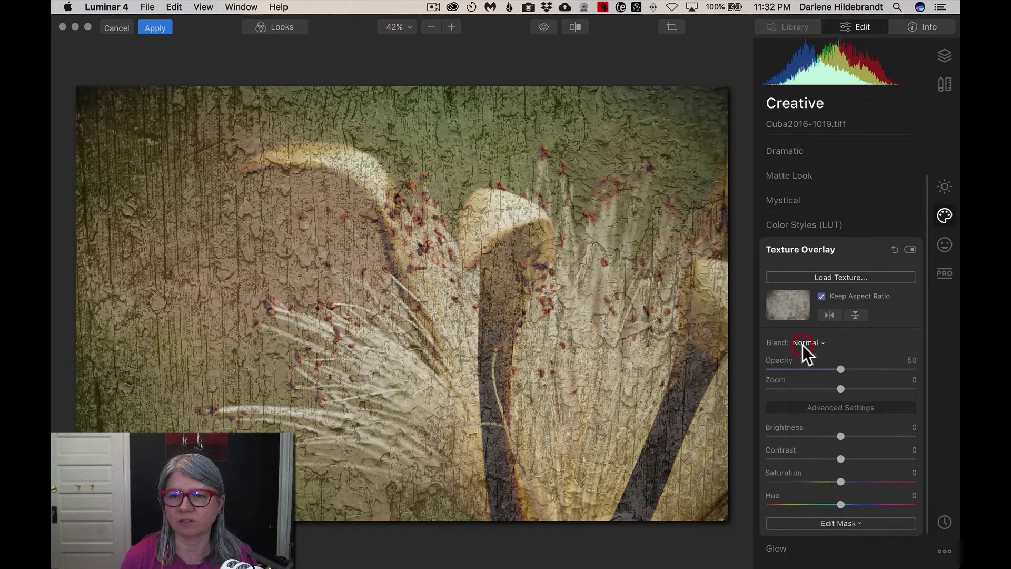
left_click(803, 344)
left_click(801, 344)
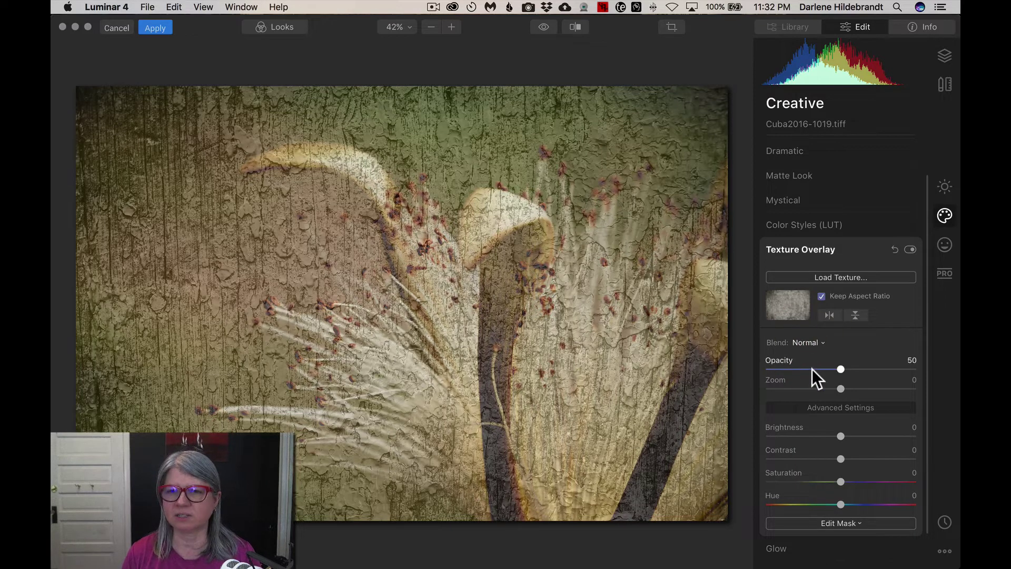
left_click(840, 368)
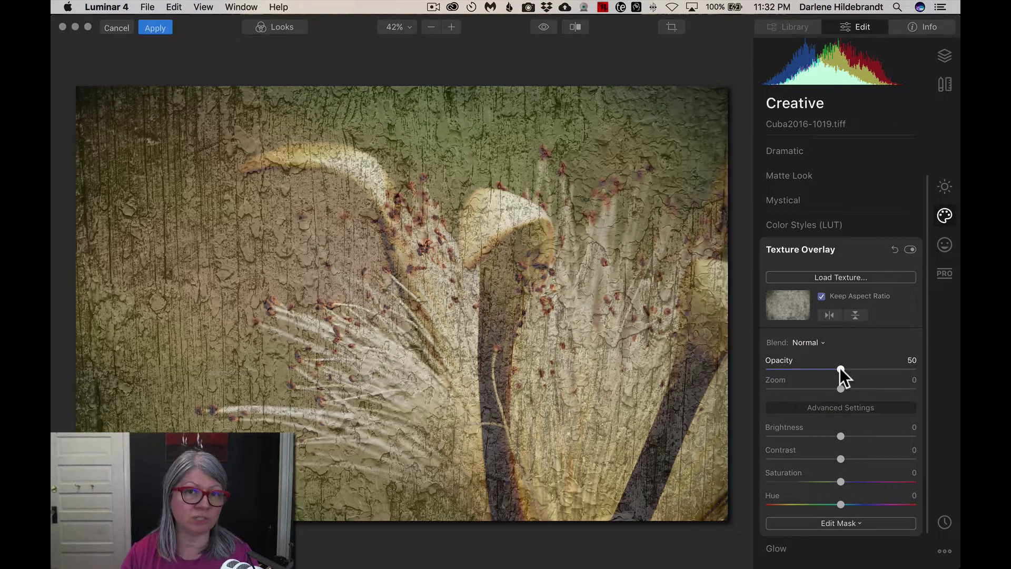
left_click(840, 367)
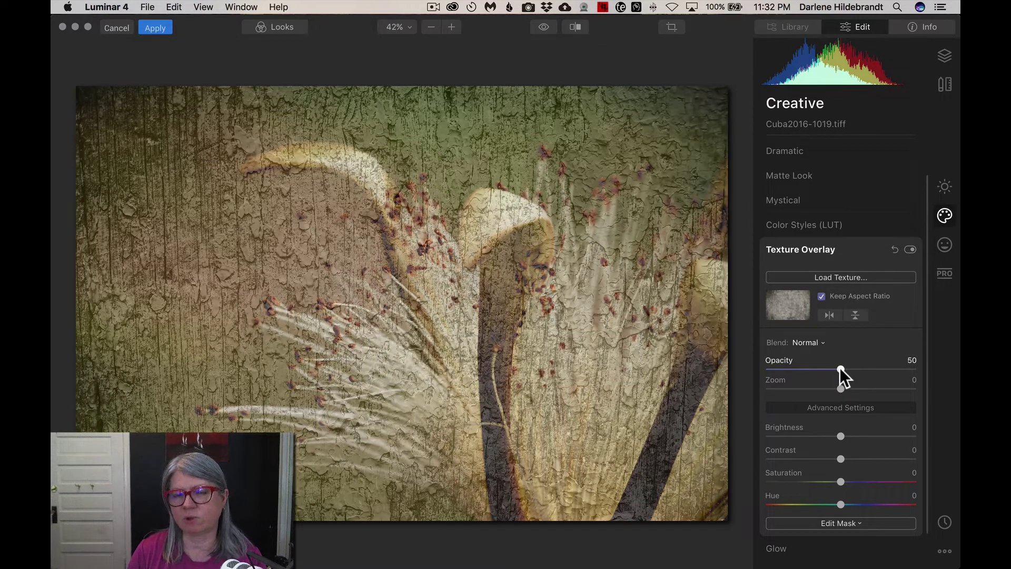
Step: Preview the texture at opacity 100 and 30, resetting to 50 each time, then open the blend modes
left_click_drag(839, 367, 934, 364)
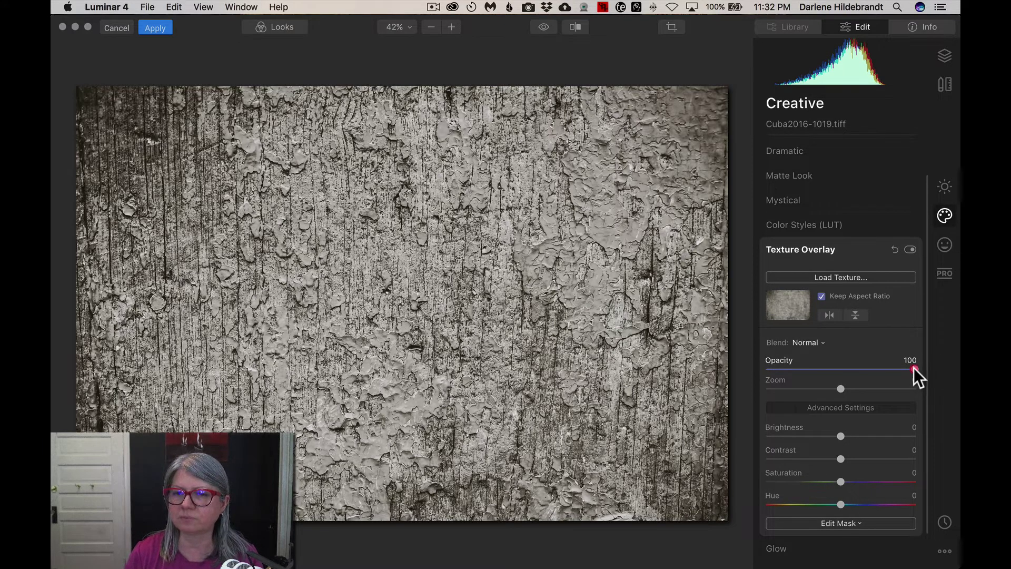
double_click(914, 367)
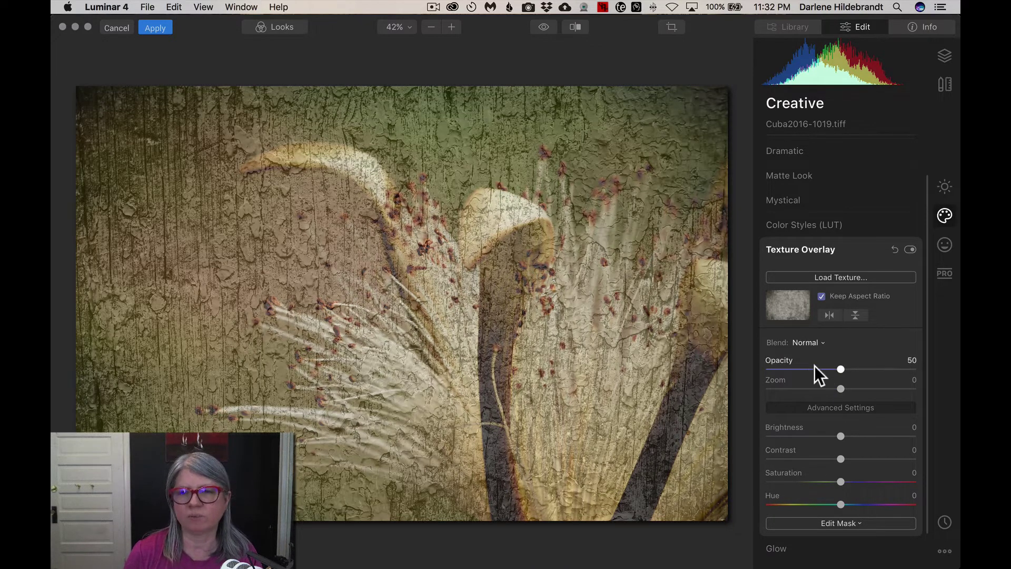
left_click_drag(837, 366, 808, 365)
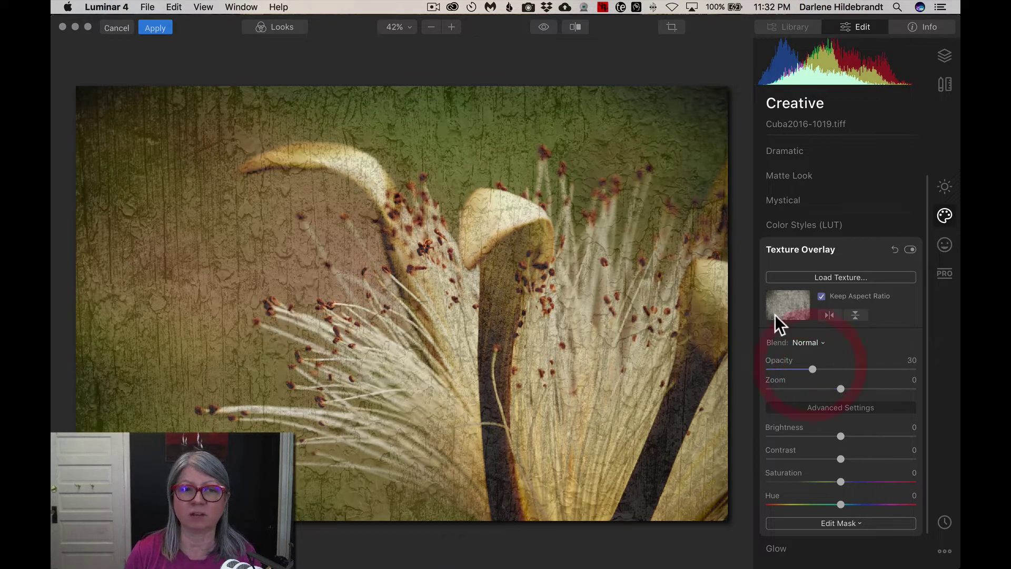
double_click(813, 368)
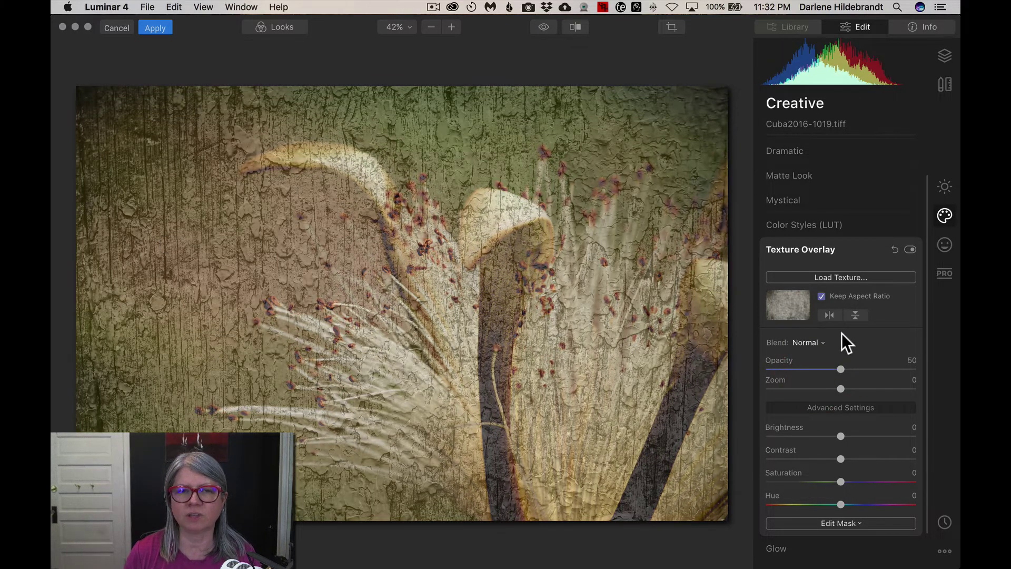
left_click(810, 341)
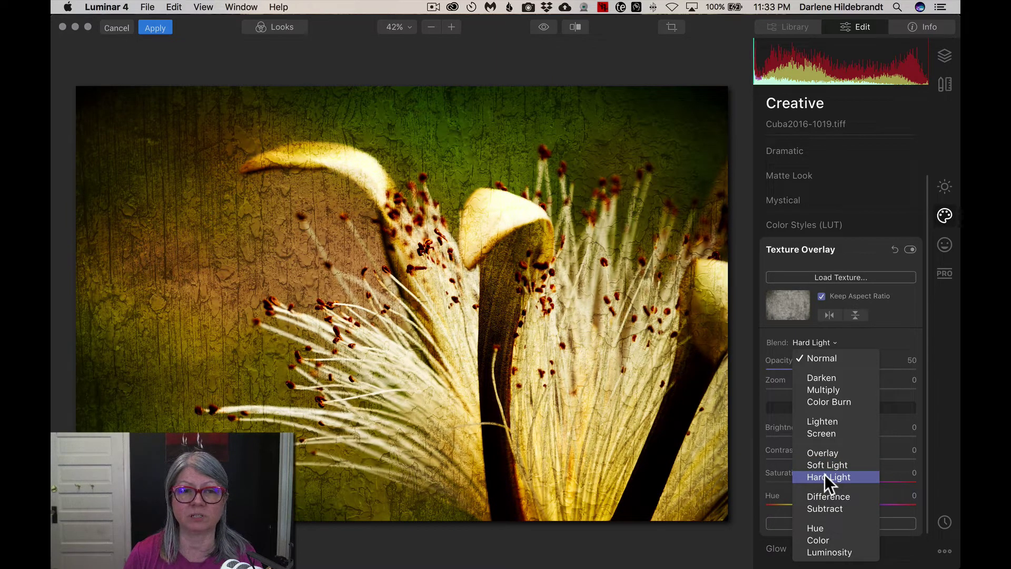
Step: Choose Hard Light as the texture overlay's blend mode
left_click(824, 474)
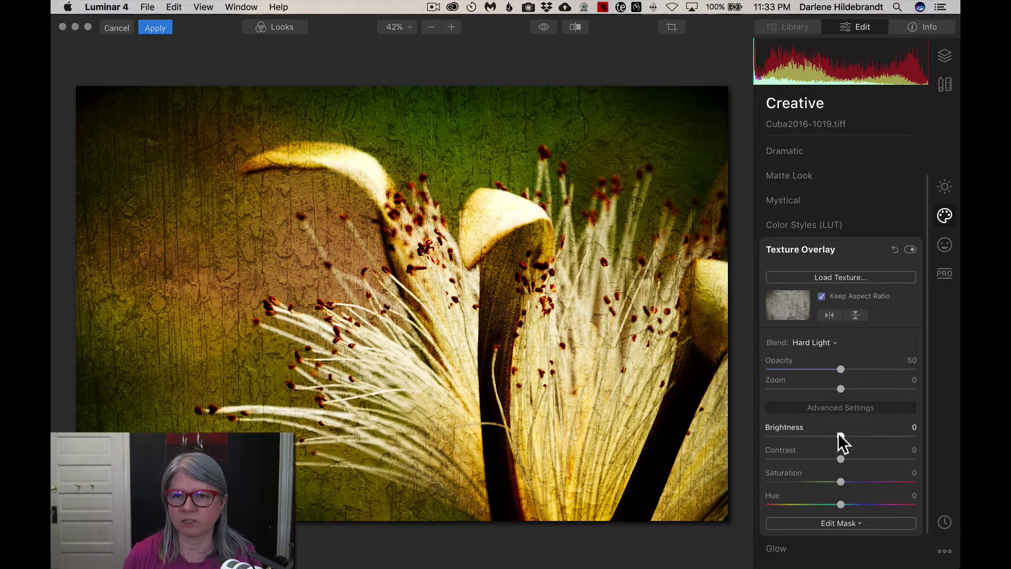
Step: Set the texture overlay's Brightness to 35, Contrast to -12 and Saturation to -12
left_click_drag(840, 434, 830, 479)
left_click(836, 479)
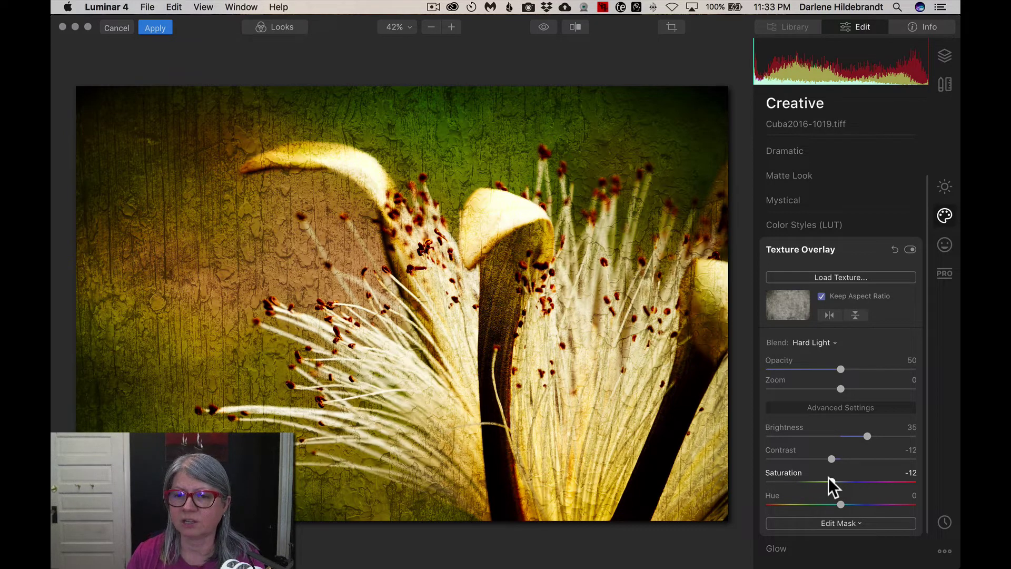
scroll(831, 485, "down", 1)
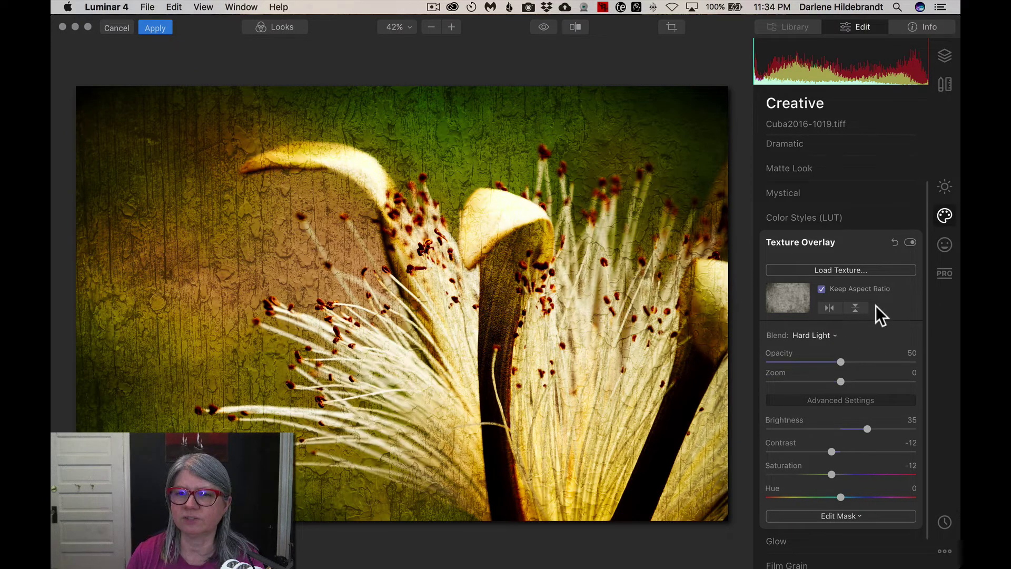
Step: Try horizontal and vertical flips, leaving the cracked texture flipped horizontally only
left_click(826, 307)
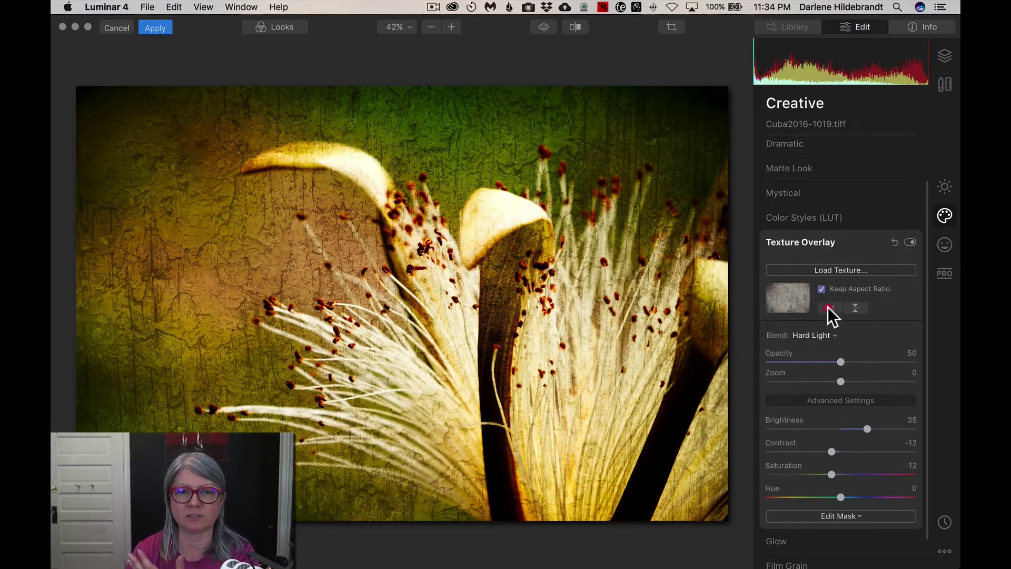
left_click(851, 305)
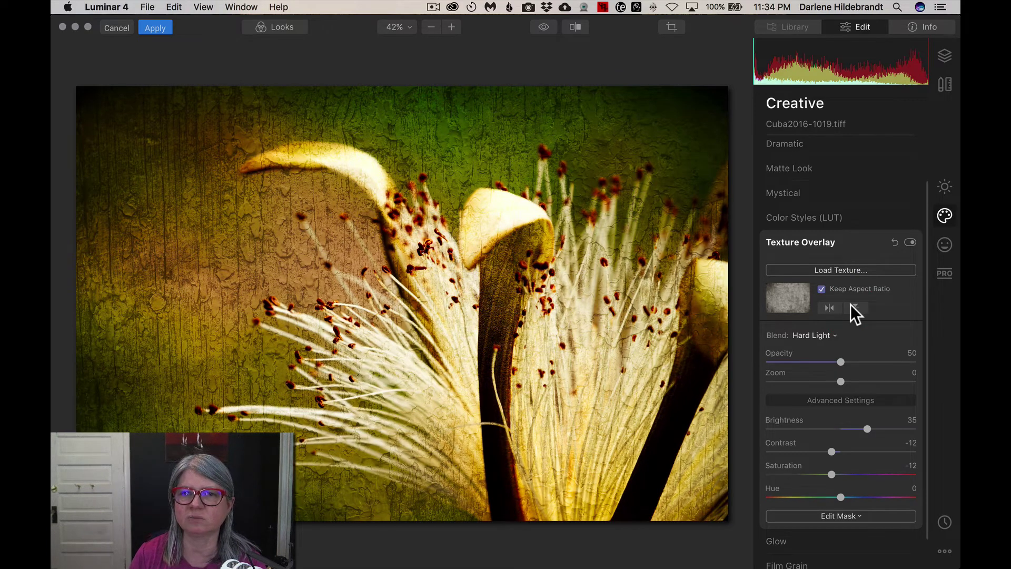
left_click(850, 305)
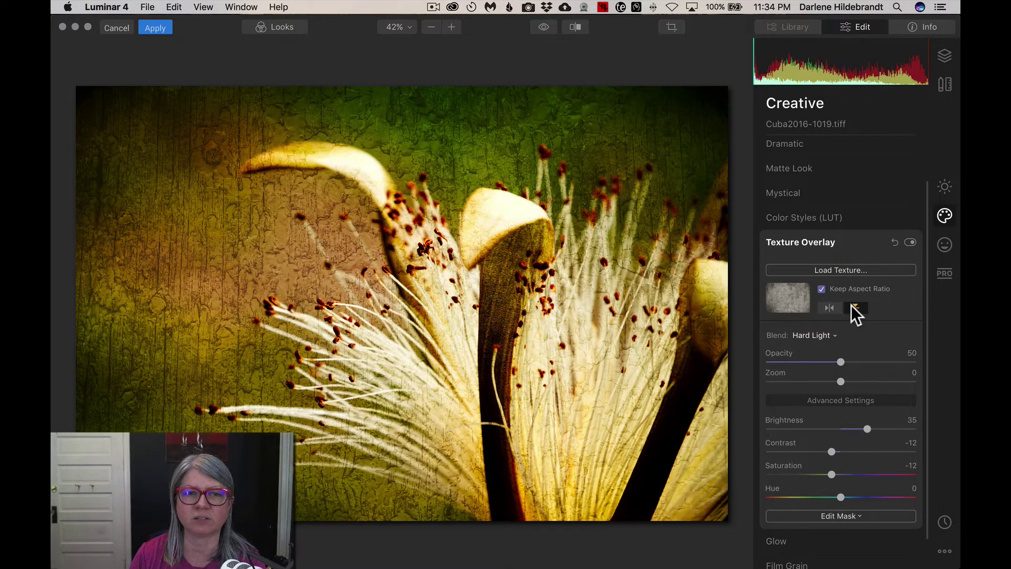
left_click(829, 307)
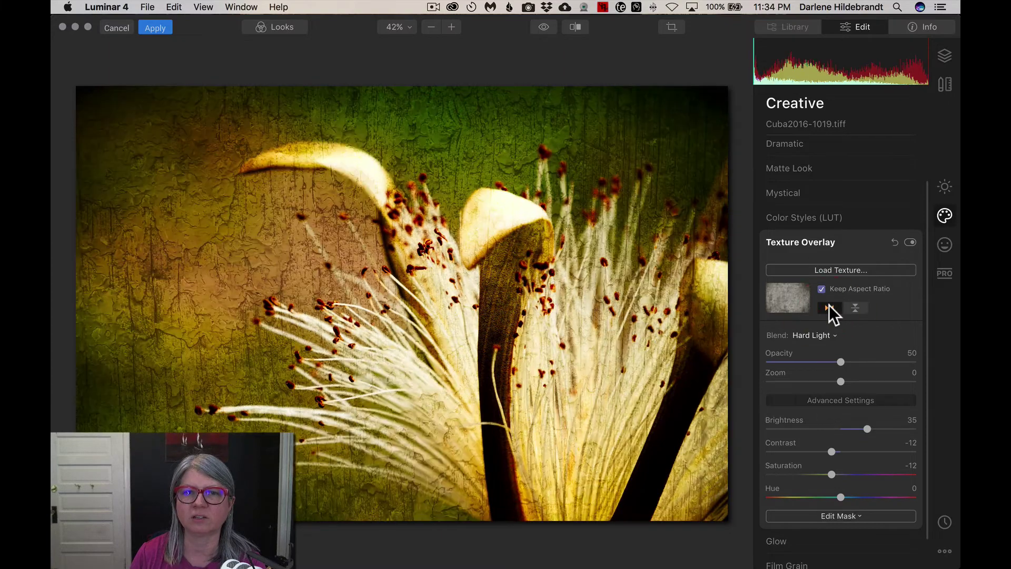
left_click(829, 307)
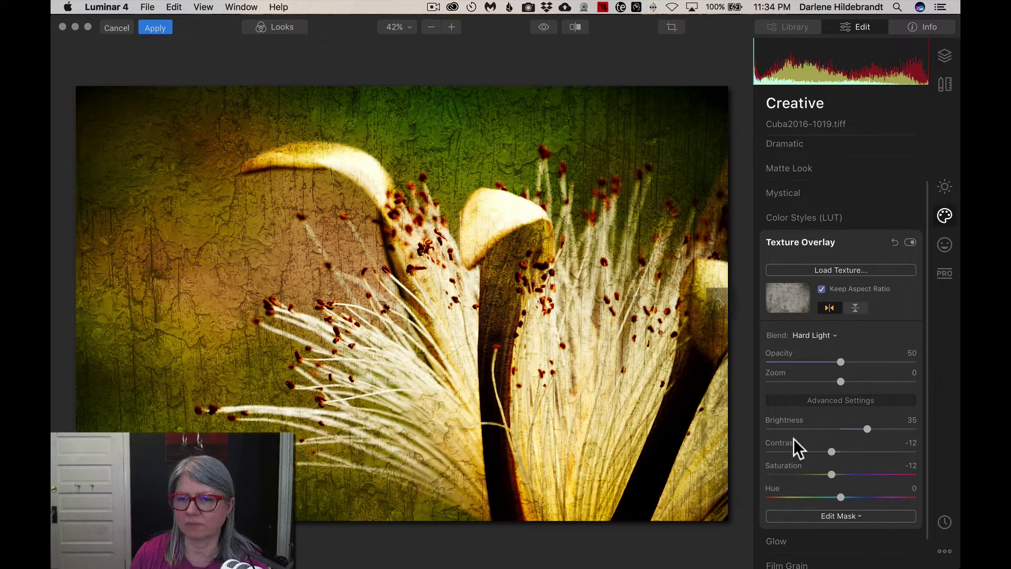
Step: Start a brush mask on the texture with brush size 52 and softness 87%
left_click(843, 514)
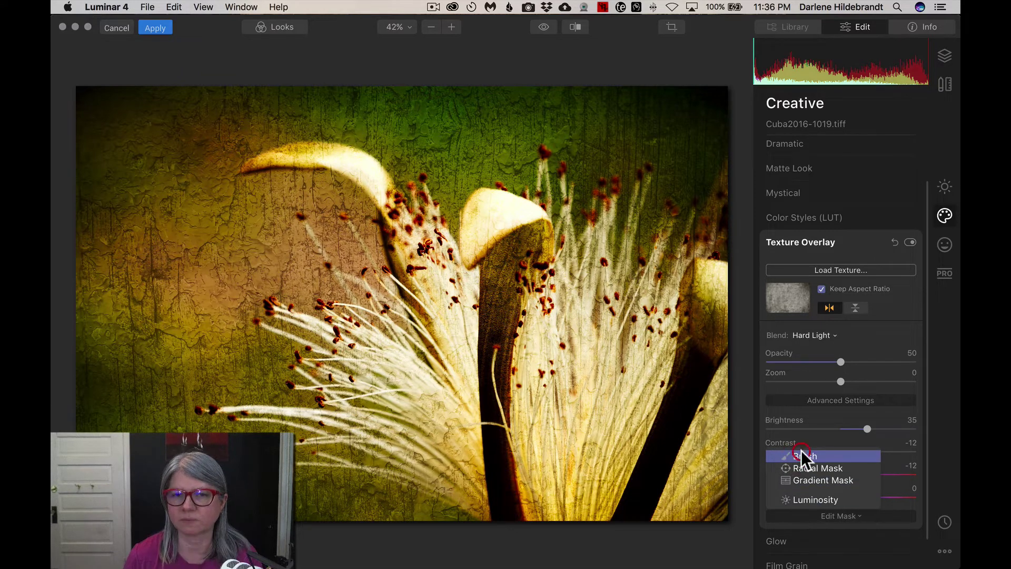
left_click(800, 453)
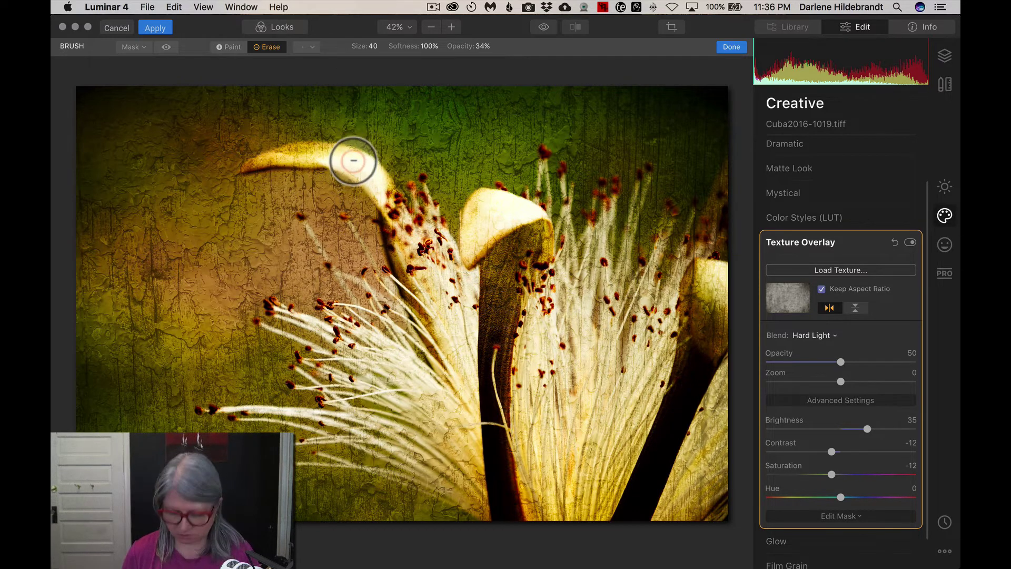
key("bracketright")
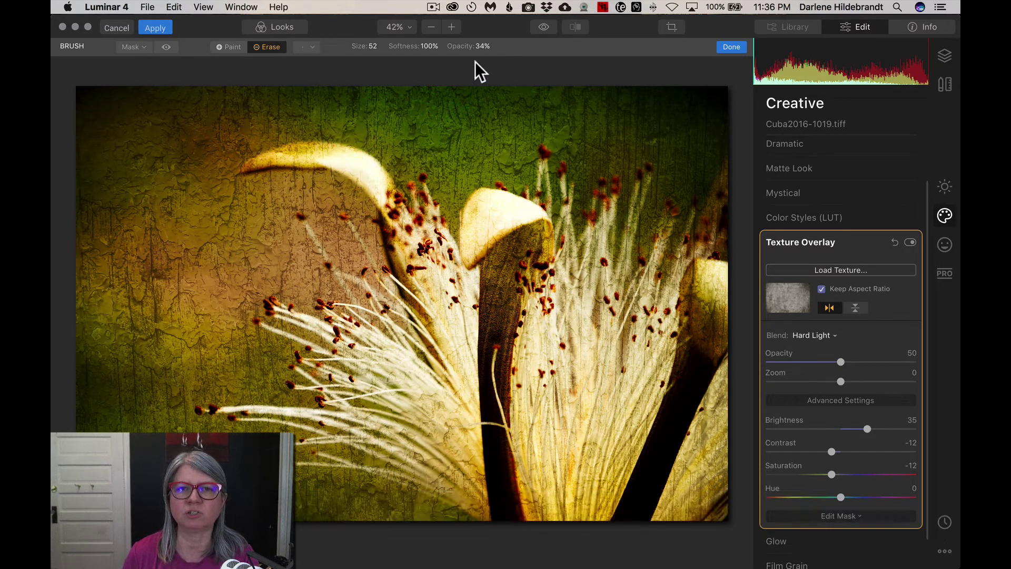
left_click(431, 48)
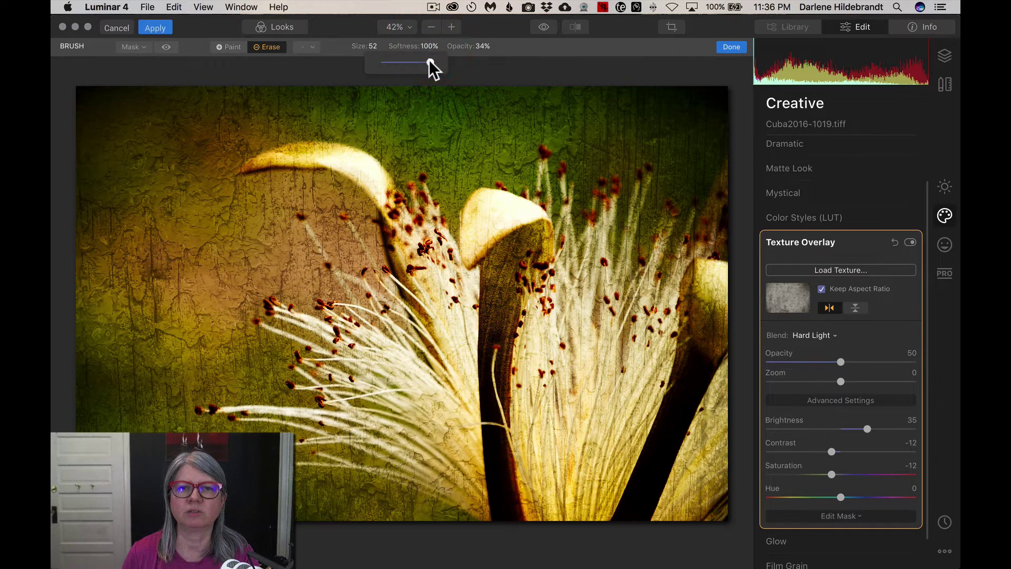
left_click_drag(428, 59, 425, 58)
left_click(480, 46)
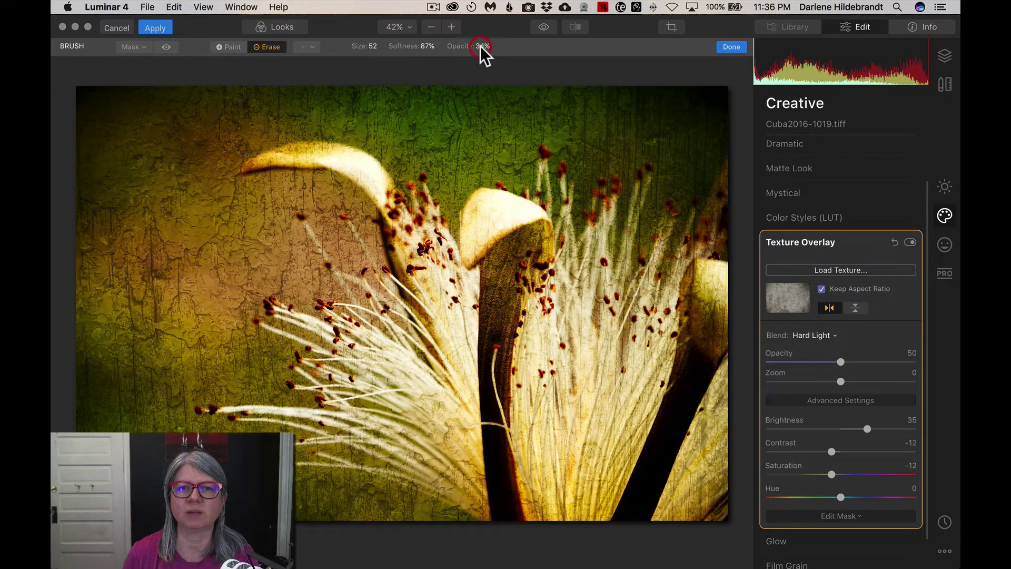
left_click(484, 46)
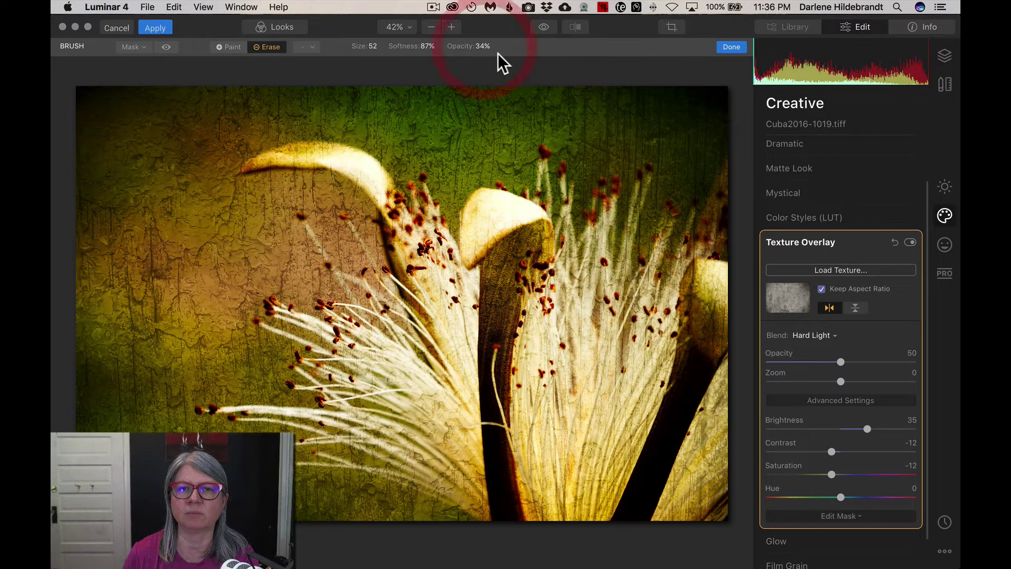
Step: Erase the texture from the petals, stem base, stamens and upper petal tip
mouse_move(330, 193)
left_mouse_down()
mouse_move(350, 287)
mouse_move(401, 406)
mouse_move(435, 435)
mouse_move(327, 361)
mouse_move(320, 226)
mouse_move(338, 158)
mouse_move(232, 165)
mouse_move(316, 154)
mouse_move(248, 173)
mouse_move(327, 151)
mouse_move(287, 156)
mouse_move(390, 163)
mouse_move(270, 157)
left_mouse_up()
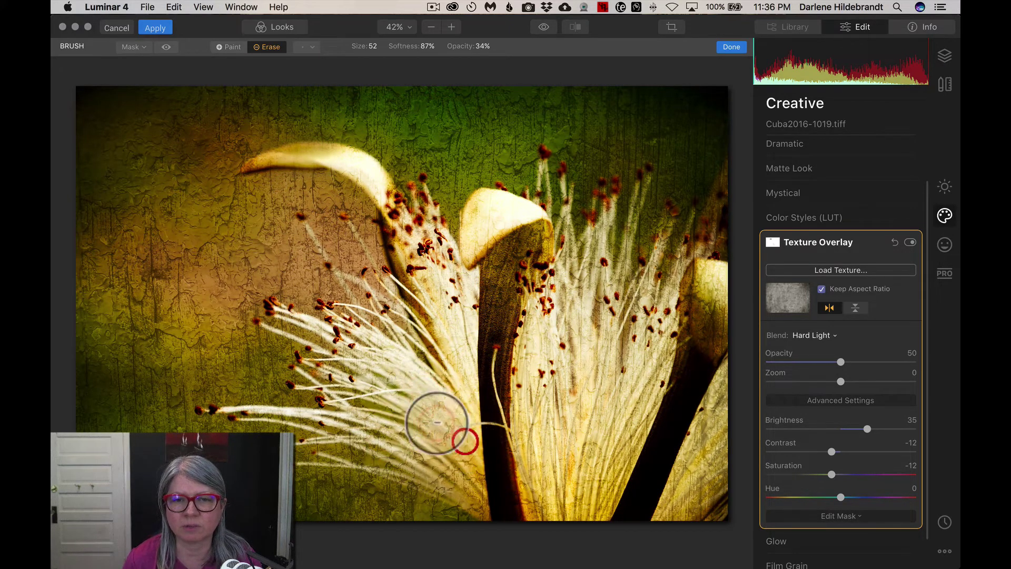
mouse_move(463, 437)
left_mouse_down()
mouse_move(440, 463)
mouse_move(481, 502)
mouse_move(479, 463)
mouse_move(449, 421)
left_mouse_up()
left_click_drag(401, 453, 436, 482)
left_click_drag(322, 452, 365, 454)
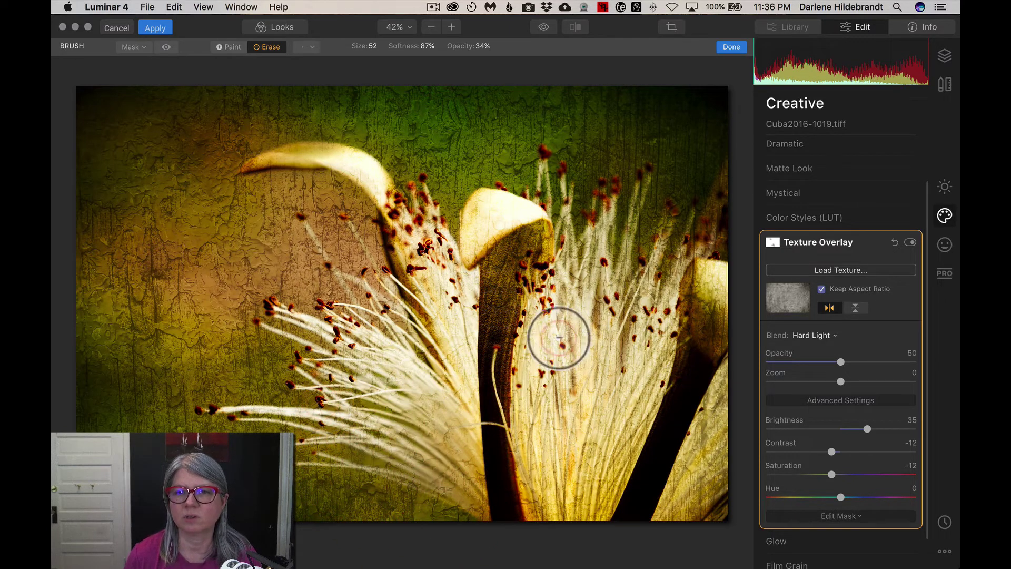
left_click(593, 494)
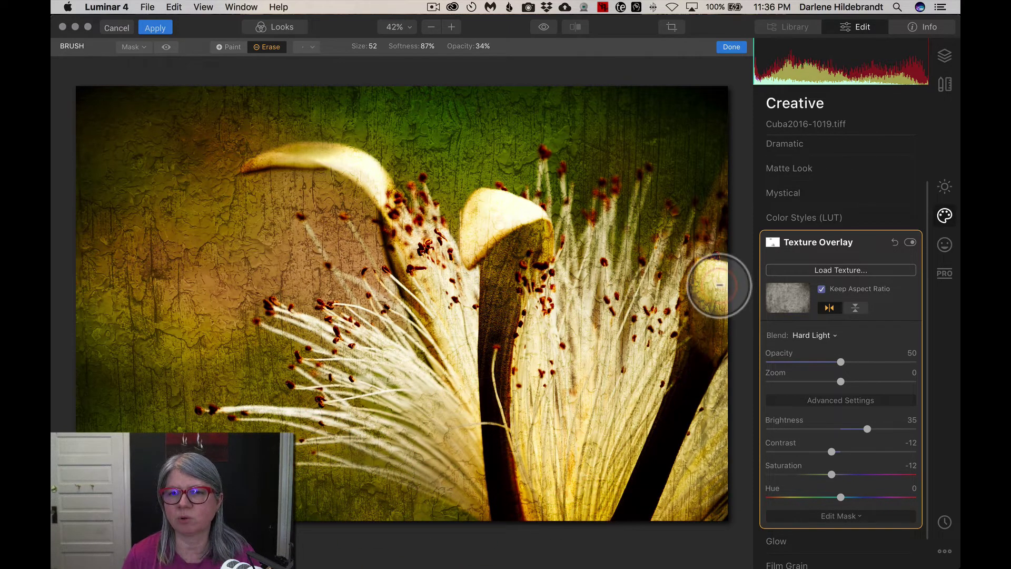
left_click_drag(715, 282, 713, 309)
left_click(714, 332)
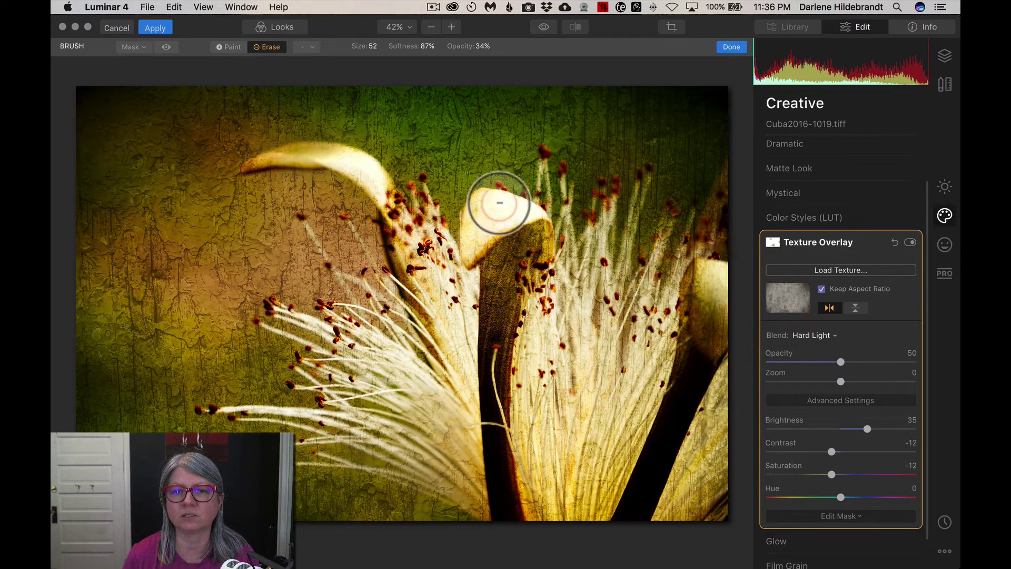
mouse_move(474, 223)
left_mouse_down()
mouse_move(514, 212)
mouse_move(478, 240)
mouse_move(477, 204)
mouse_move(523, 203)
left_mouse_up()
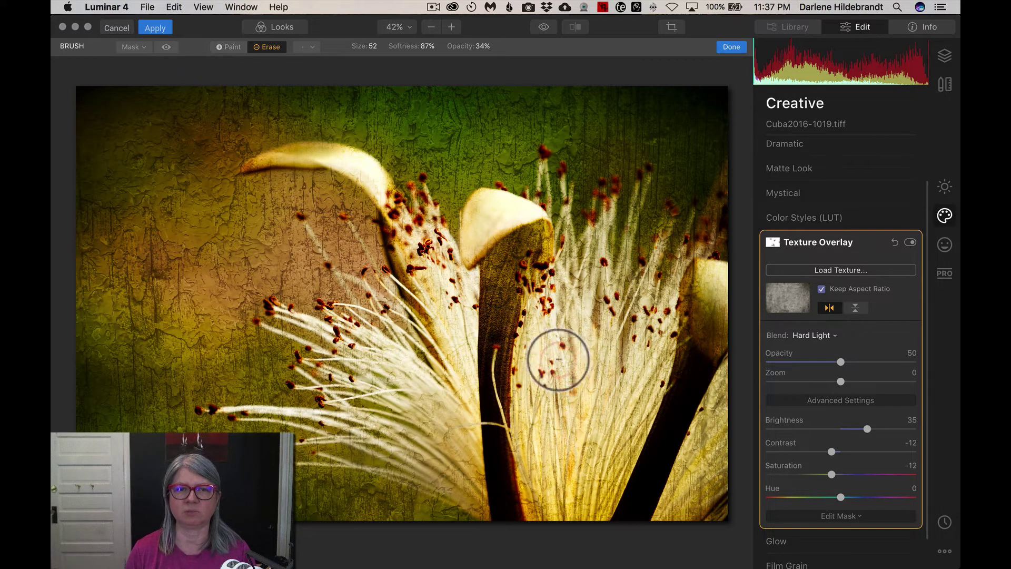
Step: Paint the texture back over the petal tip and green top area, then finish the mask
left_click(225, 46)
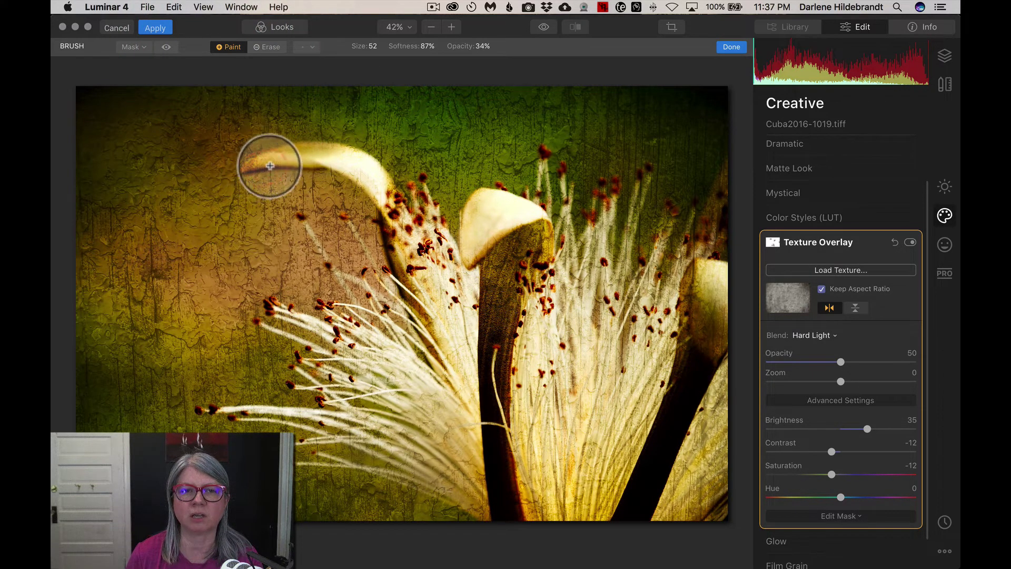
mouse_move(276, 163)
left_mouse_down()
mouse_move(329, 168)
mouse_move(192, 152)
mouse_move(463, 263)
mouse_move(492, 232)
mouse_move(478, 254)
mouse_move(475, 211)
mouse_move(480, 356)
mouse_move(358, 463)
mouse_move(421, 472)
mouse_move(439, 487)
mouse_move(417, 478)
mouse_move(436, 460)
mouse_move(436, 413)
mouse_move(469, 471)
left_mouse_up()
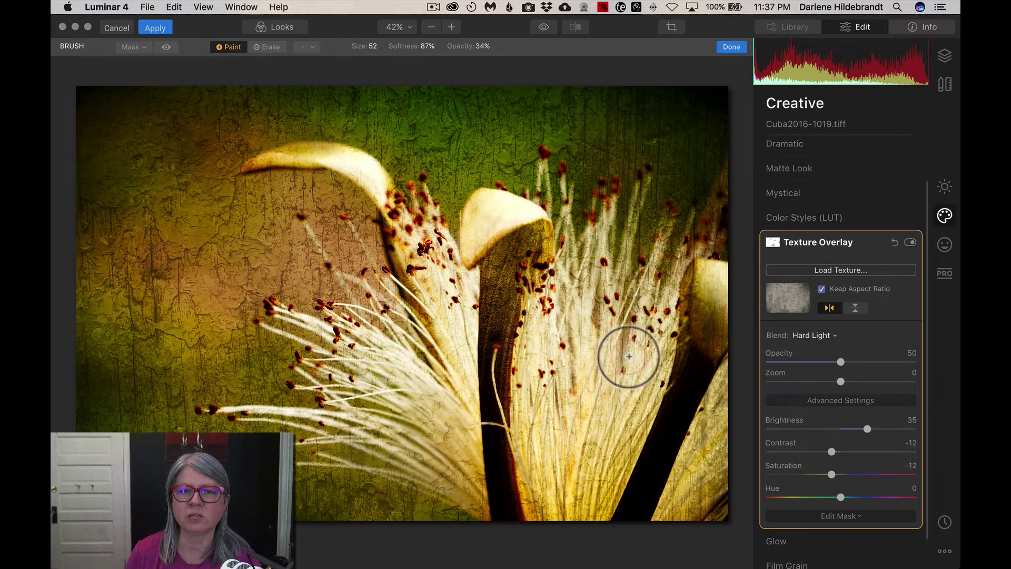
left_click_drag(670, 162, 667, 135)
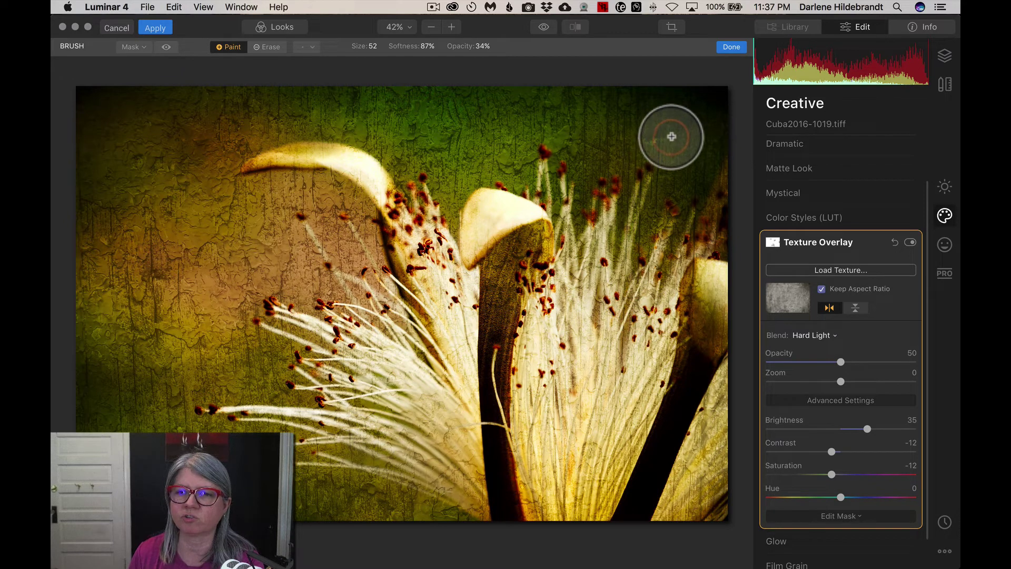
left_click(725, 46)
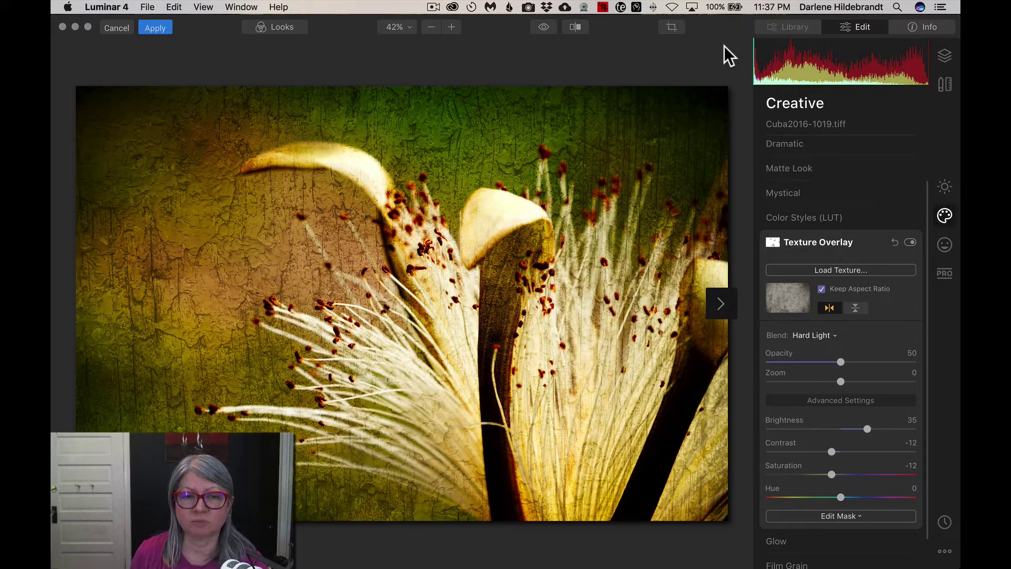
Step: Compare the overlay hidden and shown, then load the fifth wood-plank texture from Textures
left_click(909, 241)
left_click(909, 241)
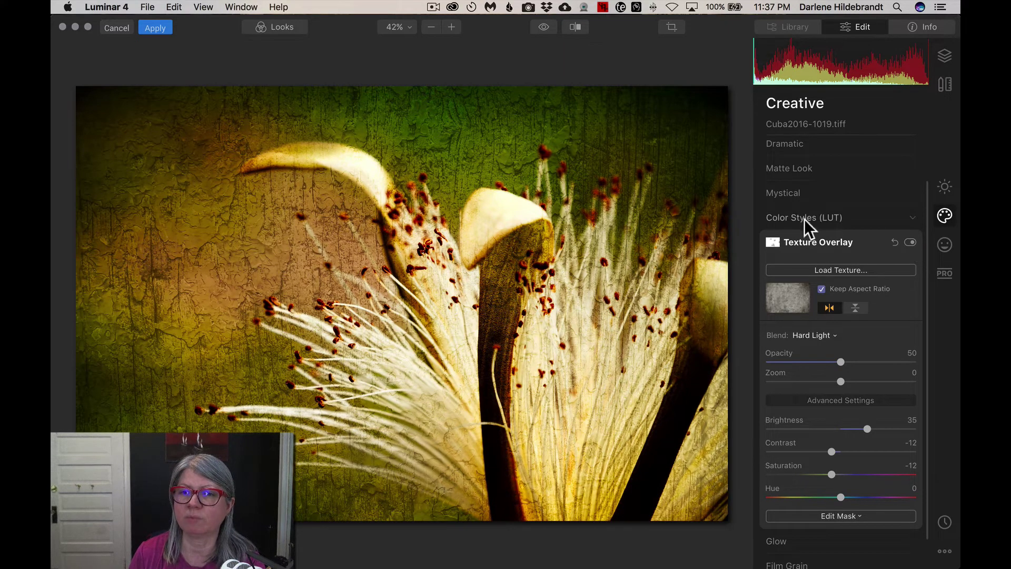
left_click(835, 268)
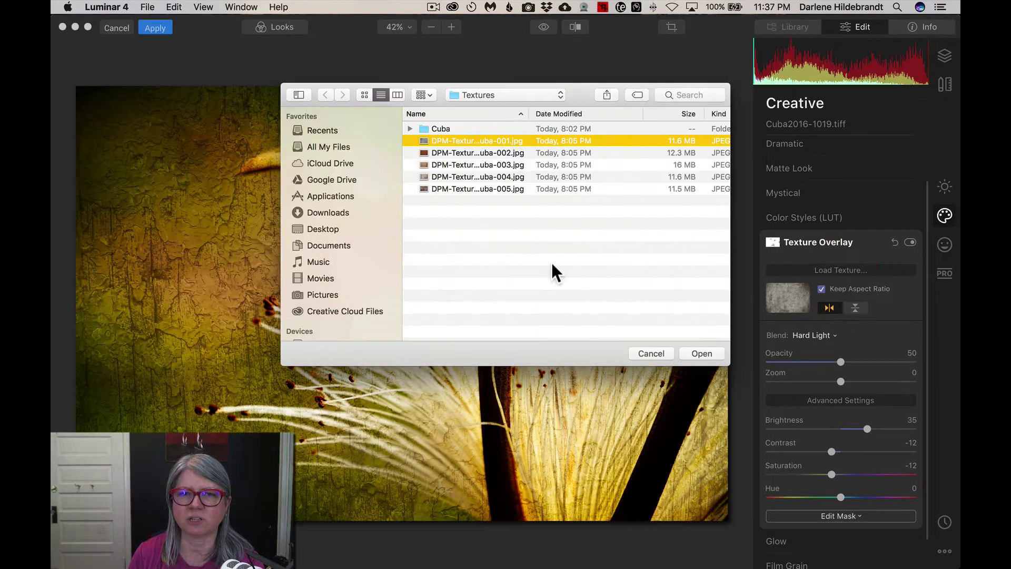
left_click(487, 188)
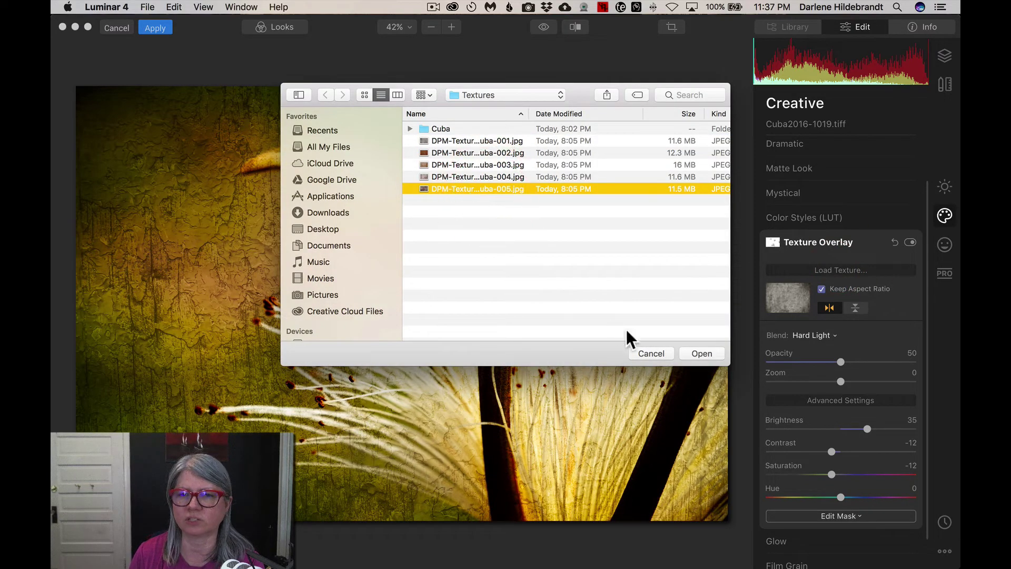
left_click(700, 353)
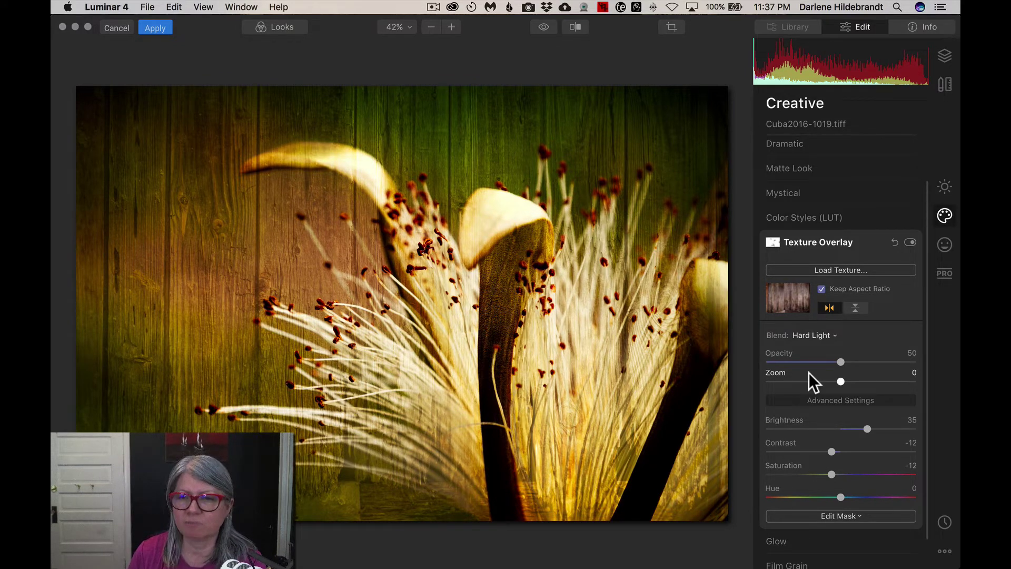
Step: Toggle horizontal and vertical flips on the wood texture, ending in its original orientation
left_click(825, 305)
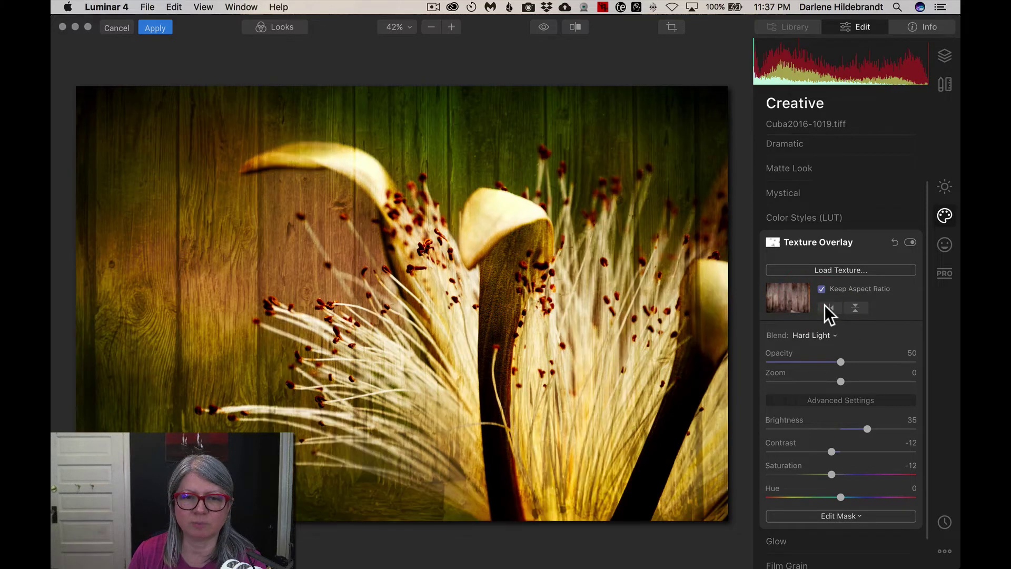
left_click(825, 305)
left_click(825, 305)
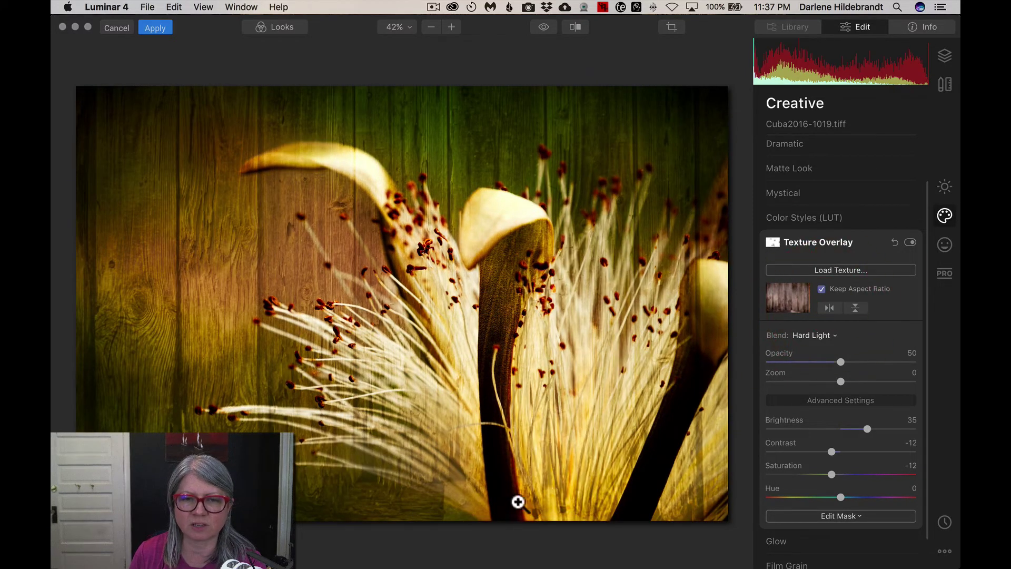
left_click(826, 305)
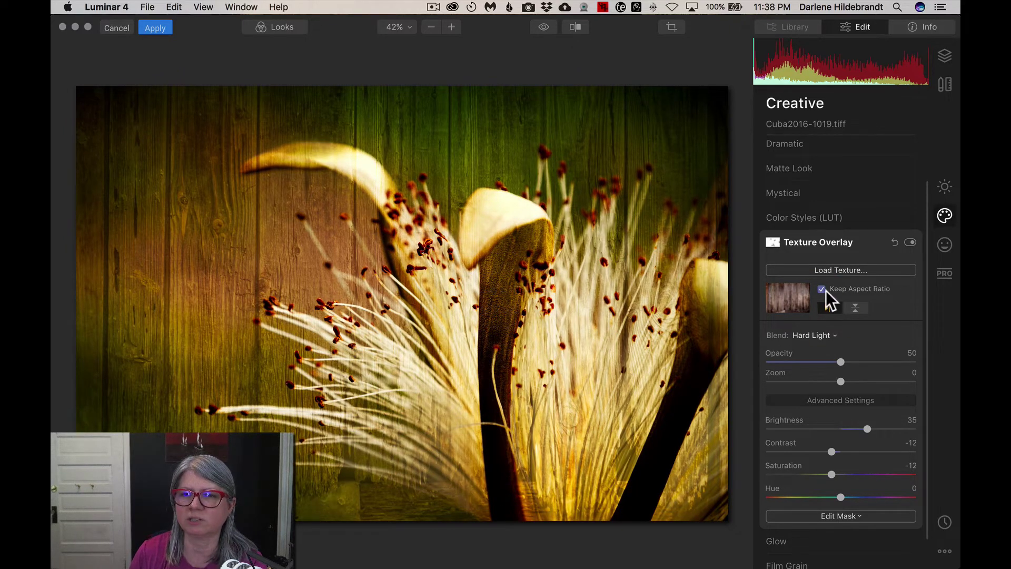
left_click(826, 307)
left_click(854, 308)
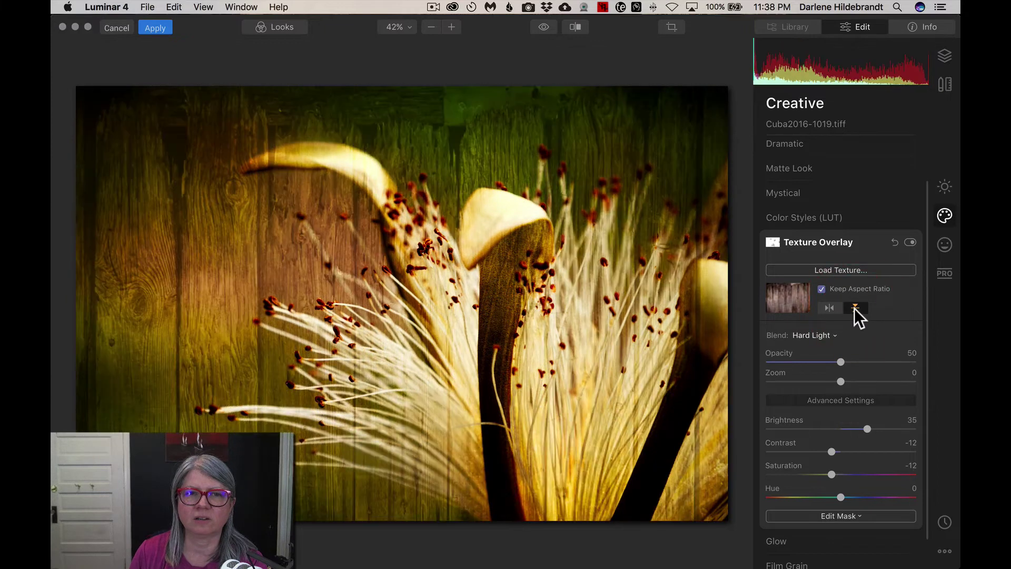
left_click(854, 308)
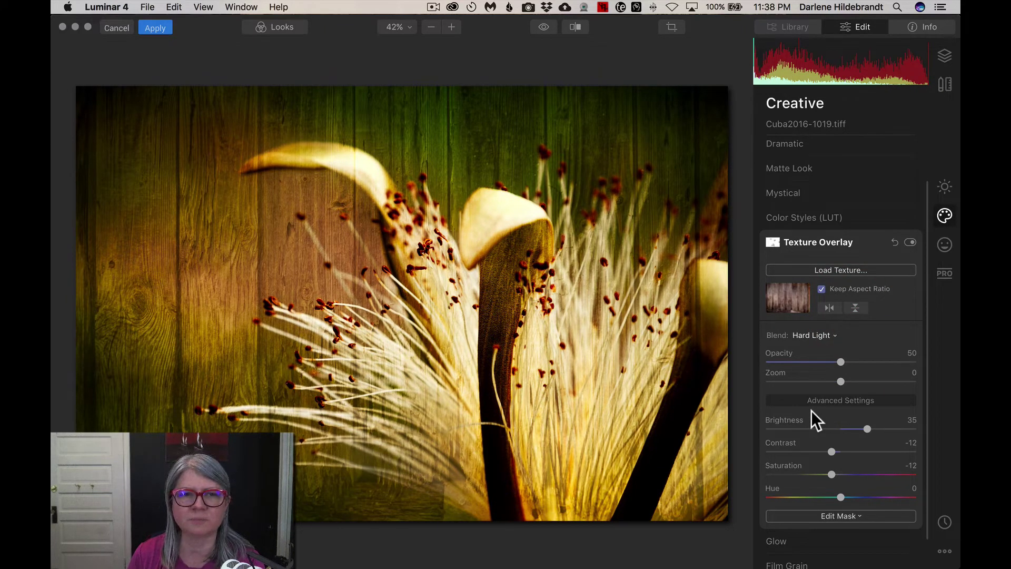
Step: Reset wood overlay Contrast and Saturation to 0, and set Zoom 10 and Brightness 7
double_click(831, 452)
mouse_move(841, 451)
left_mouse_down()
mouse_move(853, 450)
mouse_move(845, 430)
mouse_move(828, 428)
mouse_move(836, 440)
left_mouse_up()
double_click(831, 474)
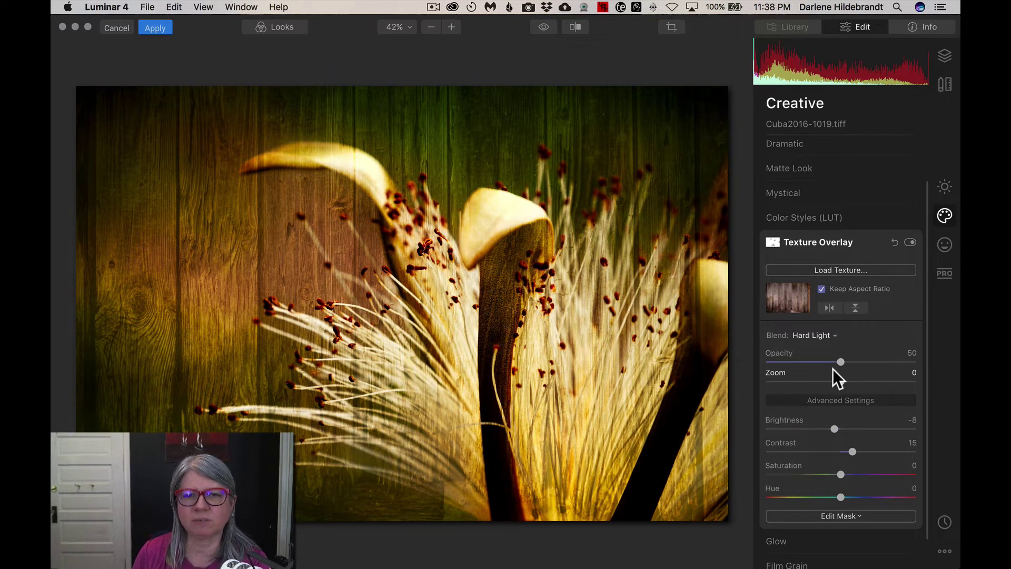
mouse_move(841, 362)
left_mouse_down()
mouse_move(863, 357)
mouse_move(854, 354)
left_mouse_up()
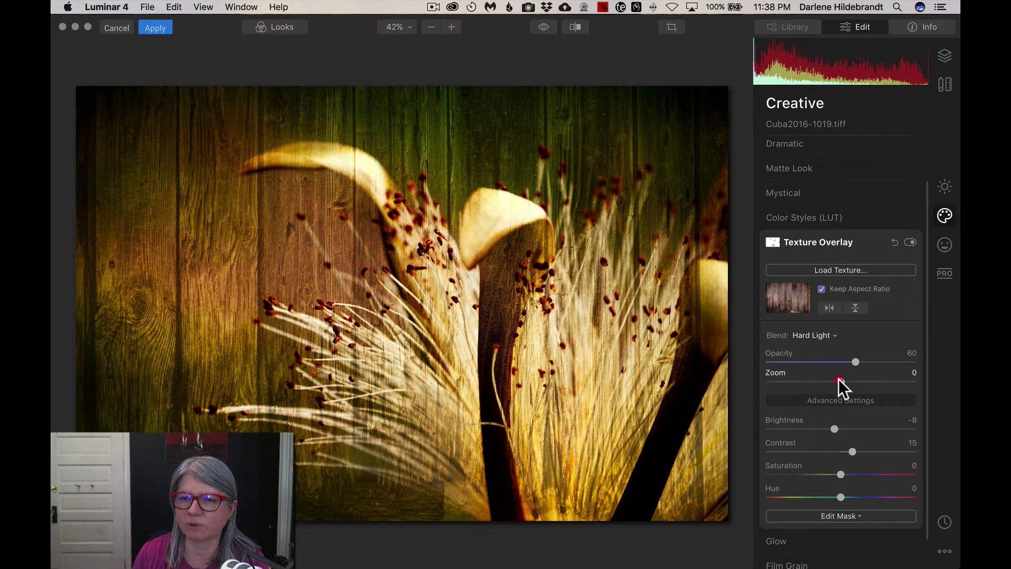
left_click_drag(840, 378, 845, 377)
left_click_drag(833, 427, 844, 426)
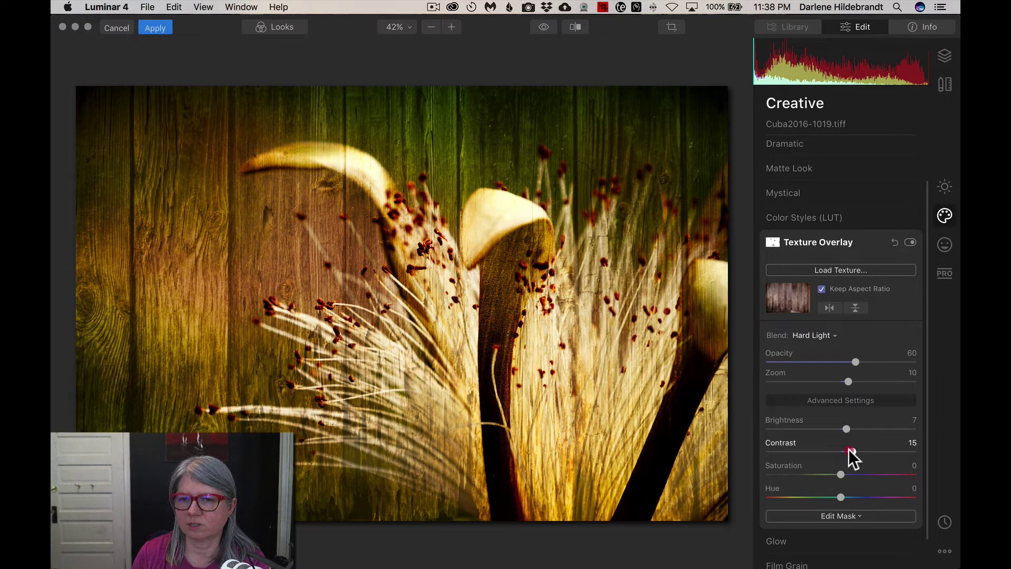
double_click(849, 450)
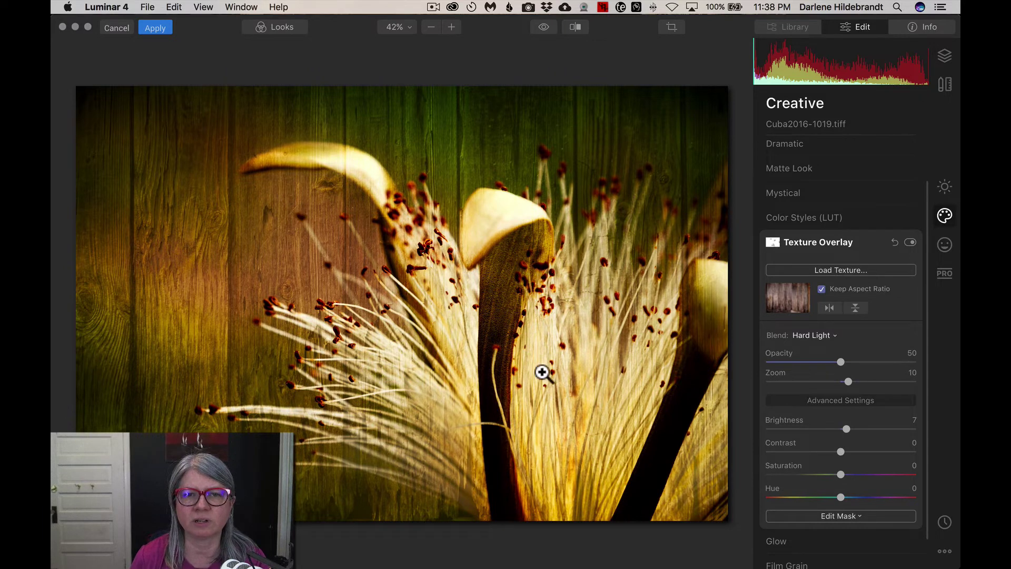
Step: Start an erase brush mask at 50% zoom and remove the wood texture from the upper-left petal
left_click(828, 511)
left_click(810, 456)
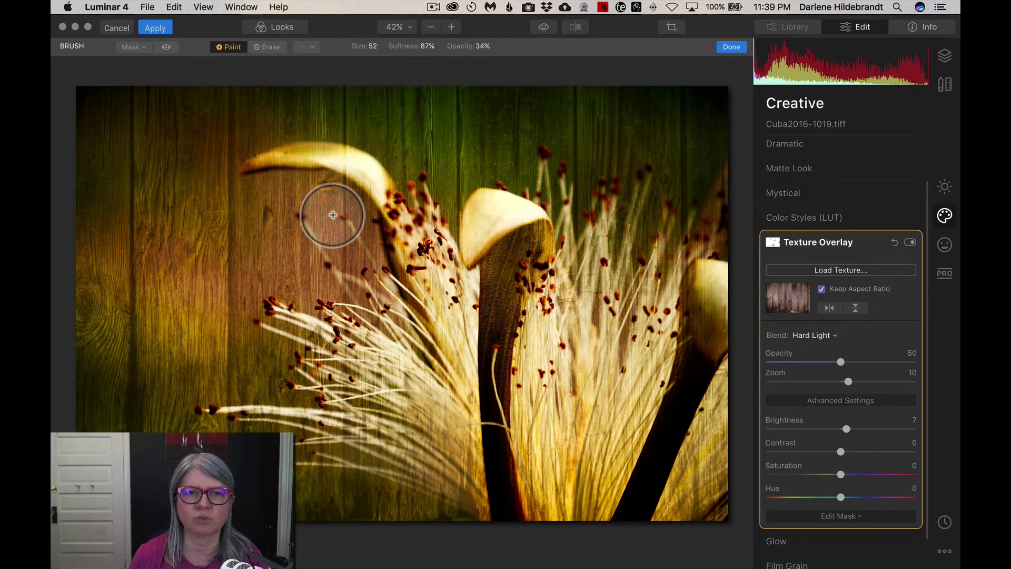
left_click(452, 27)
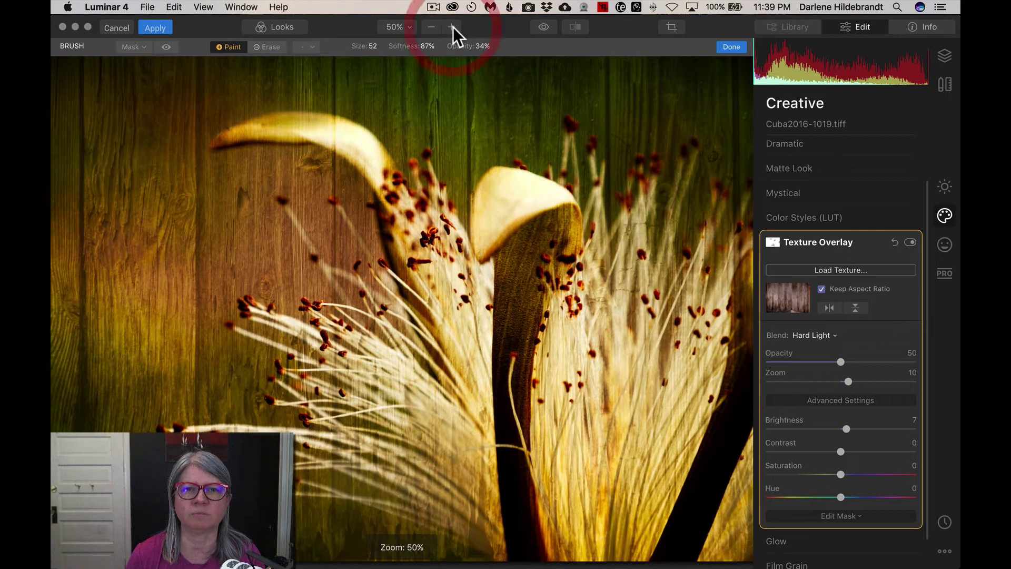
left_click(267, 47)
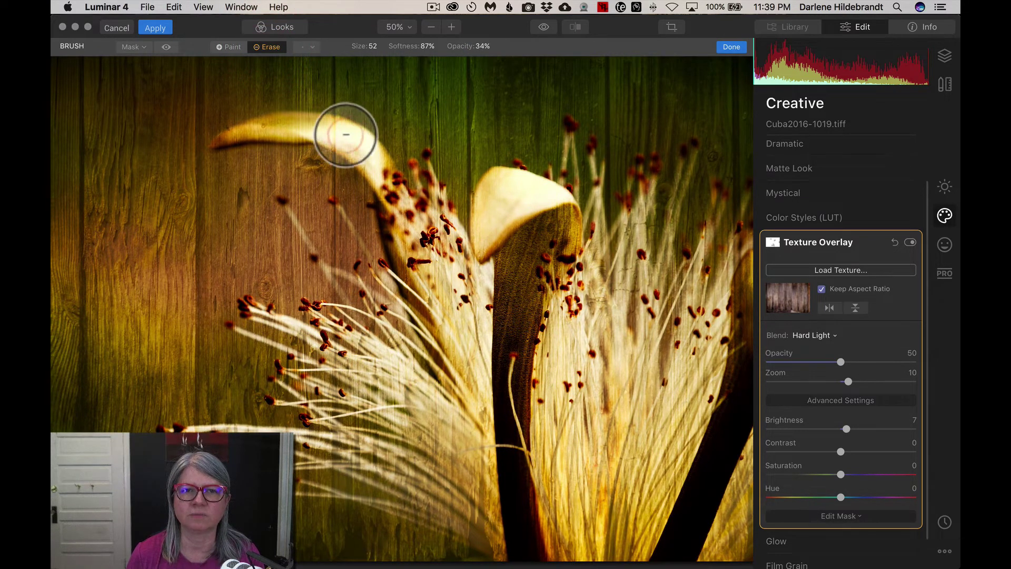
mouse_move(345, 136)
left_mouse_down()
mouse_move(327, 126)
mouse_move(354, 142)
mouse_move(320, 118)
mouse_move(344, 128)
mouse_move(339, 142)
mouse_move(324, 139)
mouse_move(341, 150)
mouse_move(345, 128)
mouse_move(316, 113)
left_mouse_up()
key("[")
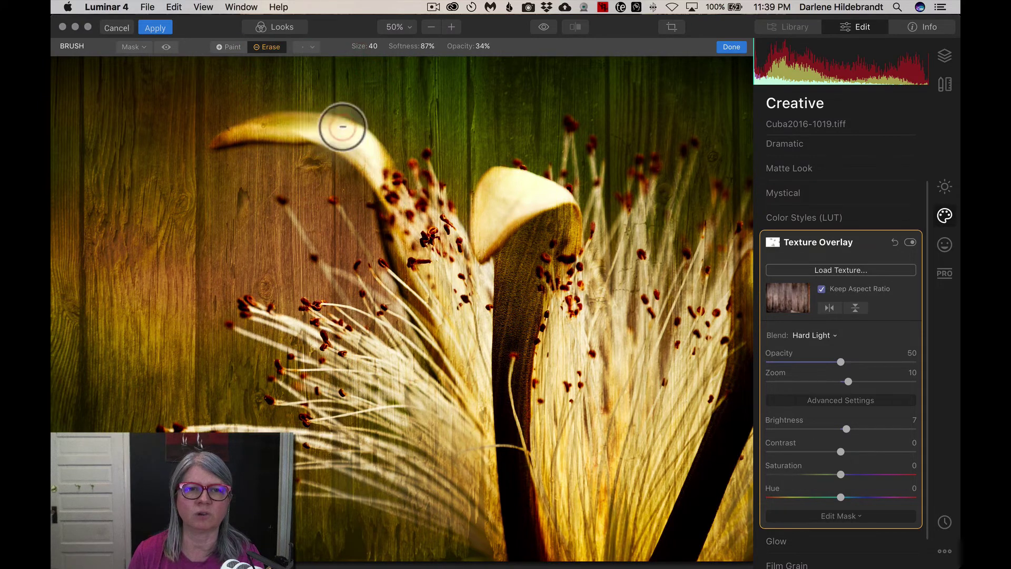
mouse_move(264, 128)
left_mouse_down()
mouse_move(337, 116)
mouse_move(337, 149)
left_mouse_up()
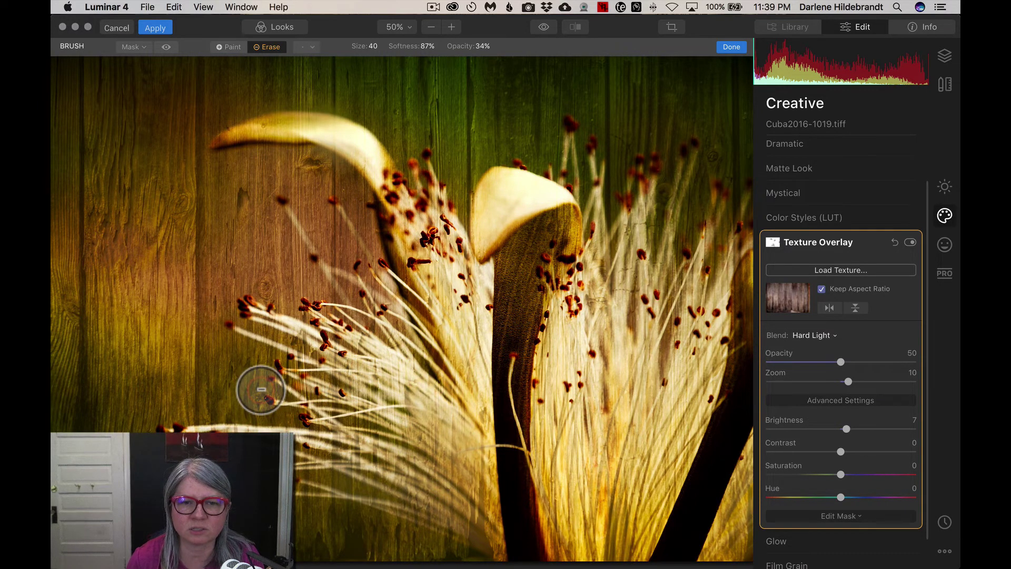
Step: Erase the texture from the lower, central and upper stamens and right petal, then finish the mask
mouse_move(260, 390)
left_mouse_down()
mouse_move(189, 428)
mouse_move(231, 440)
mouse_move(362, 415)
mouse_move(413, 372)
mouse_move(454, 447)
mouse_move(349, 373)
mouse_move(426, 424)
mouse_move(386, 384)
mouse_move(436, 420)
mouse_move(456, 438)
mouse_move(315, 343)
left_mouse_up()
key("super+z")
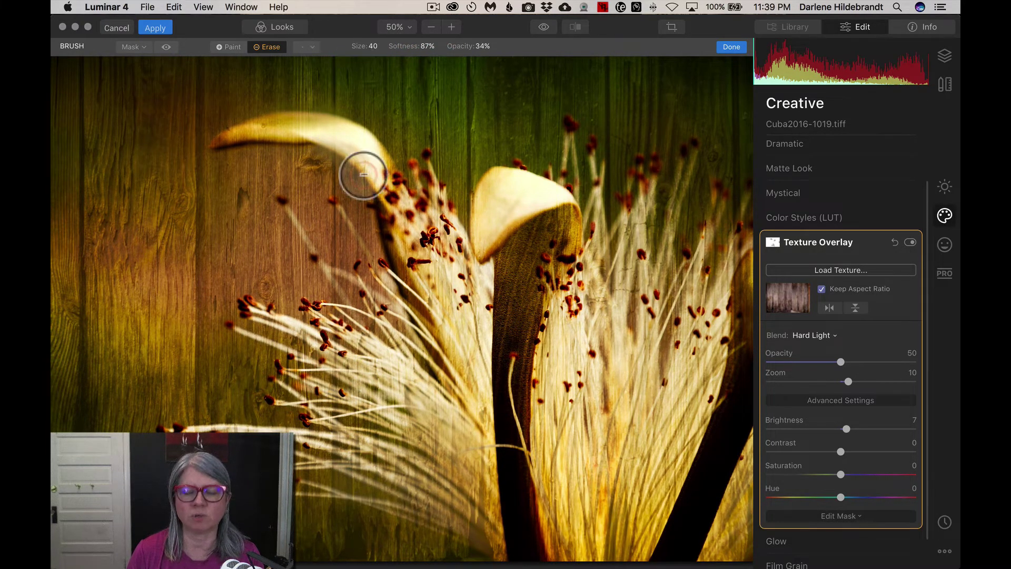
key("bracketleft")
key("bracketleft")
key("bracketleft")
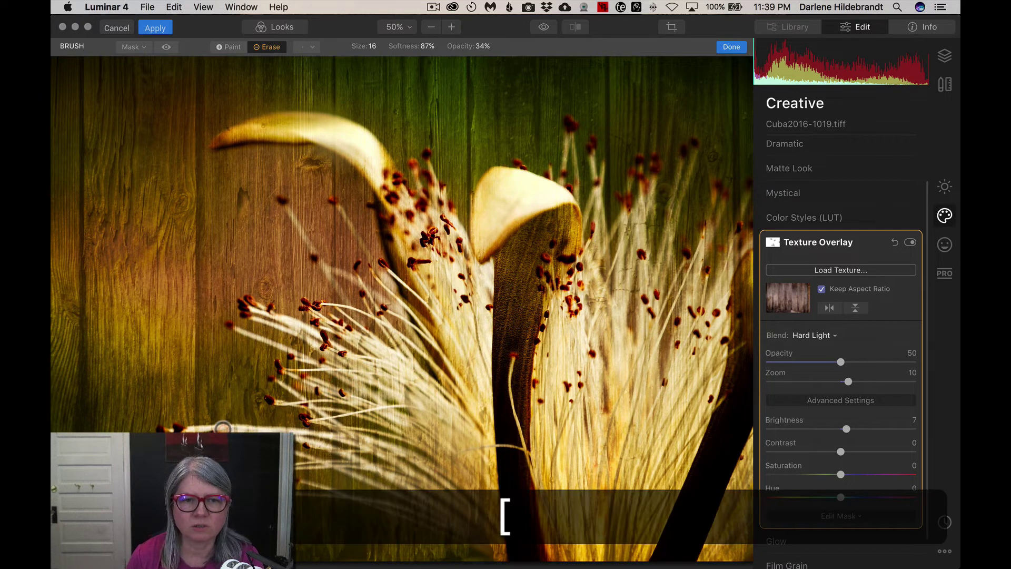
mouse_move(301, 435)
left_mouse_down()
mouse_move(207, 423)
mouse_move(224, 416)
mouse_move(284, 429)
mouse_move(343, 457)
left_mouse_up()
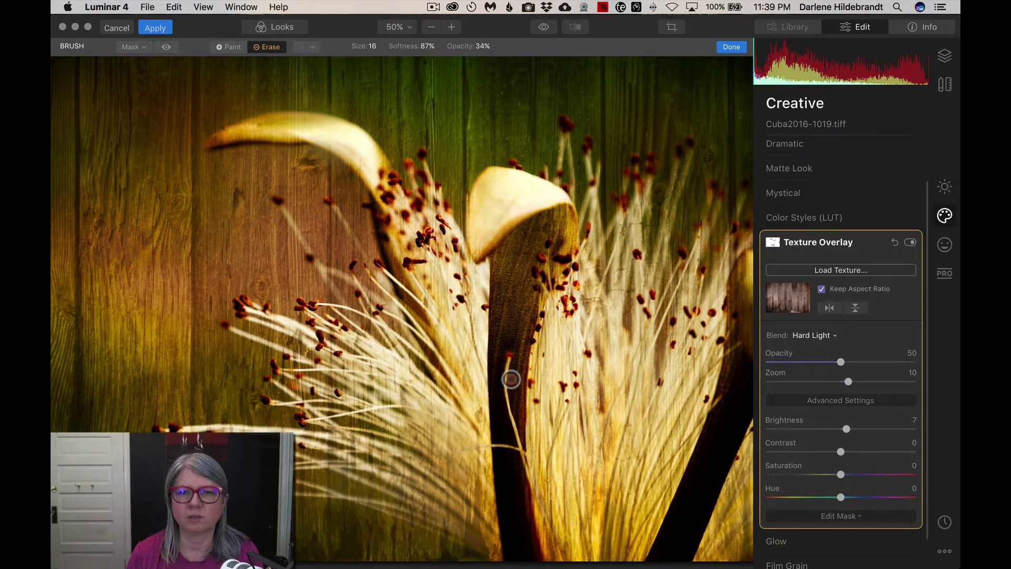
scroll(510, 379, "right", 3)
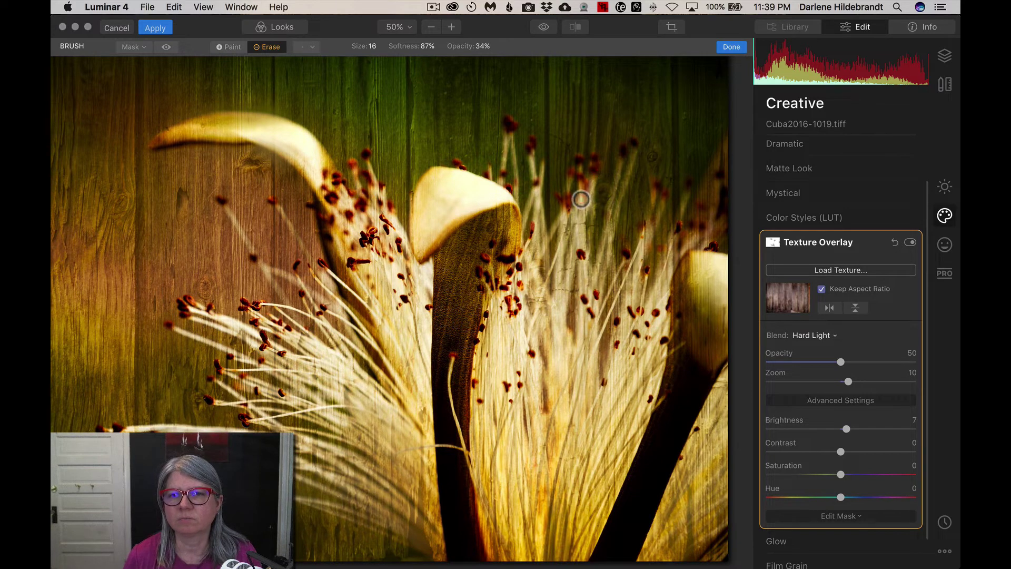
mouse_move(581, 195)
left_mouse_down()
mouse_move(582, 259)
mouse_move(576, 213)
mouse_move(558, 255)
mouse_move(572, 226)
mouse_move(613, 210)
mouse_move(627, 166)
mouse_move(609, 256)
left_mouse_up()
left_click(724, 310)
mouse_move(724, 310)
left_mouse_down()
mouse_move(722, 336)
mouse_move(711, 338)
mouse_move(696, 301)
left_mouse_up()
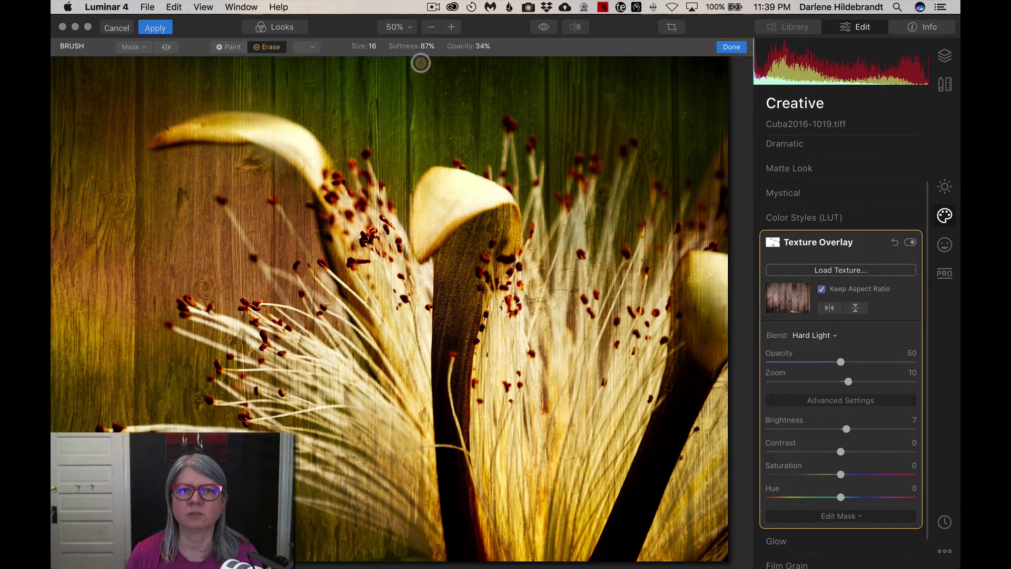
left_click(404, 27)
left_click(409, 44)
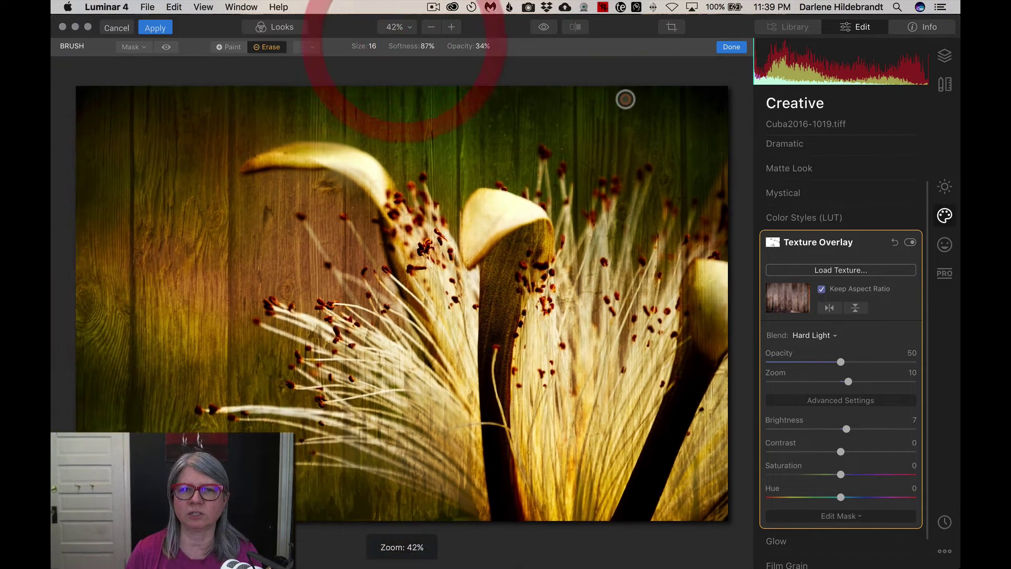
left_click(734, 45)
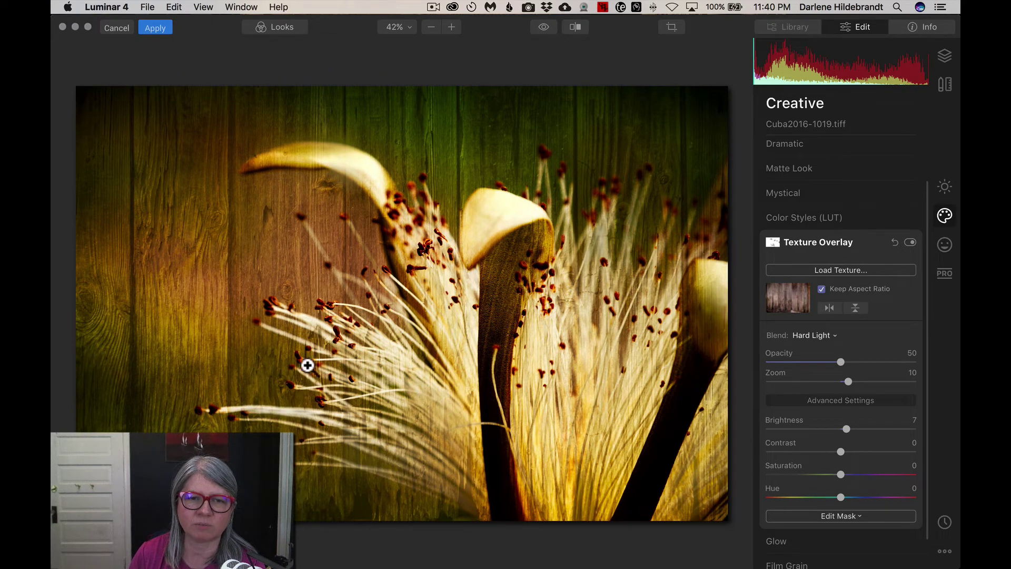
Step: Apply the Bakersfield colour style LUT and try its Amount between 63 and about 35
left_click(810, 215)
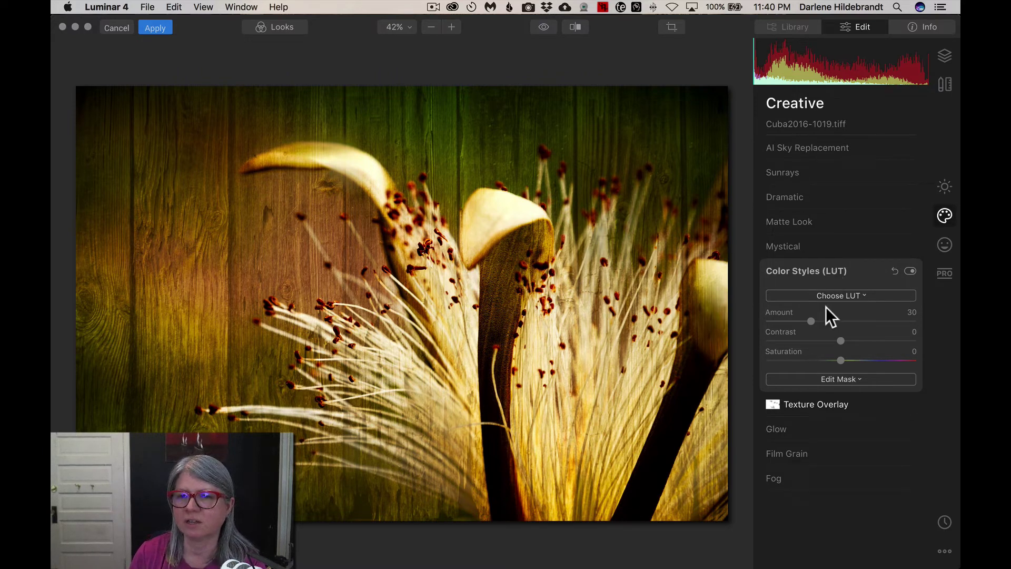
left_click(835, 295)
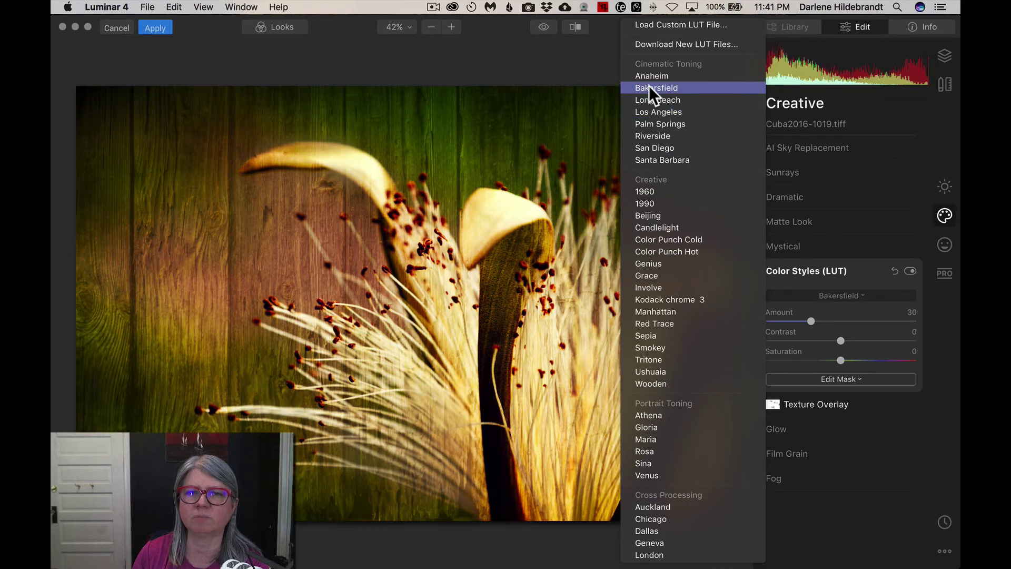
left_click(649, 85)
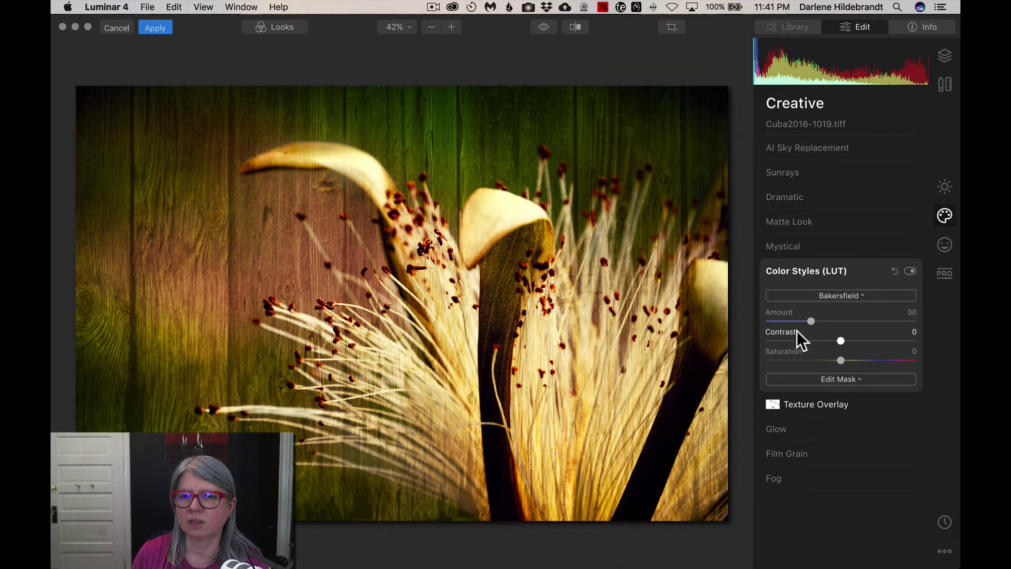
left_click_drag(811, 320, 860, 321)
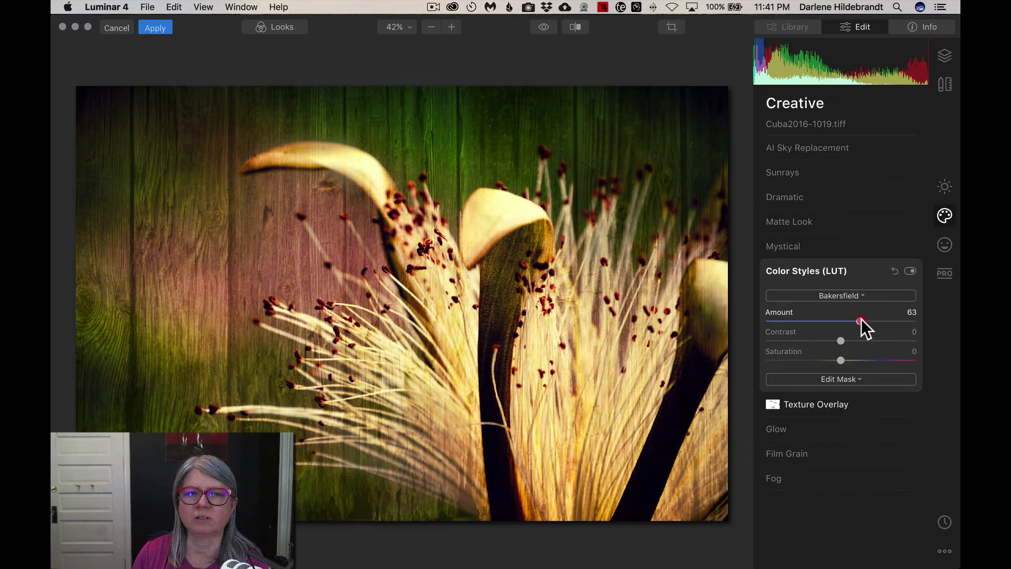
left_click_drag(861, 321, 819, 322)
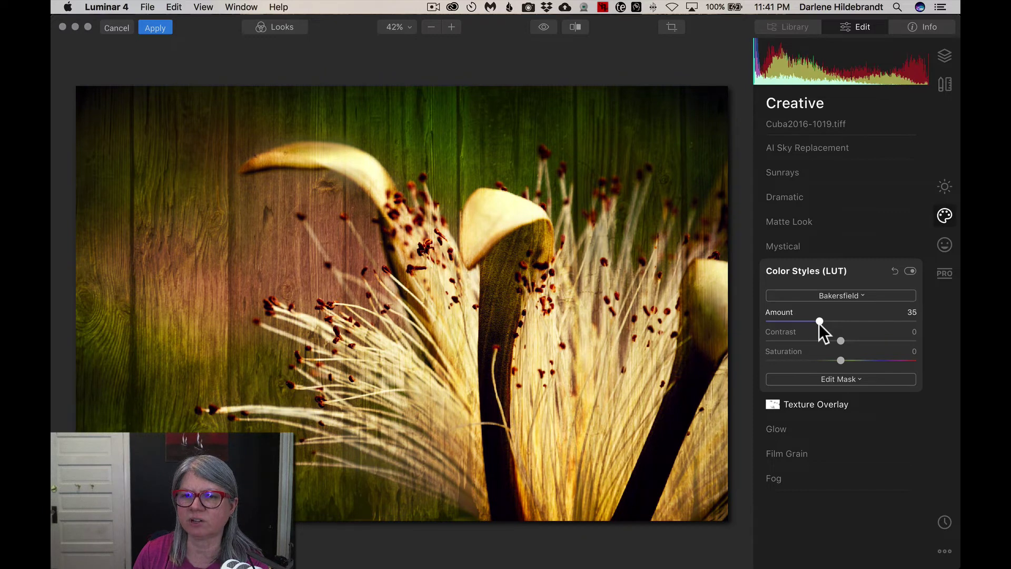
Step: Switch the LUT to Sepia with Amount about 49
left_click(835, 292)
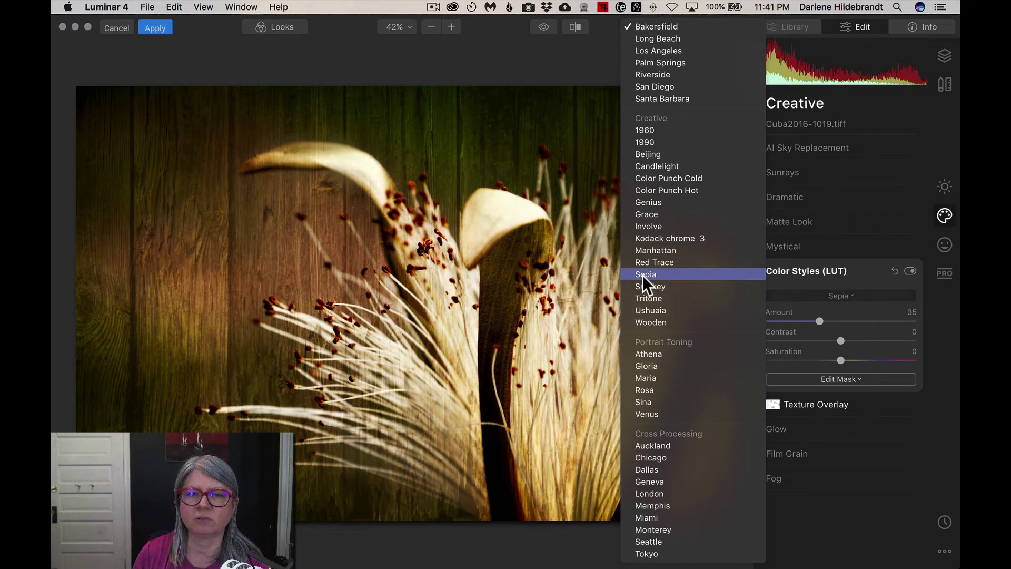
left_click(645, 275)
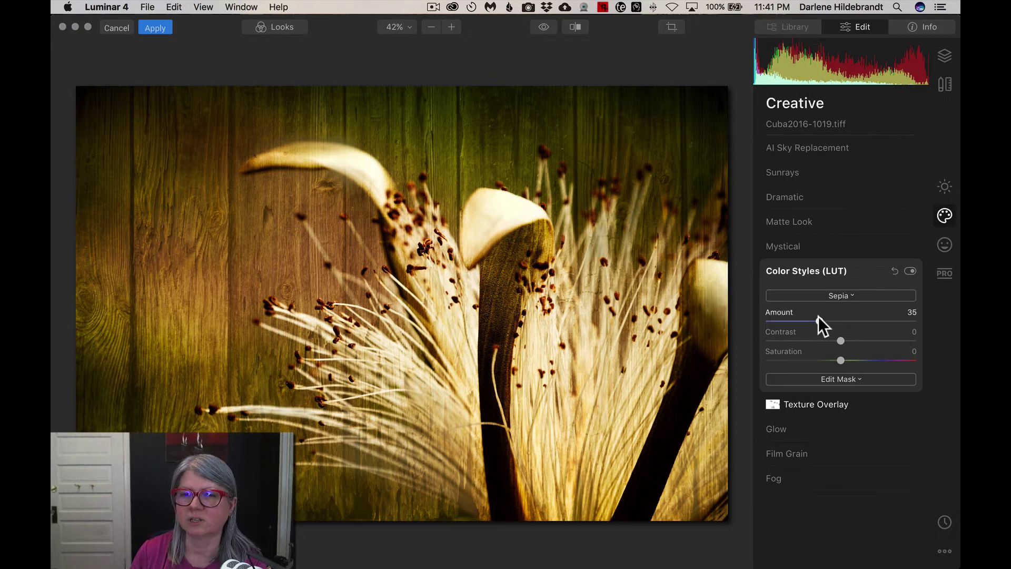
left_click_drag(819, 321, 839, 314)
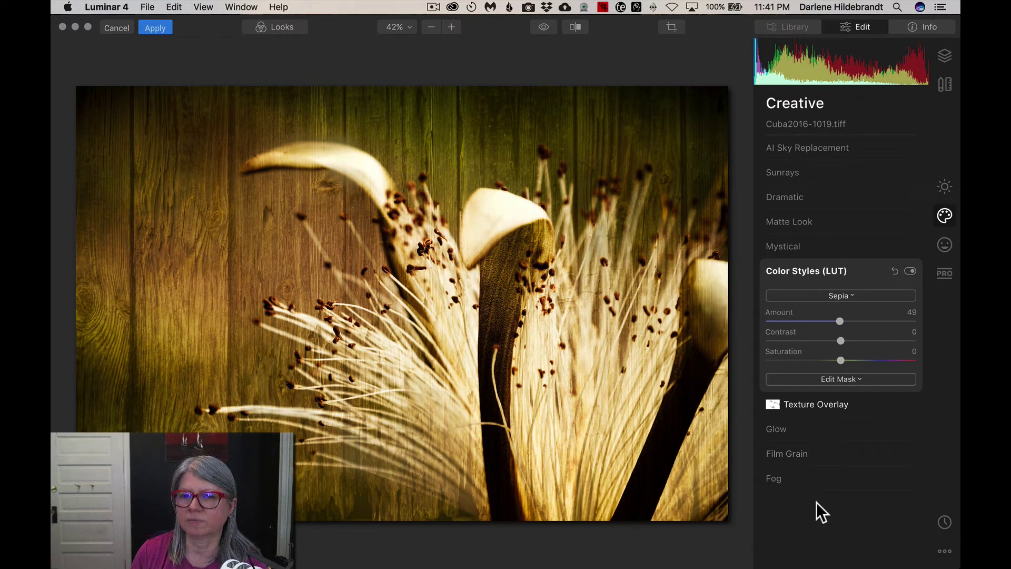
Step: In Essentials, add a Vignette with Amount -12 to darken the corners
left_click(945, 187)
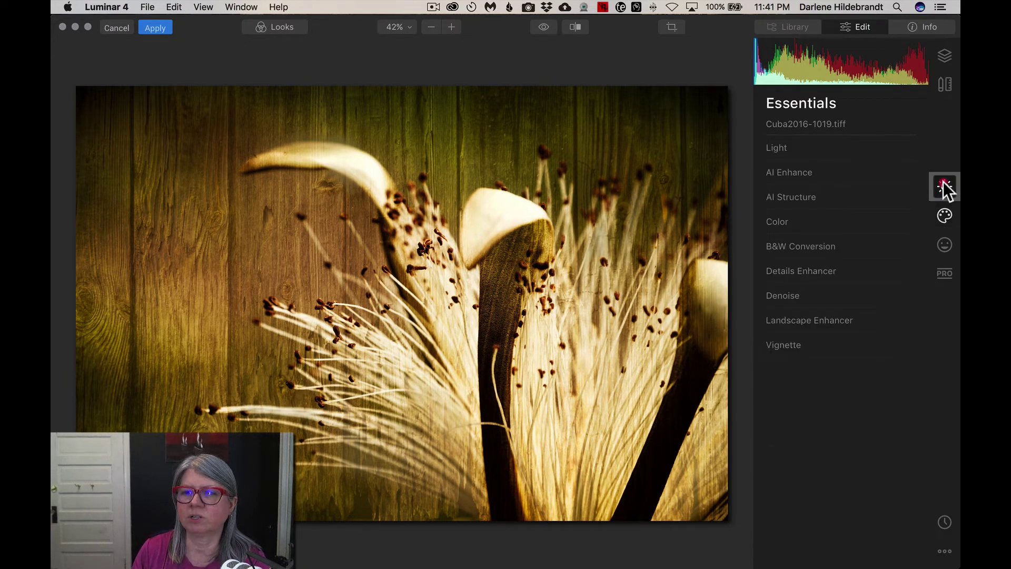
left_click(785, 345)
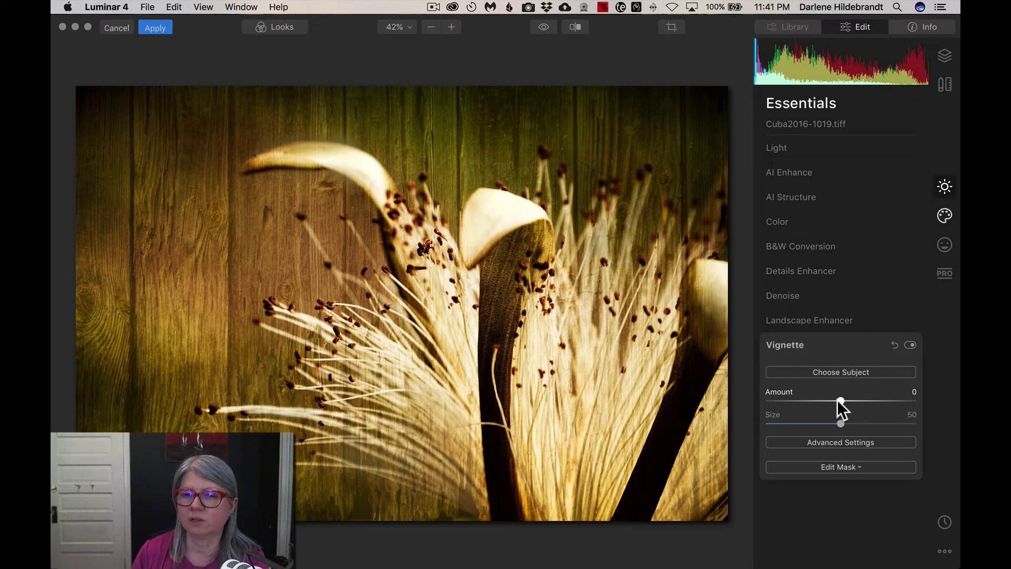
left_click_drag(838, 400, 822, 400)
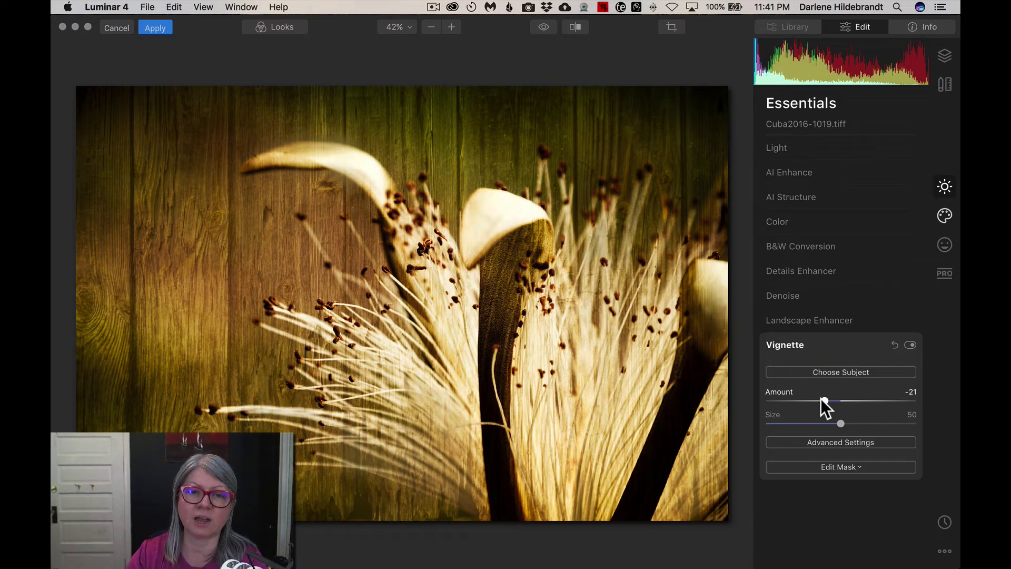
left_click_drag(823, 400, 830, 399)
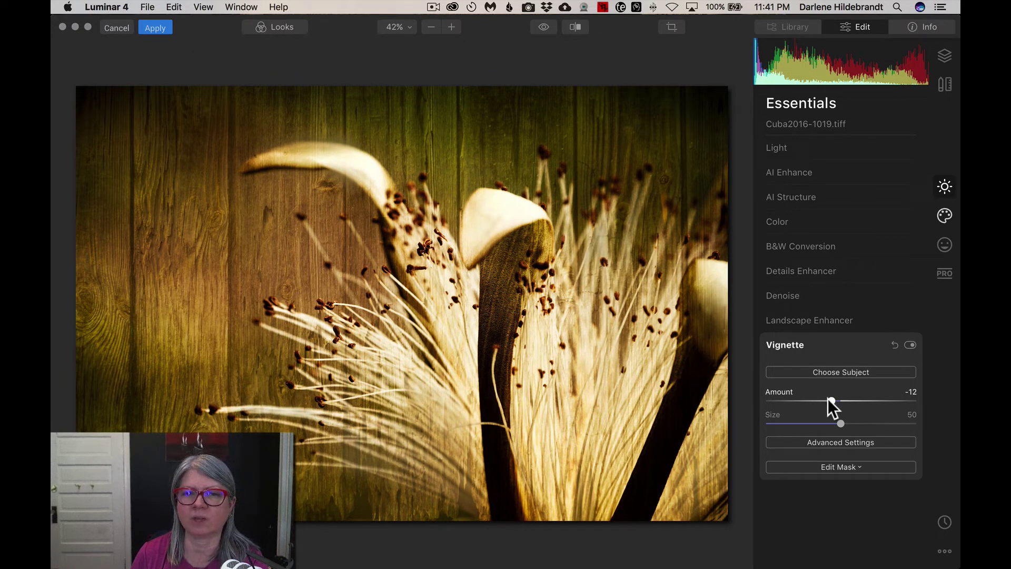
Step: Lift Shadows to 17 in the Light adjustments
left_click(776, 148)
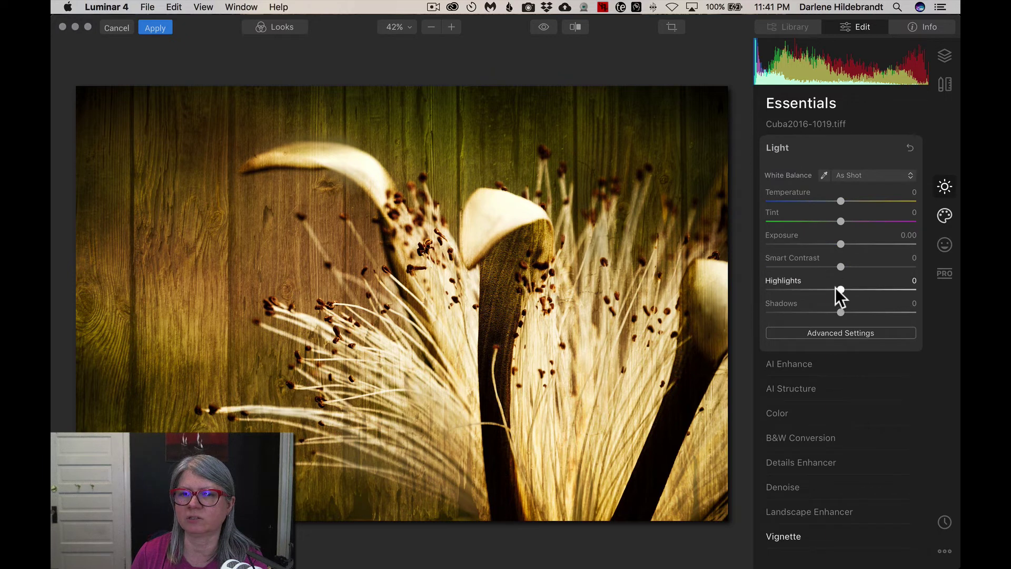
left_click_drag(839, 310, 848, 308)
left_click(946, 217)
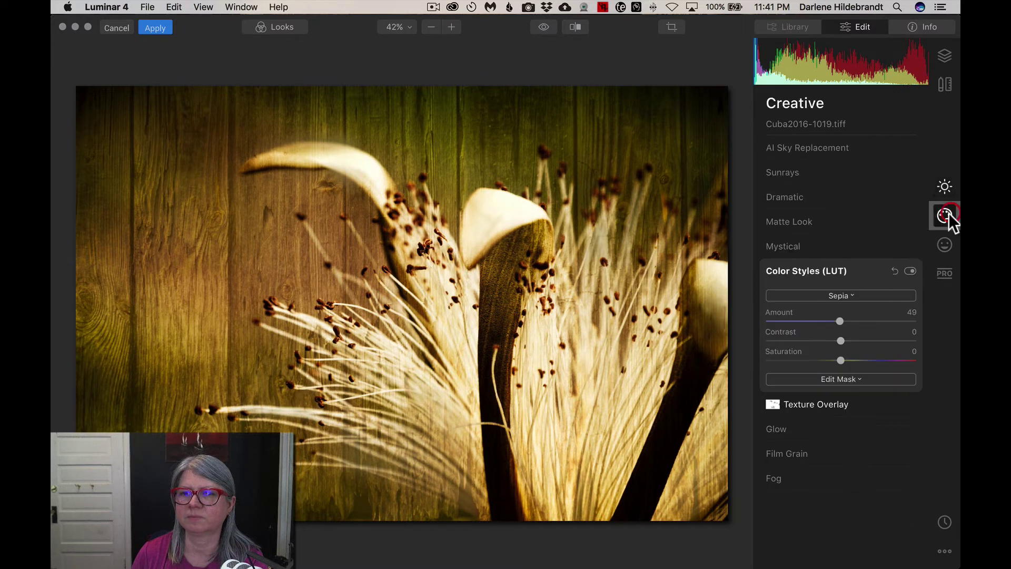
Step: Set Matte Look to Amount 65 and Fade 13, and raise the wood Texture Overlay opacity to 60
left_click(791, 221)
left_click_drag(770, 253, 864, 254)
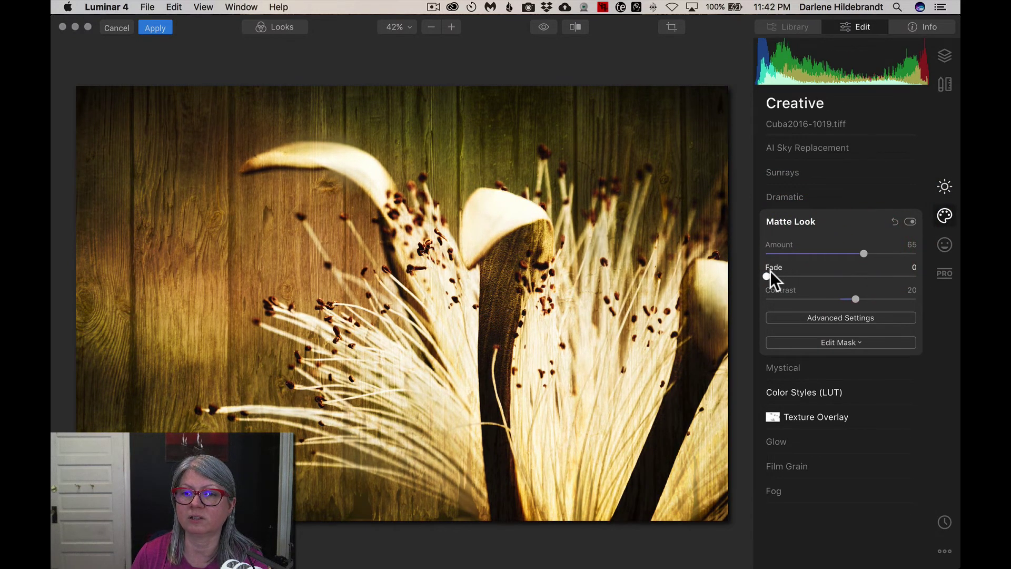
left_click_drag(769, 276, 785, 274)
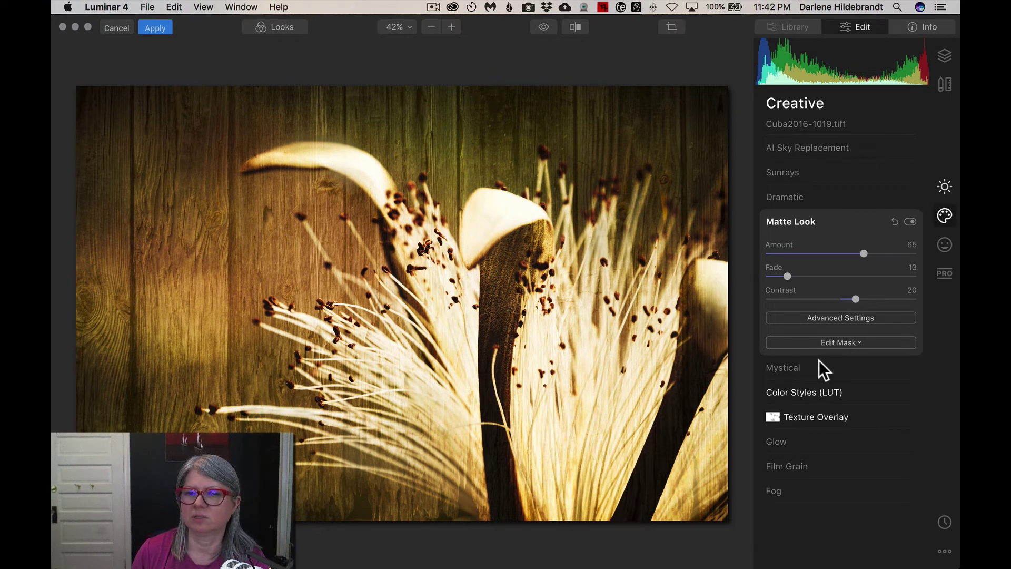
left_click(810, 416)
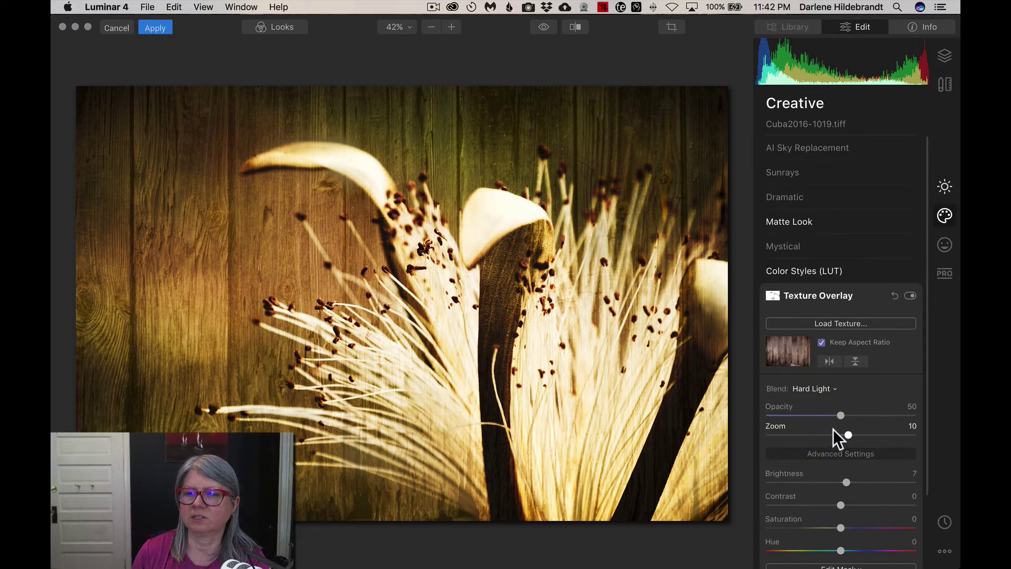
left_click_drag(841, 414, 855, 413)
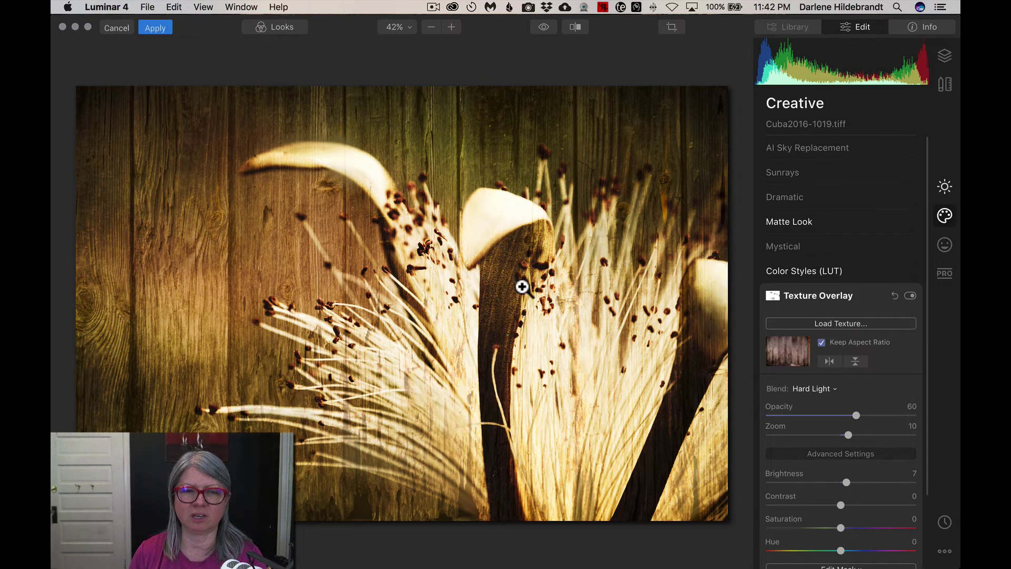
Step: Apply the Luminar edits and return the photo to Lightroom
left_click(157, 29)
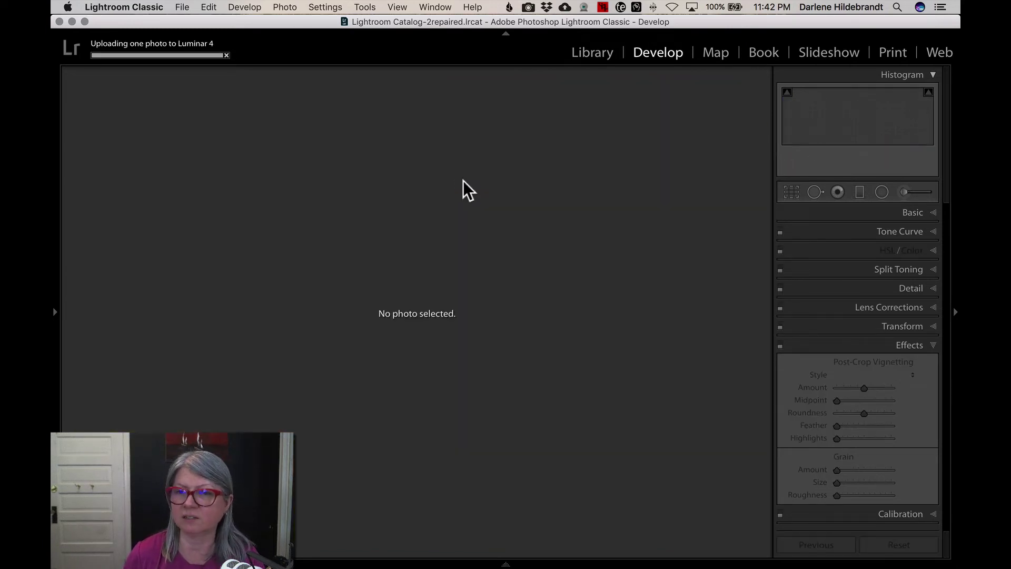
Step: Show the Library grid sorted by File Name and scroll to the flower photos
key("g")
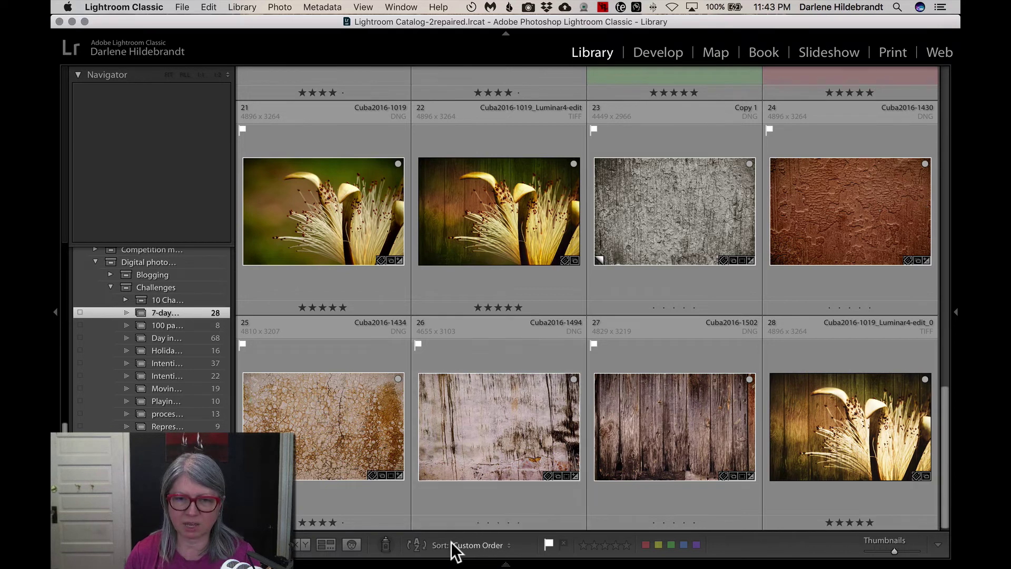
key("t")
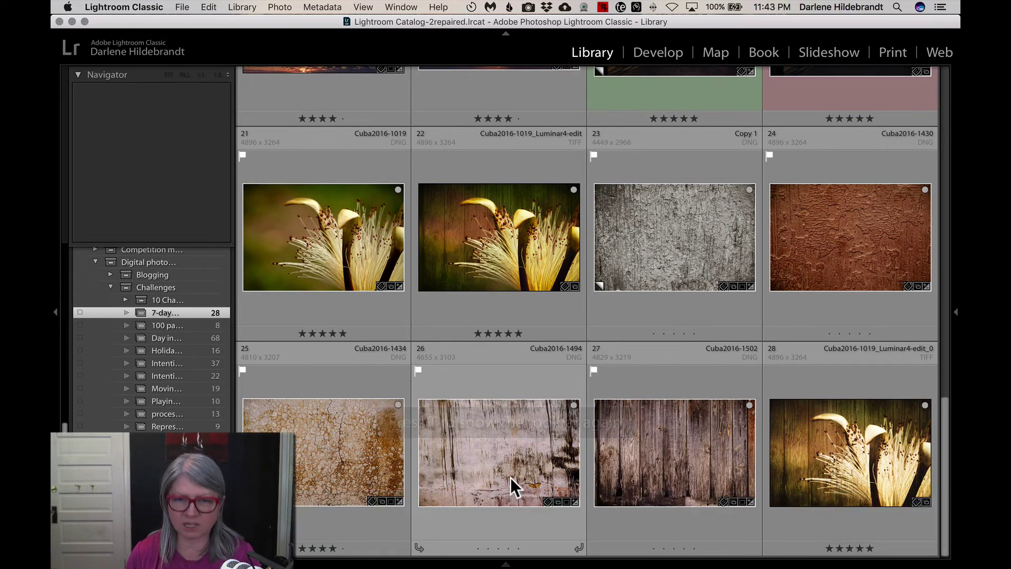
key("t")
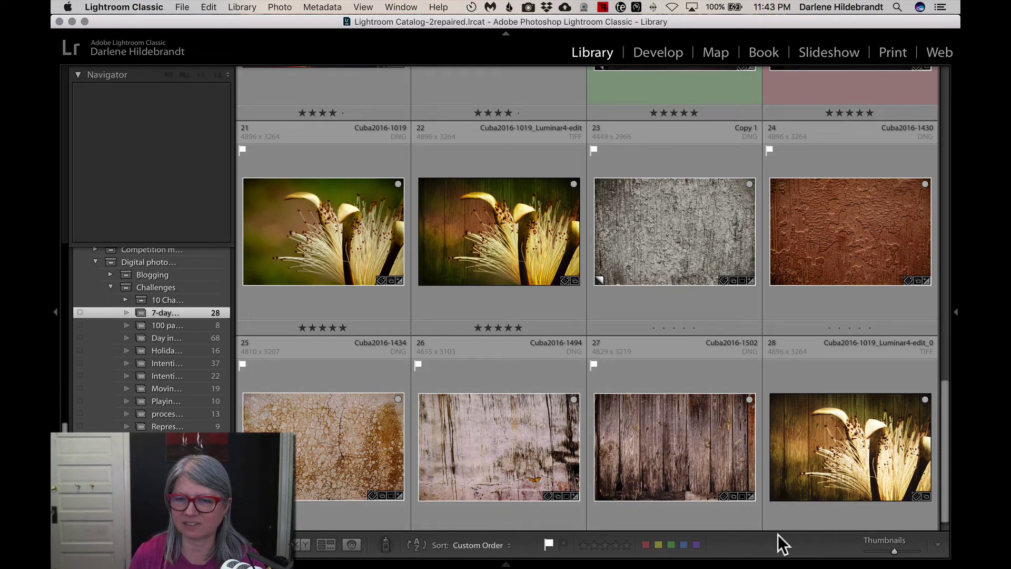
left_click(476, 544)
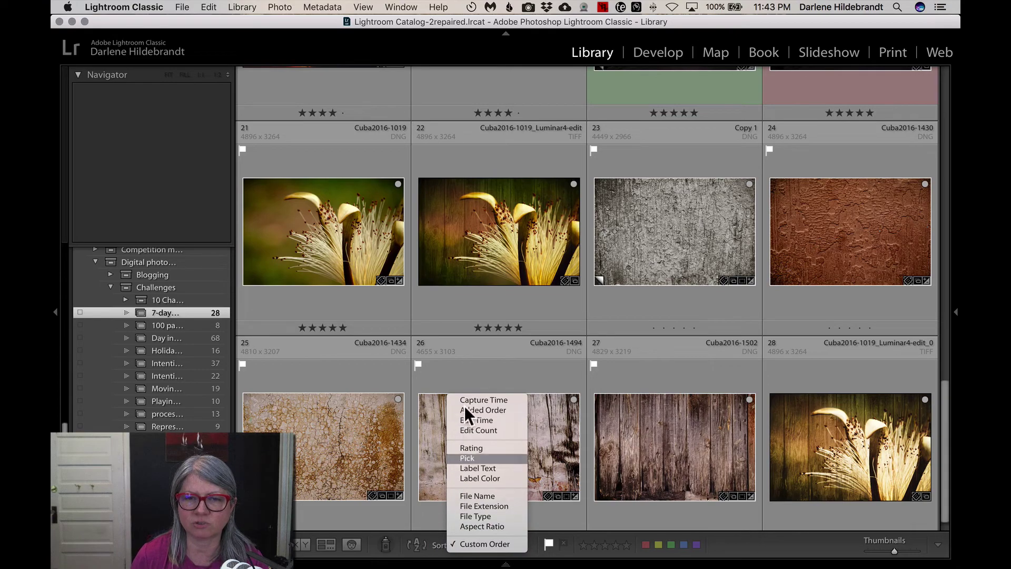
left_click(469, 496)
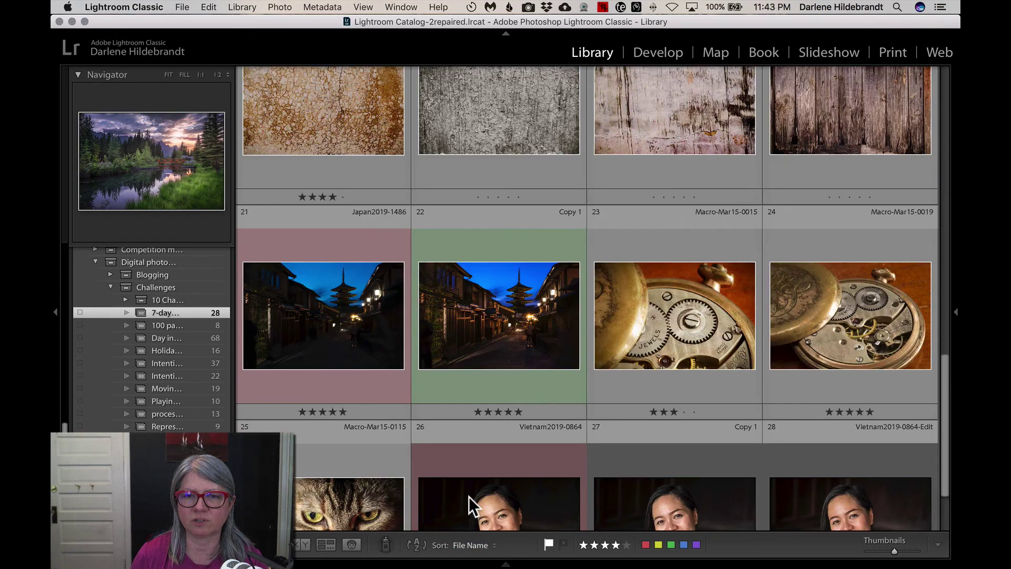
scroll(469, 496, "down", 5)
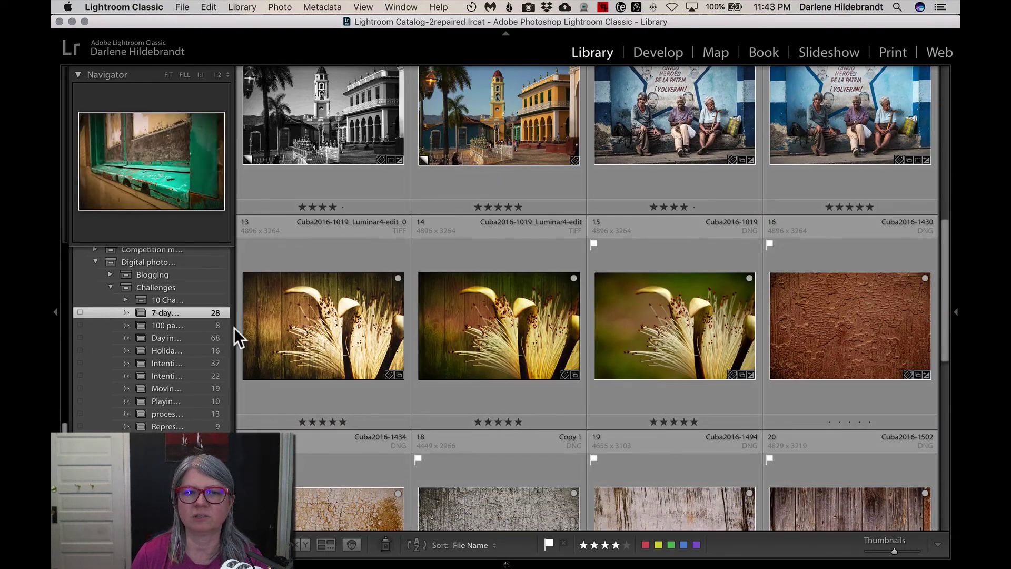
Step: Open the sepia Luminar TIFF full-size in Loupe and check its file info
double_click(304, 322)
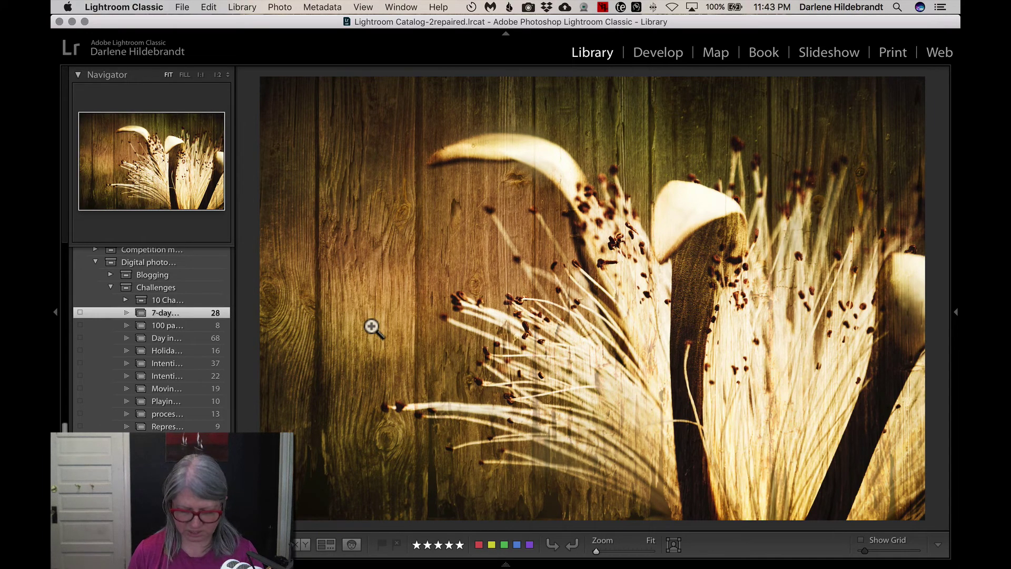
key("t")
key("i")
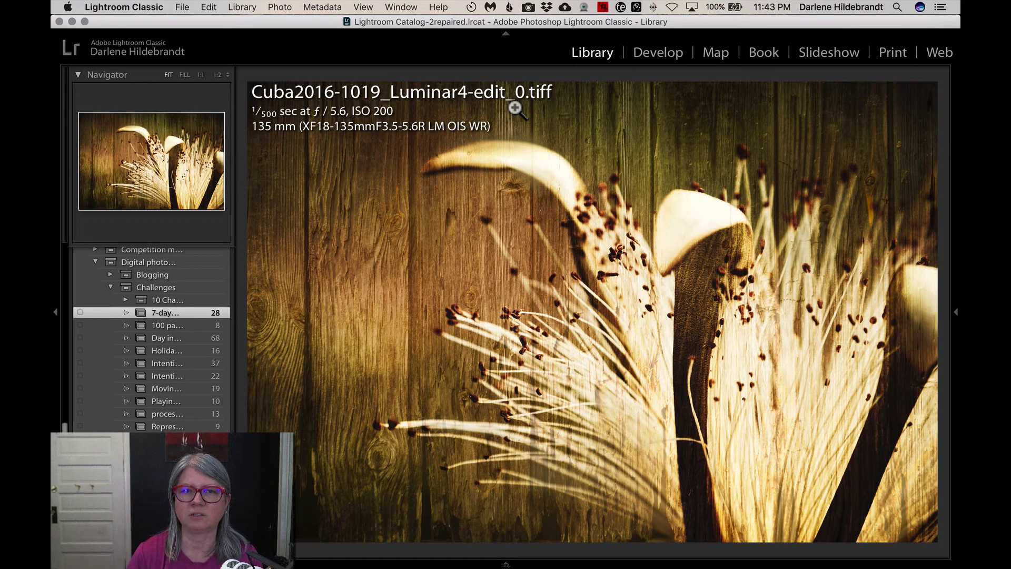
key("i")
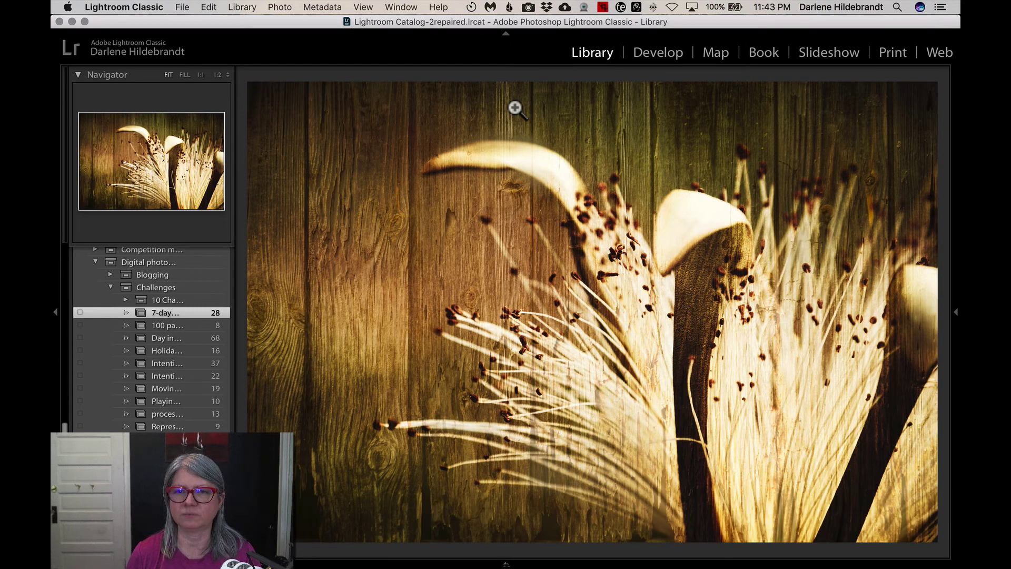
Step: Step through the sepia TIFF, the earlier wood edit and the original green photo to compare them
key("g")
key("Right")
key("Return")
key("Left")
key("Left")
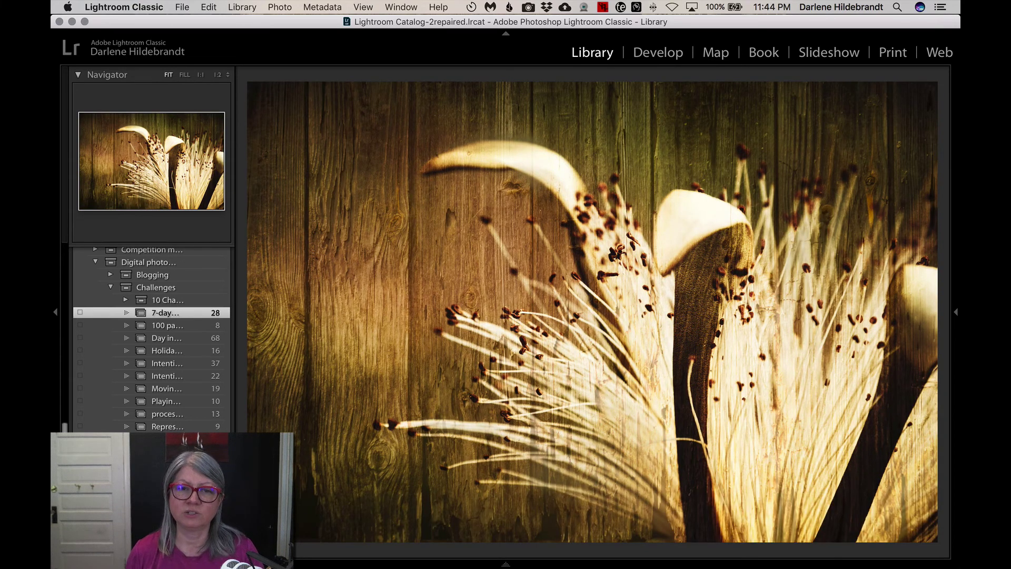
key("Right")
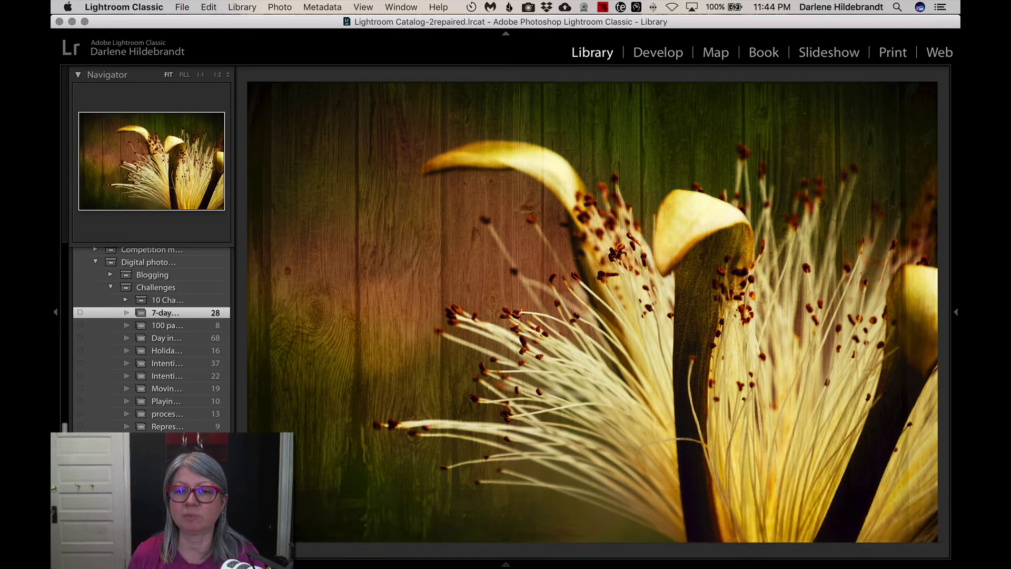
key("Left")
key("Right")
key("Left")
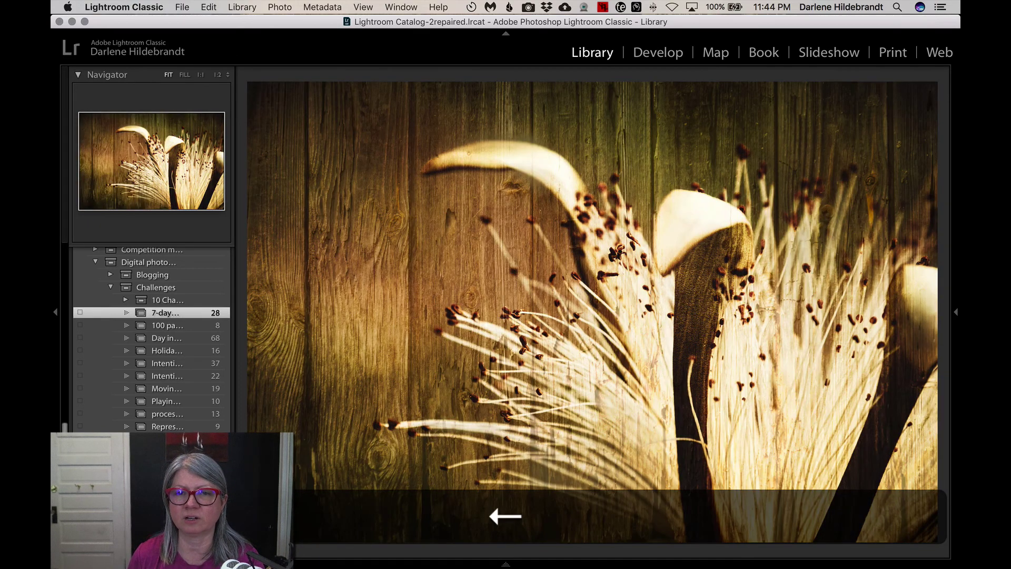
key("Right")
key("Right")
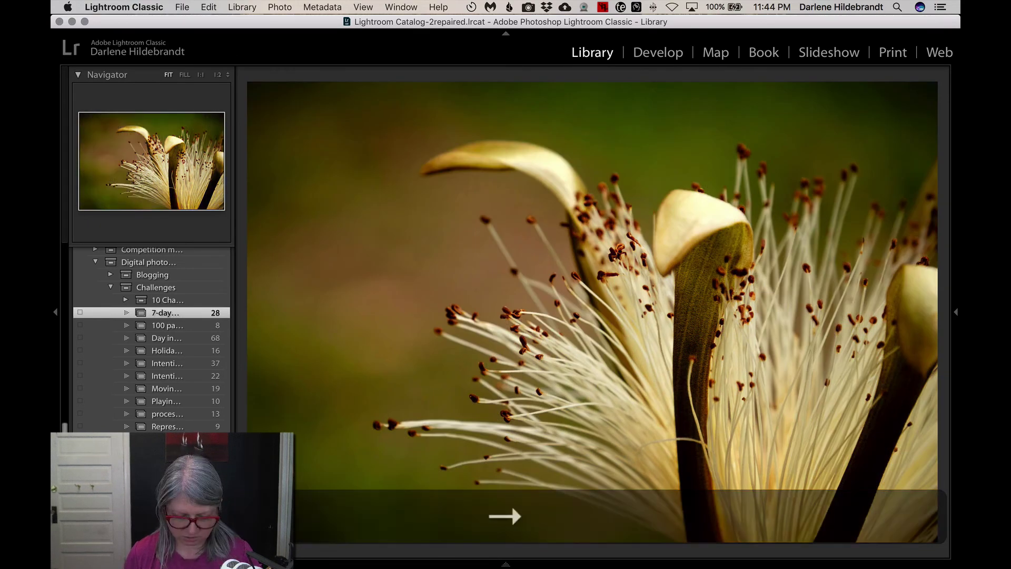